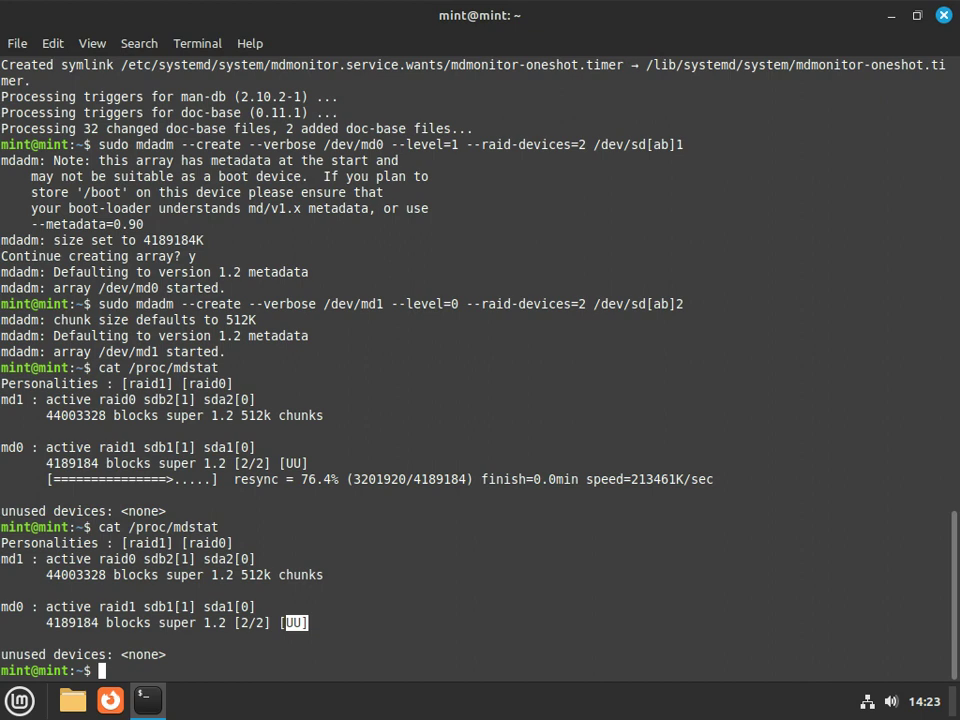
Format /dev/md0 and then /dev/md1 with ext4 using sudo mkfs.ext4
{"action": "left_click", "coordinate": [223, 467]}
{"action": "left_click_drag", "start_coordinate": [143, 558], "coordinate": [946, 558]}
{"action": "type", "text": "sudo mkfs"}
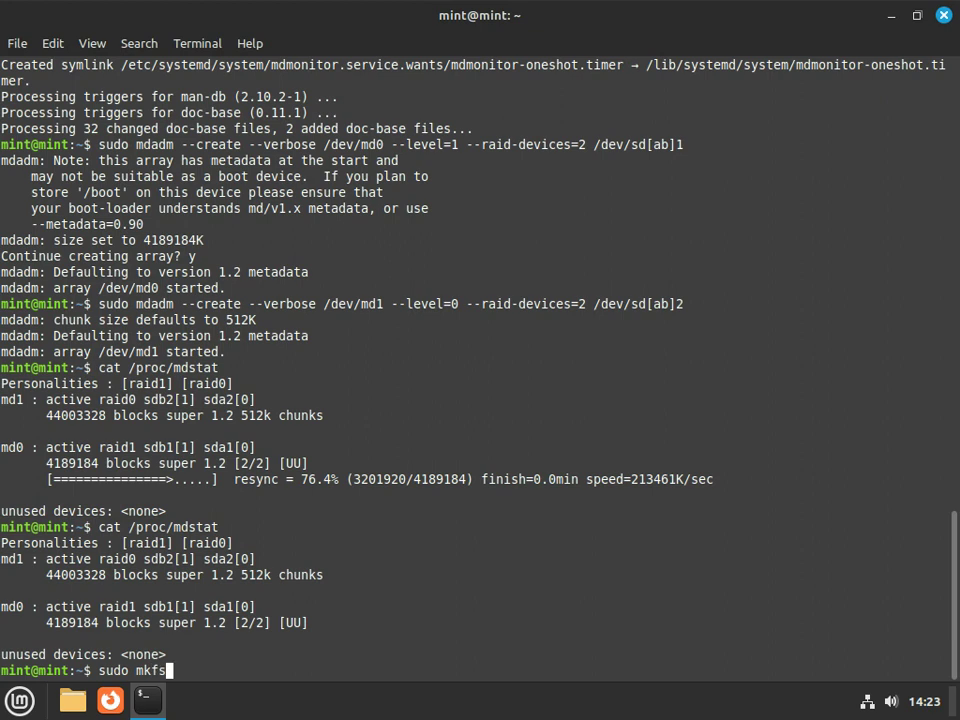
{"action": "type", "text": ".ext4 /dev/m"}
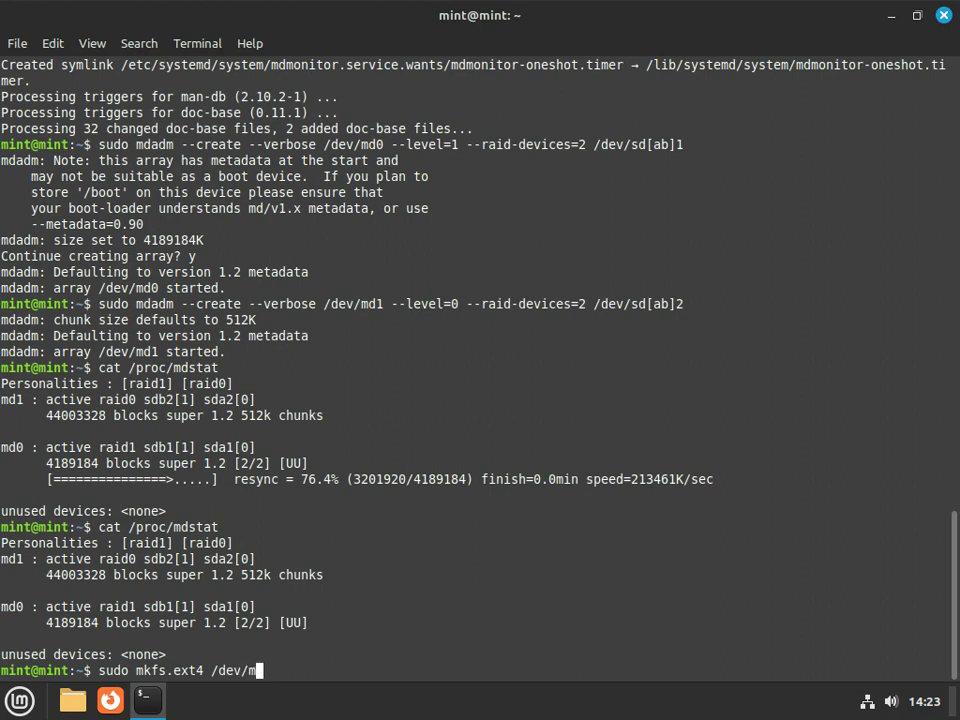
{"action": "type", "text": "d0"}
{"action": "key", "text": "Return"}
{"action": "key", "text": "Up"}
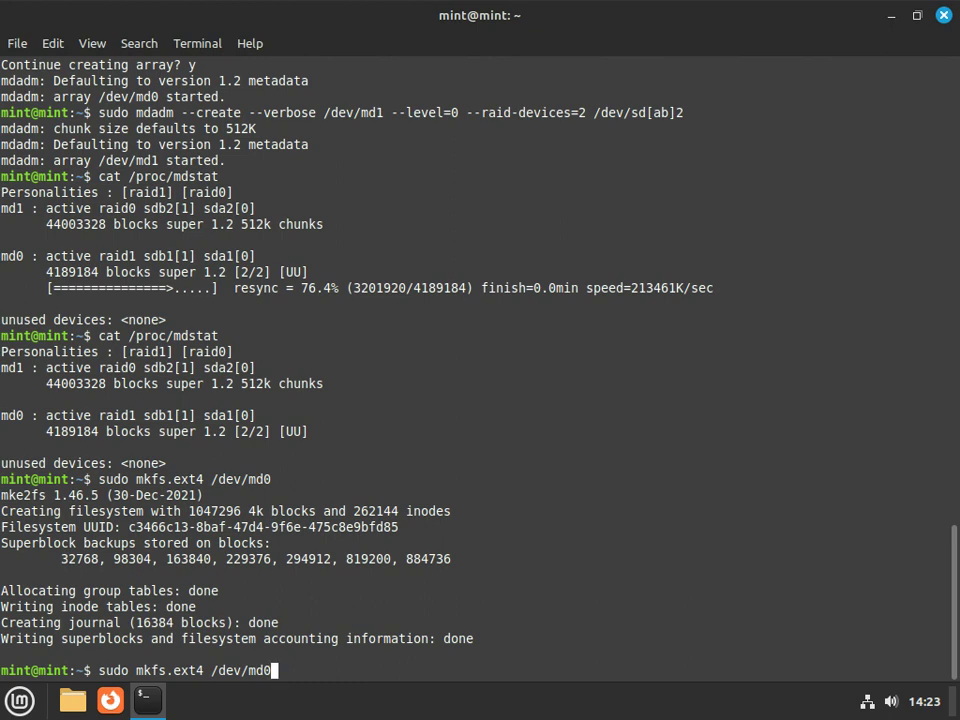
{"action": "key", "text": "BackSpace"}
{"action": "type", "text": "1"}
{"action": "key", "text": "Return"}
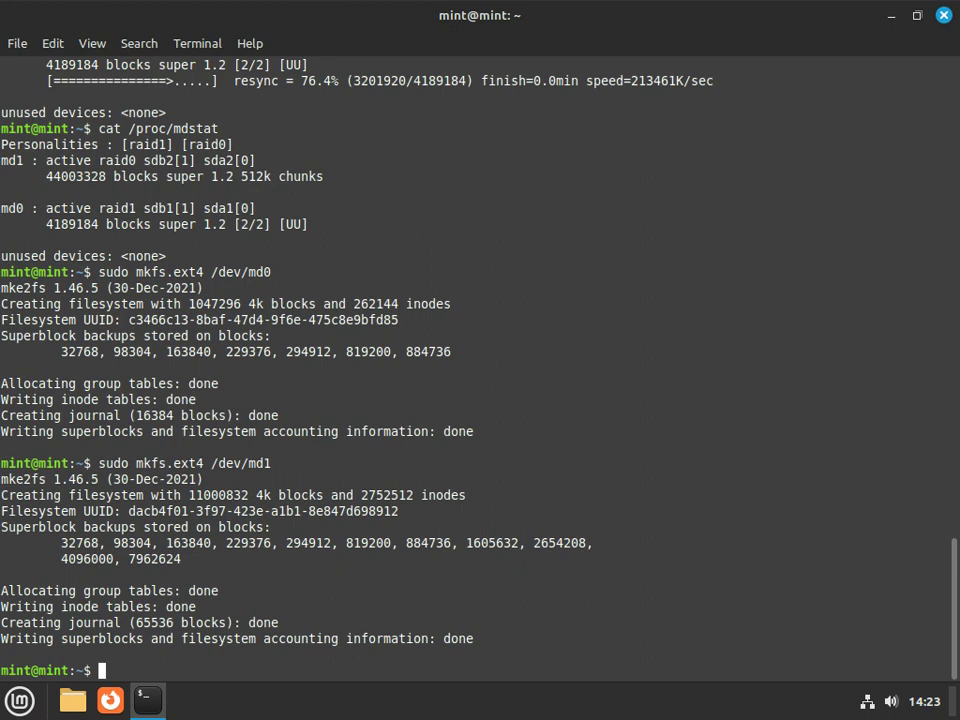
Run sudo fdisk -l and confirm /dev/md0 at 4 GiB and /dev/md1 at 41.96 GiB
{"action": "type", "text": "sudo fdisk -"}
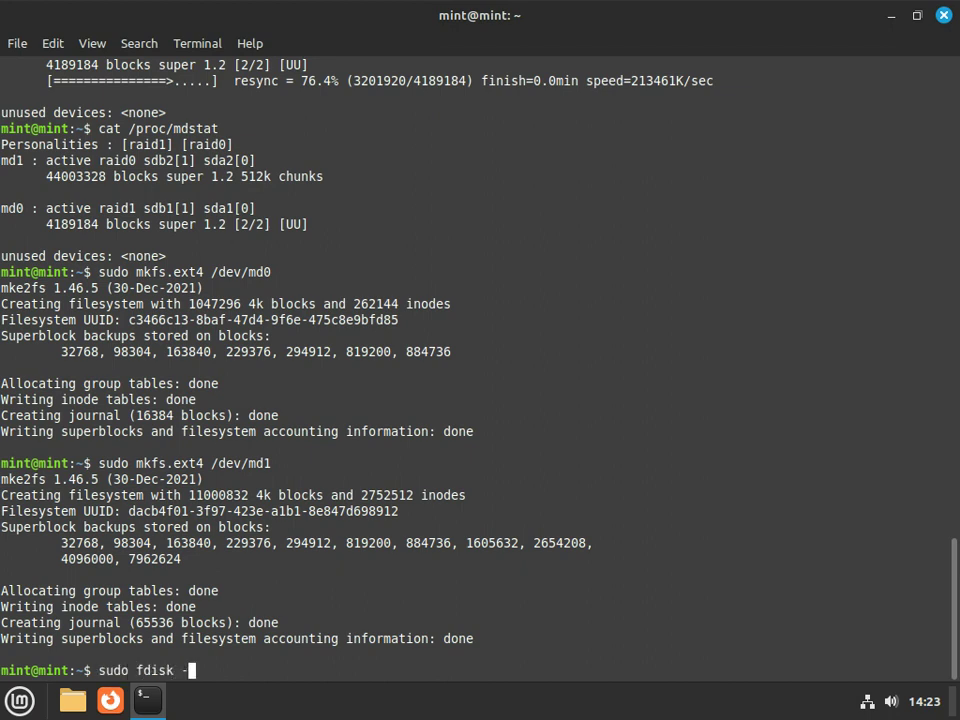
{"action": "type", "text": "l"}
{"action": "key", "text": "Return"}
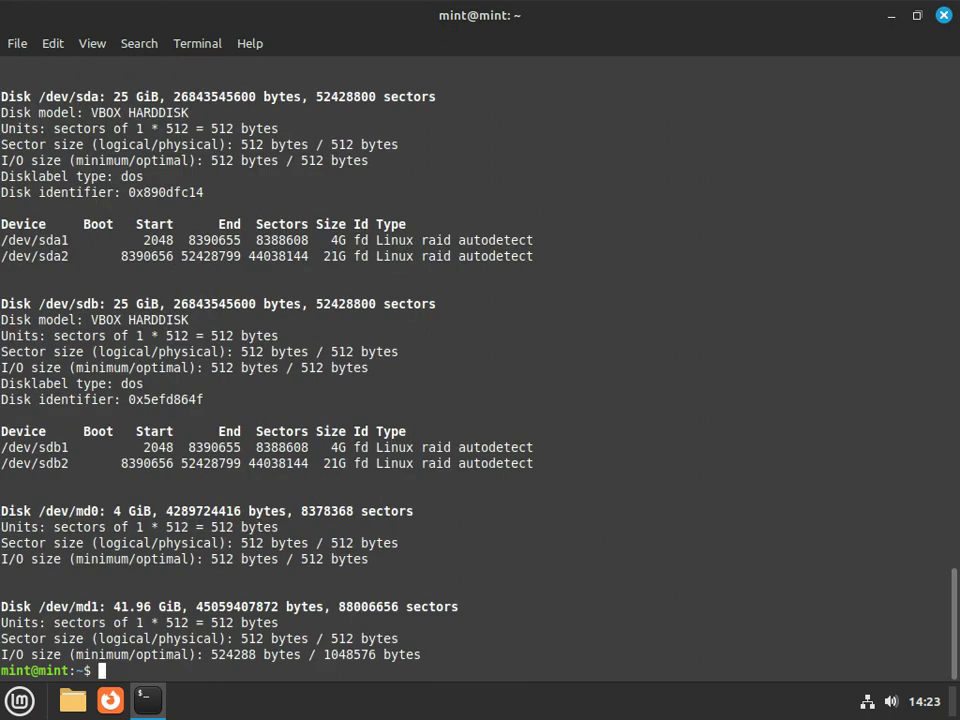
{"action": "left_click_drag", "start_coordinate": [38, 510], "coordinate": [293, 510]}
{"action": "left_click_drag", "start_coordinate": [52, 606], "coordinate": [204, 606]}
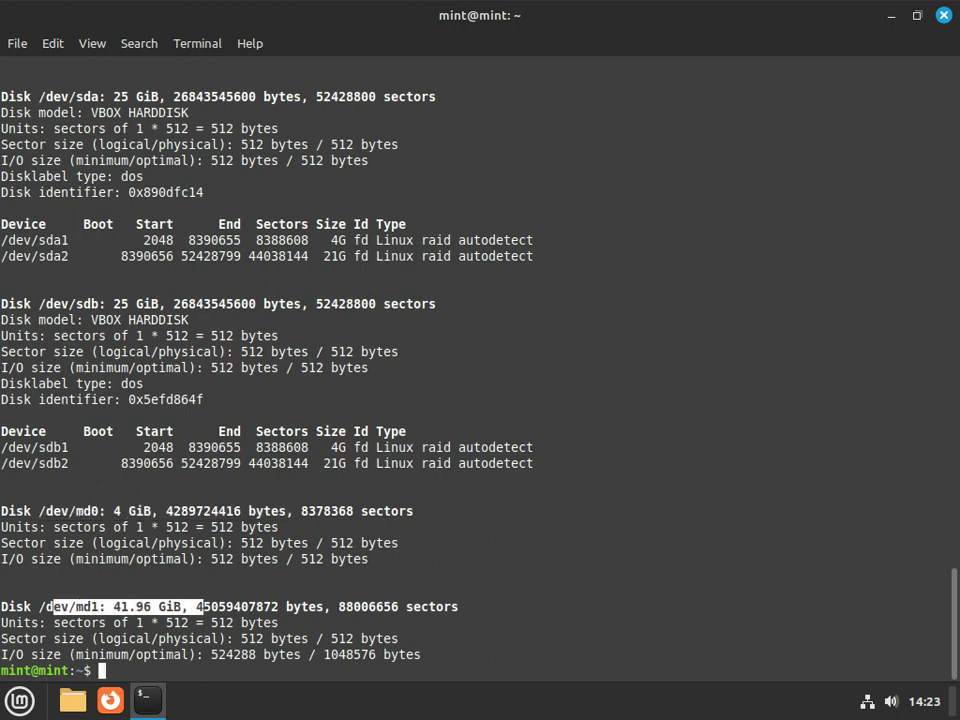
{"action": "left_click_drag", "start_coordinate": [39, 510], "coordinate": [86, 510]}
{"action": "left_click_drag", "start_coordinate": [39, 606], "coordinate": [91, 606]}
{"action": "left_click", "coordinate": [91, 606]}
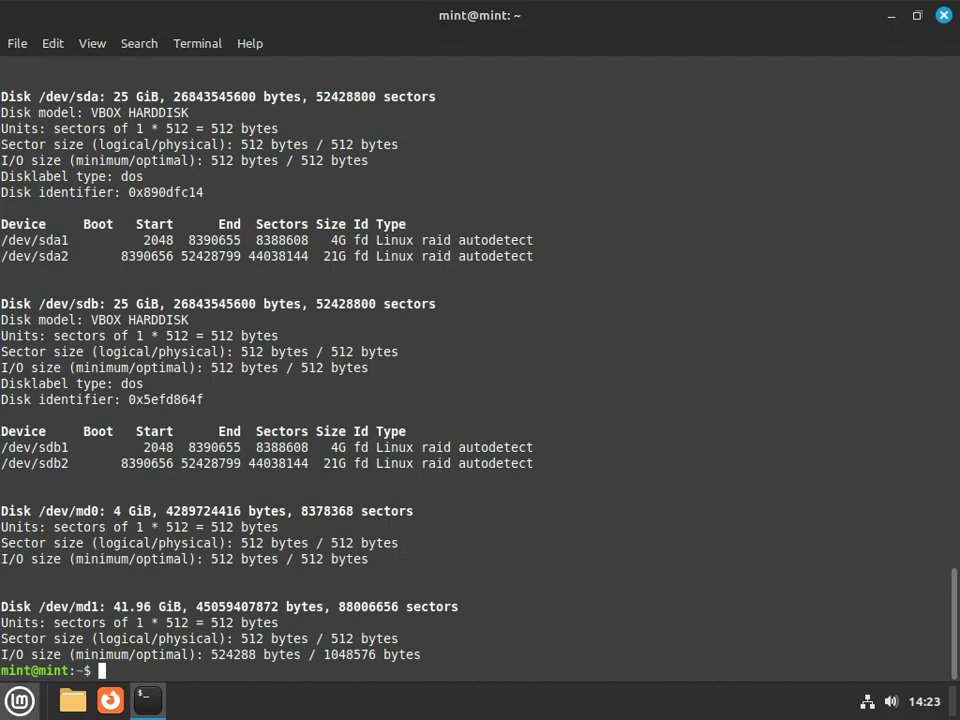
{"action": "key", "text": "super"}
Launch Text Editor by searching 'note' in the Mint menu
{"action": "type", "text": "note"}
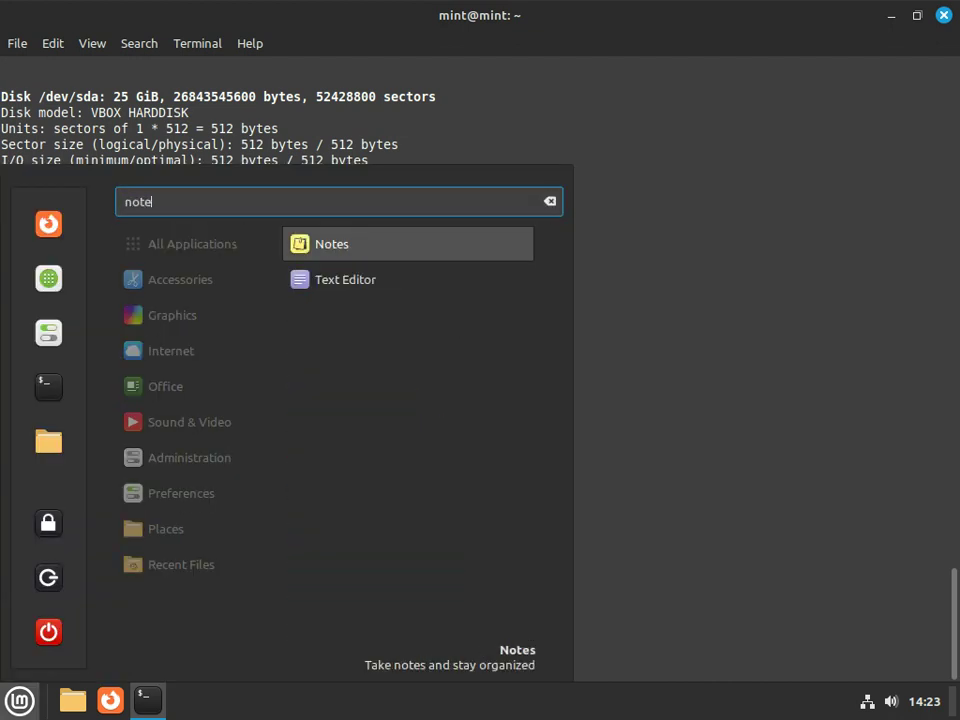
{"action": "key", "text": "Down"}
{"action": "key", "text": "Return"}
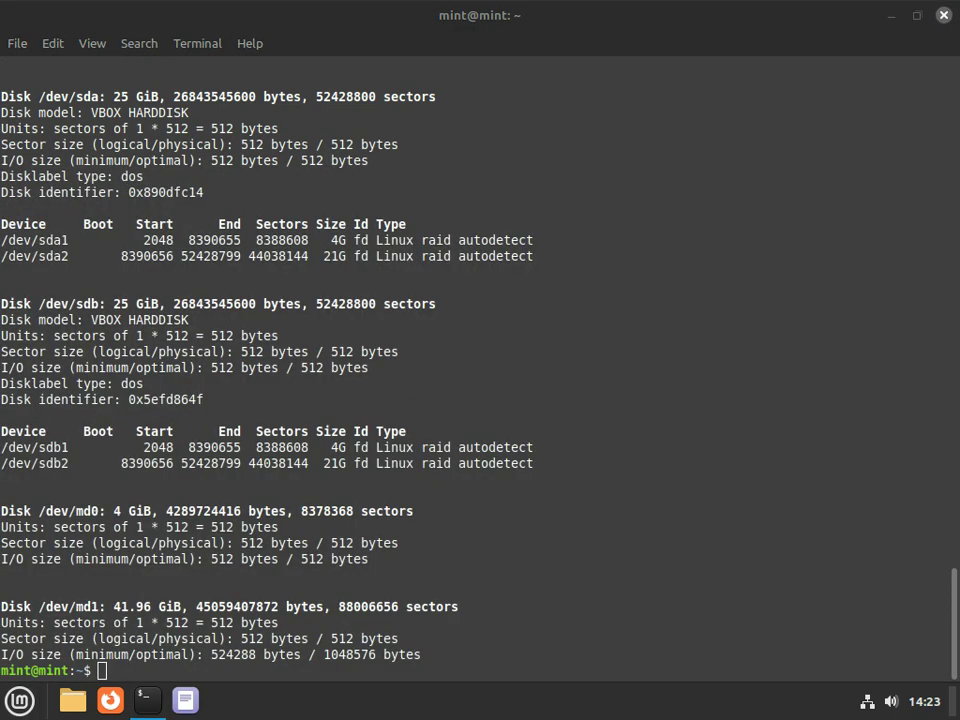
Write 'after installation, some additional operations are required...' and 'but first the install.', then show the desktop
{"action": "type", "text": "after "}
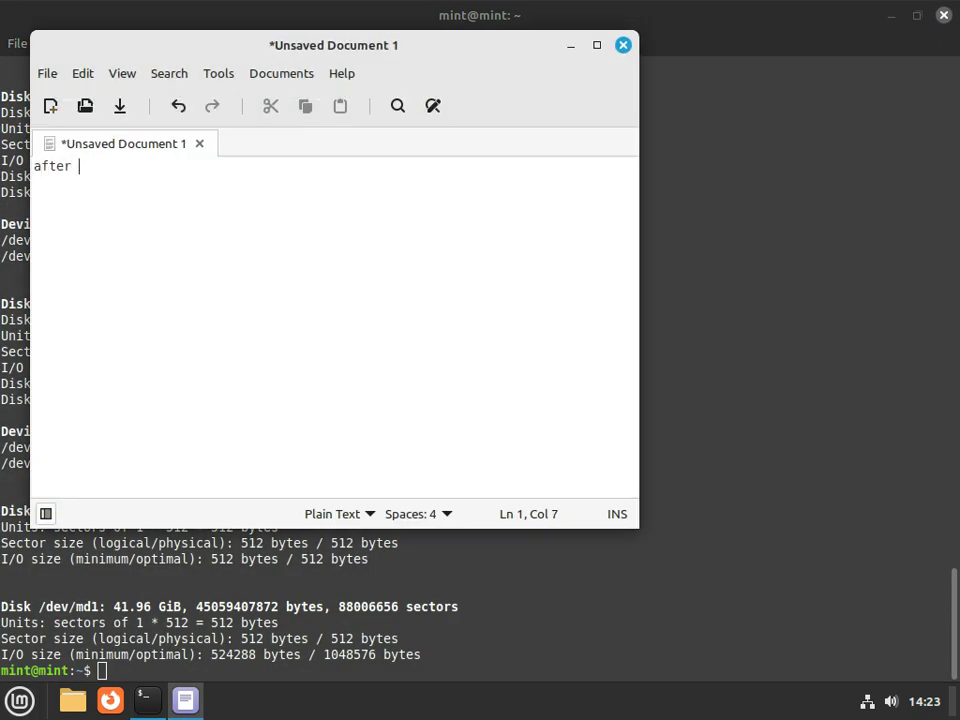
{"action": "type", "text": "installation, some"}
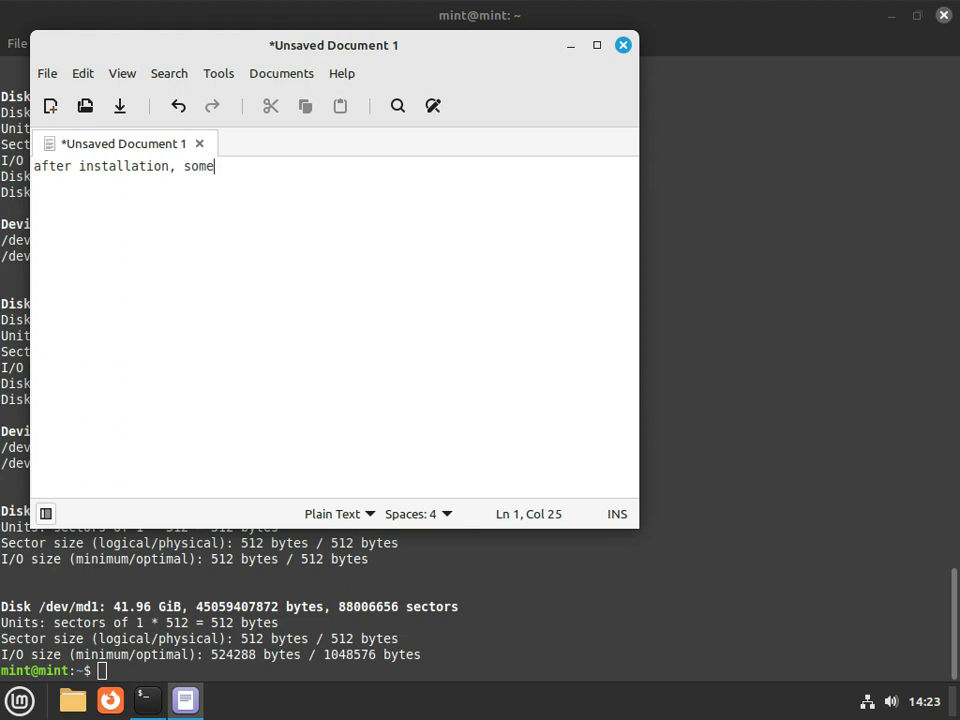
{"action": "type", "text": " additional "}
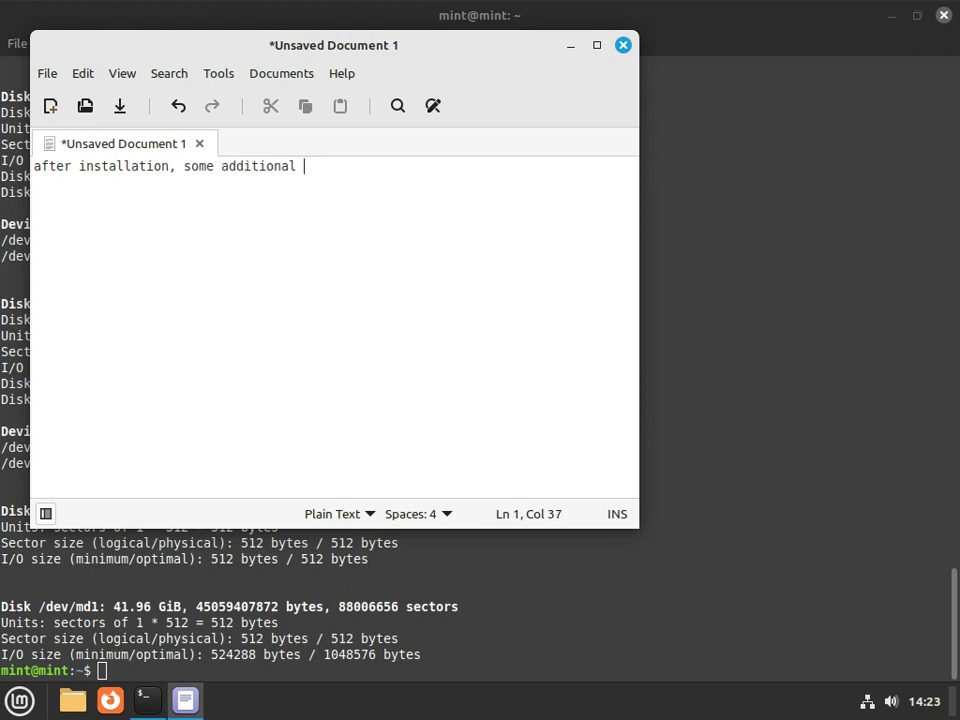
{"action": "type", "text": "operations are "}
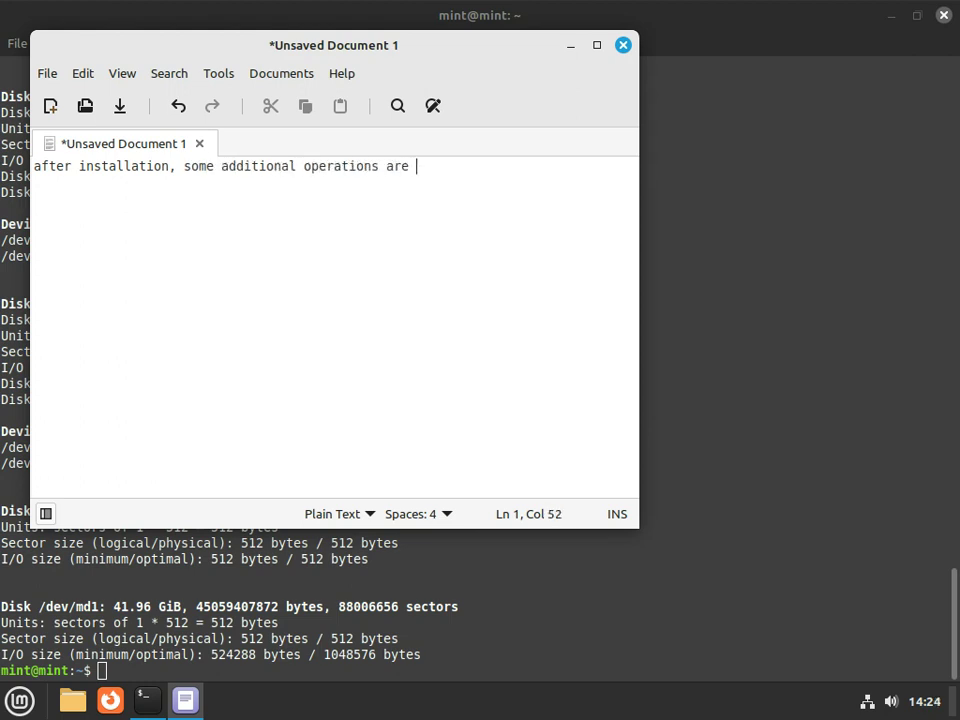
{"action": "type", "text": "required..."}
{"action": "key", "text": "Return"}
{"action": "key", "text": "Return"}
{"action": "type", "text": "but first"}
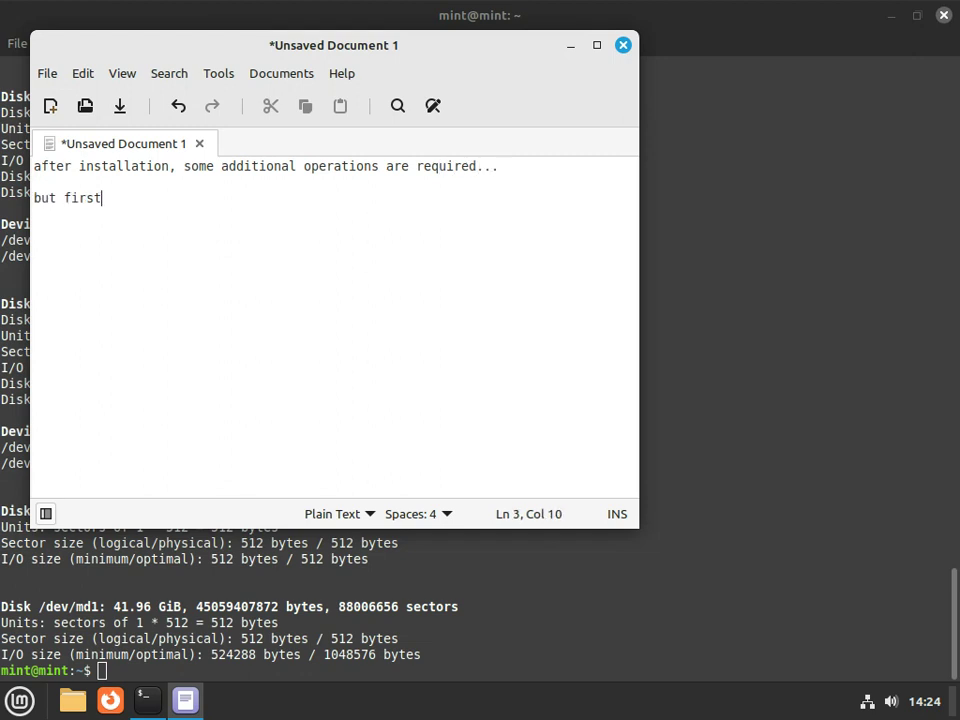
{"action": "type", "text": " the install:"}
{"action": "key", "text": "BackSpace"}
{"action": "type", "text": "."}
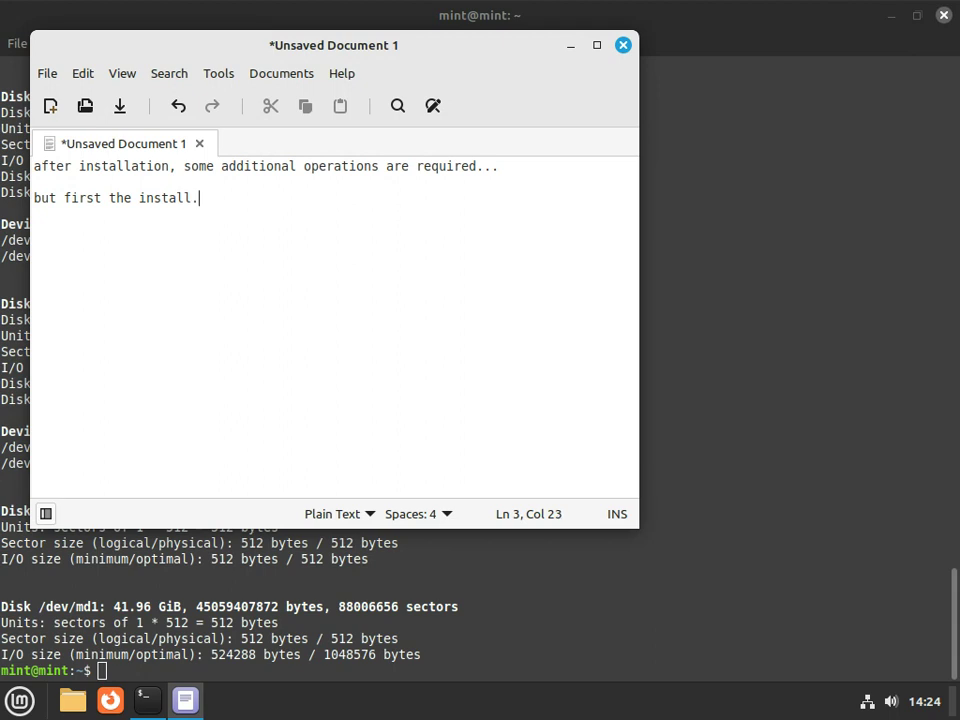
{"action": "key", "text": "alt+Tab"}
{"action": "key", "text": "super+d"}
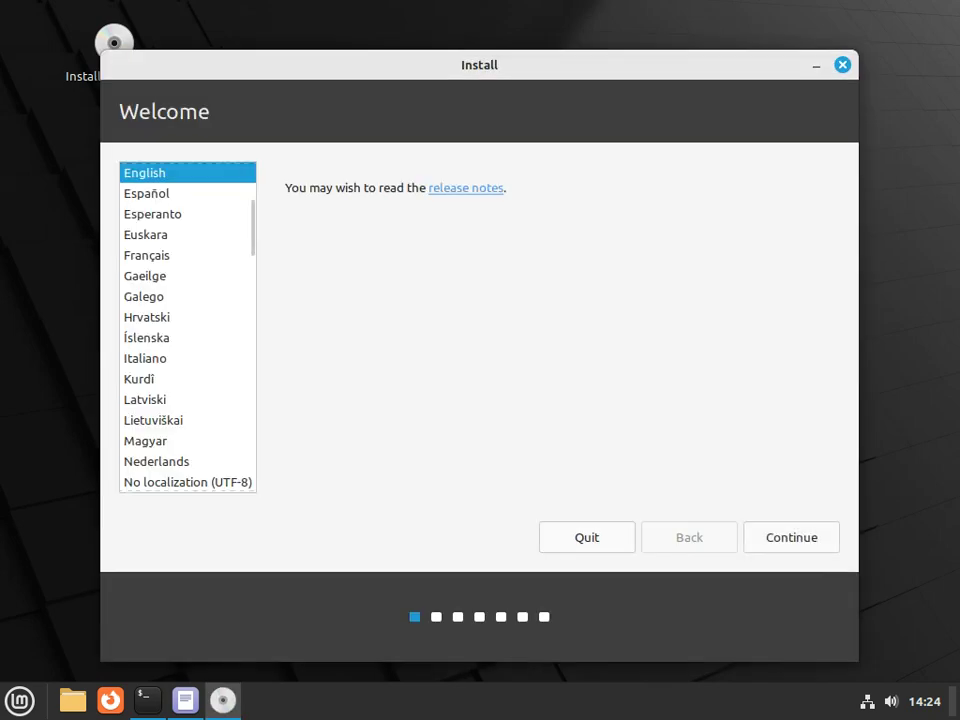
Accept English, the English (US) keyboard layout and no multimedia codecs
{"action": "key", "text": "Return"}
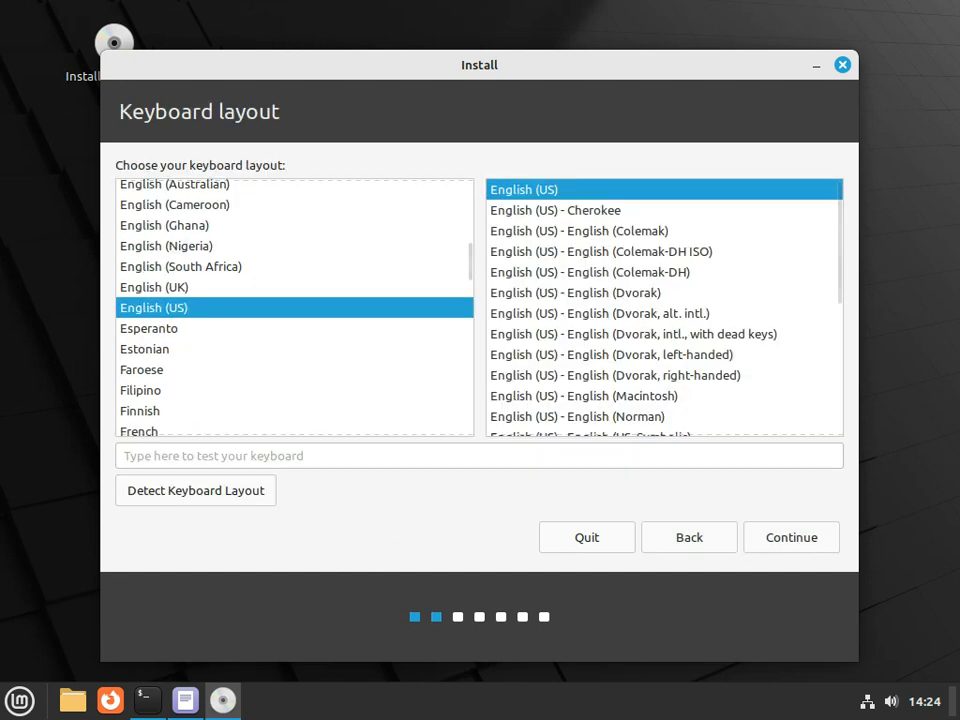
{"action": "key", "text": "Return"}
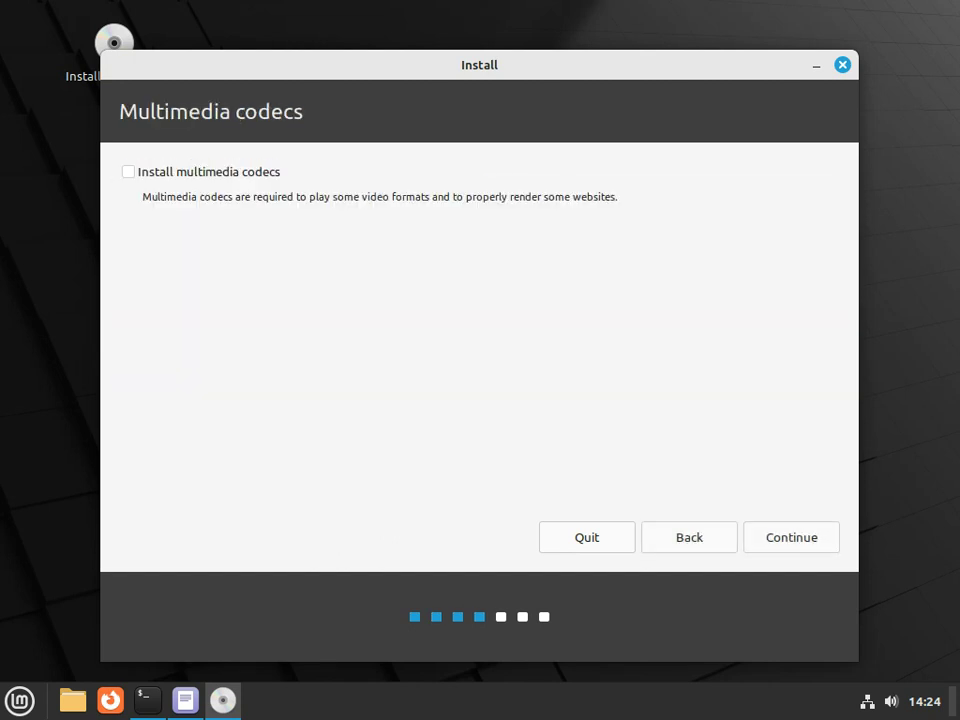
{"action": "key", "text": "Return"}
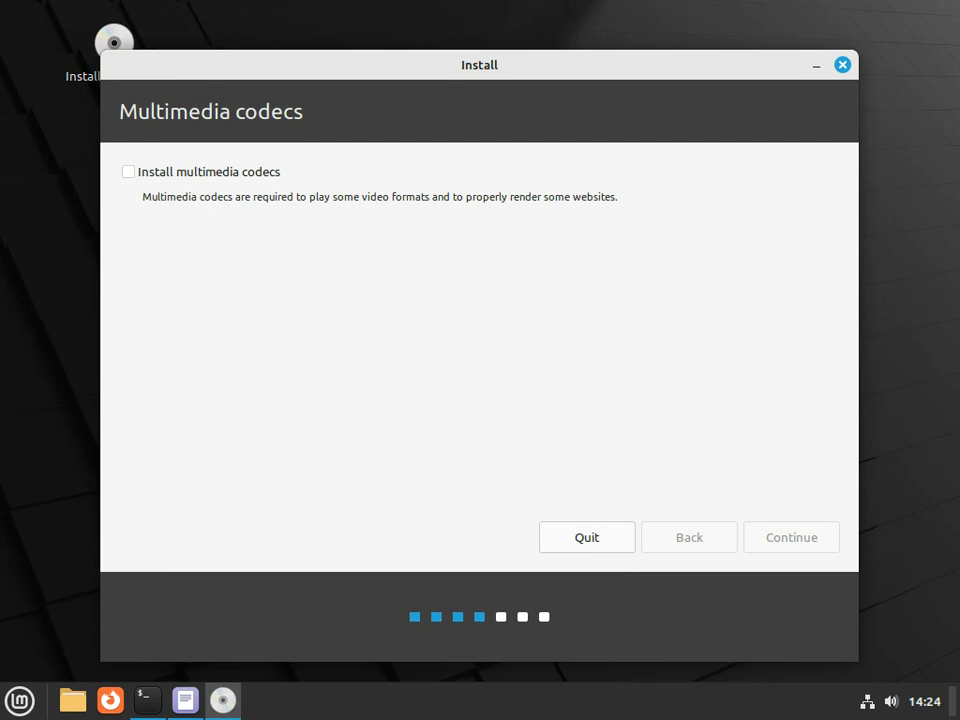
Choose 'Something else' as the installation type and continue to the partition list
{"action": "left_click", "coordinate": [154, 272]}
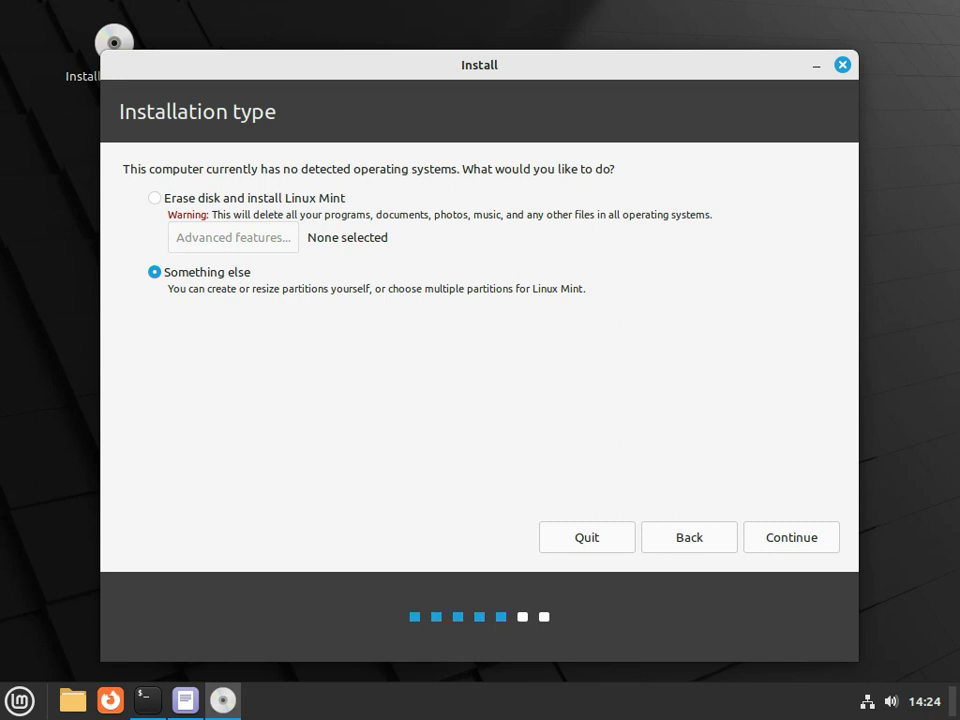
{"action": "left_click_drag", "start_coordinate": [187, 289], "coordinate": [417, 289]}
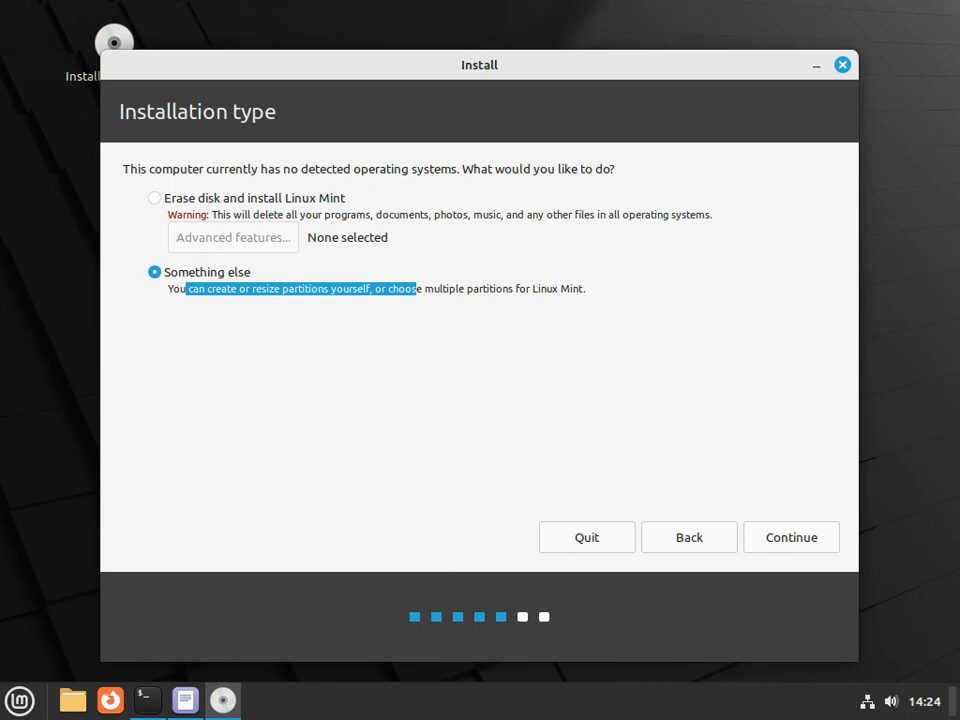
{"action": "left_click", "coordinate": [417, 289]}
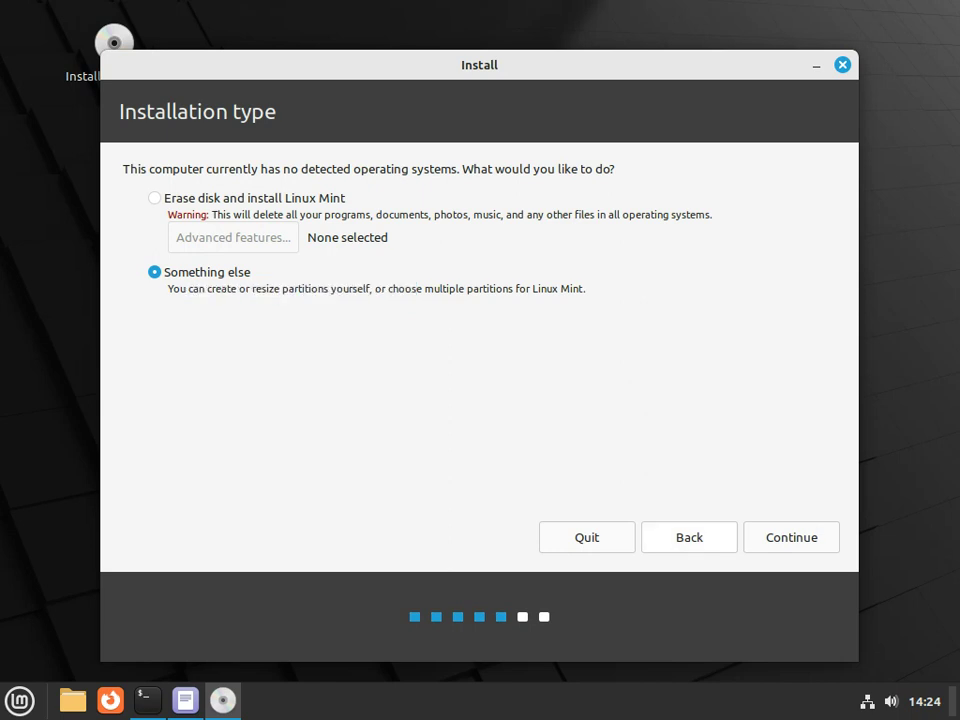
{"action": "key", "text": "Return"}
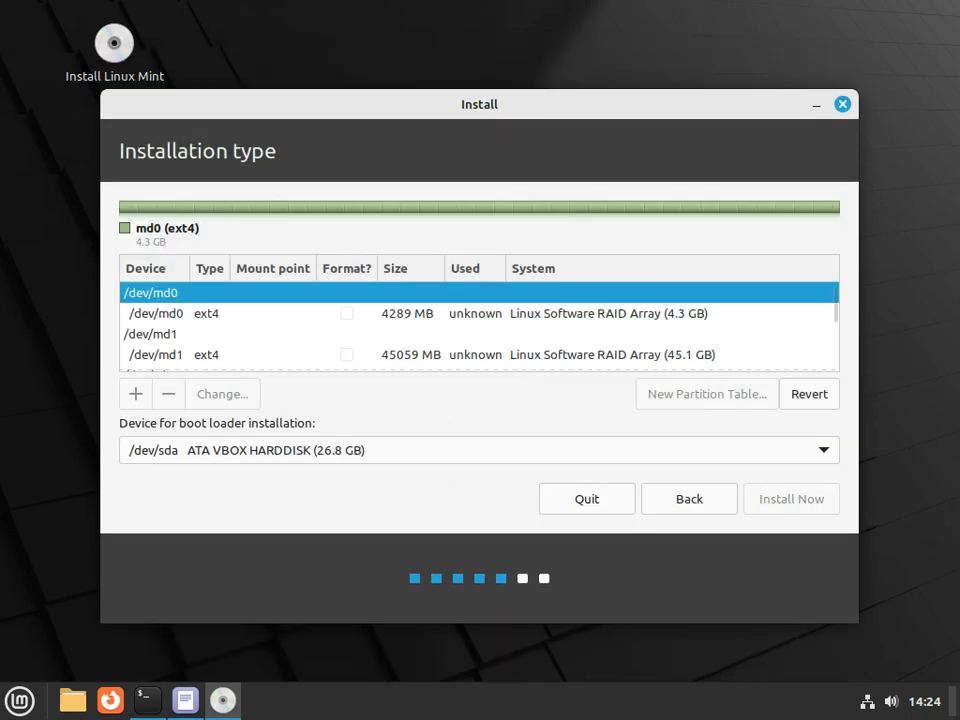
Set md0 to a formatted Ext4 partition mounted at /boot
{"action": "left_click", "coordinate": [300, 313]}
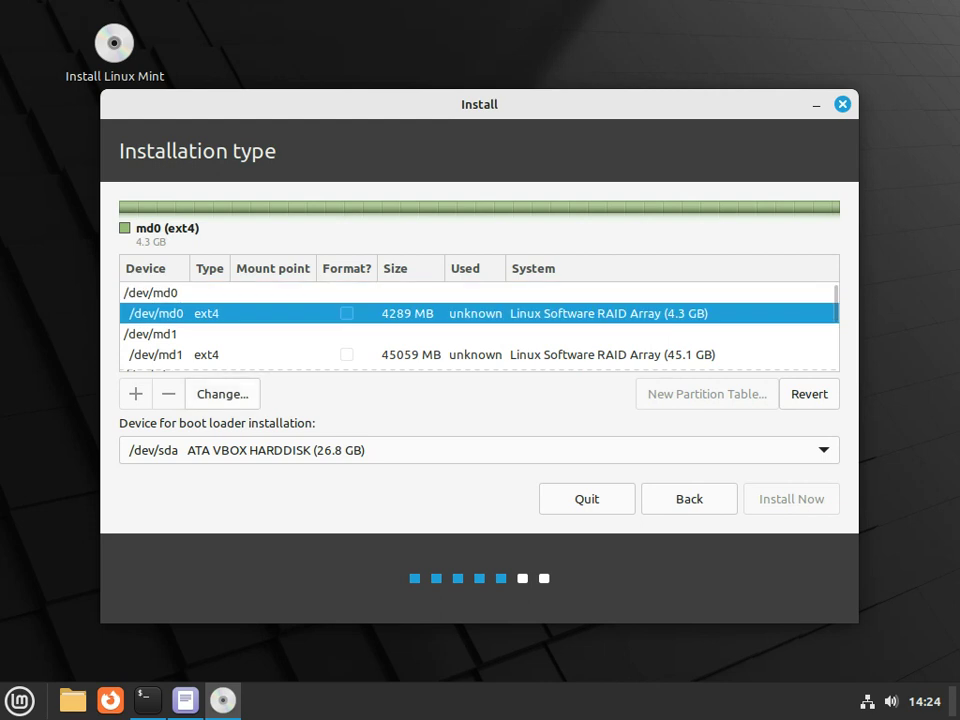
{"action": "double_click", "coordinate": [300, 313]}
{"action": "left_click", "coordinate": [497, 343]}
{"action": "key", "text": "Up"}
{"action": "key", "text": "Up"}
{"action": "key", "text": "Return"}
{"action": "key", "text": "Tab"}
{"action": "key", "text": "space"}
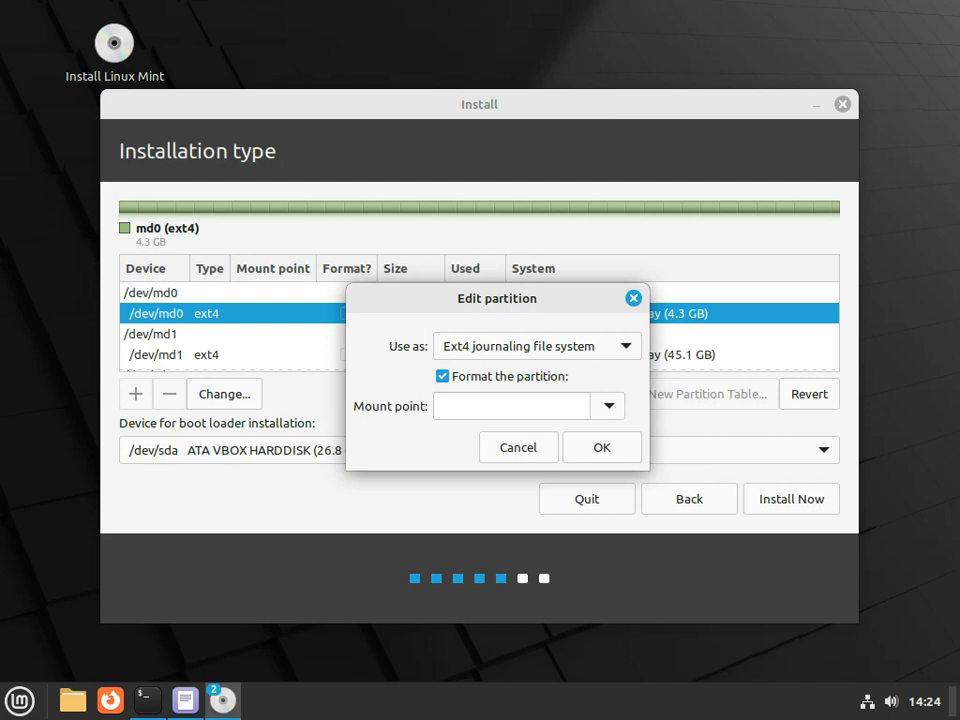
{"action": "key", "text": "Tab"}
{"action": "key", "text": "alt+Down"}
{"action": "key", "text": "Down"}
{"action": "key", "text": "Return"}
{"action": "key", "text": "Return"}
{"action": "key", "text": "Up"}
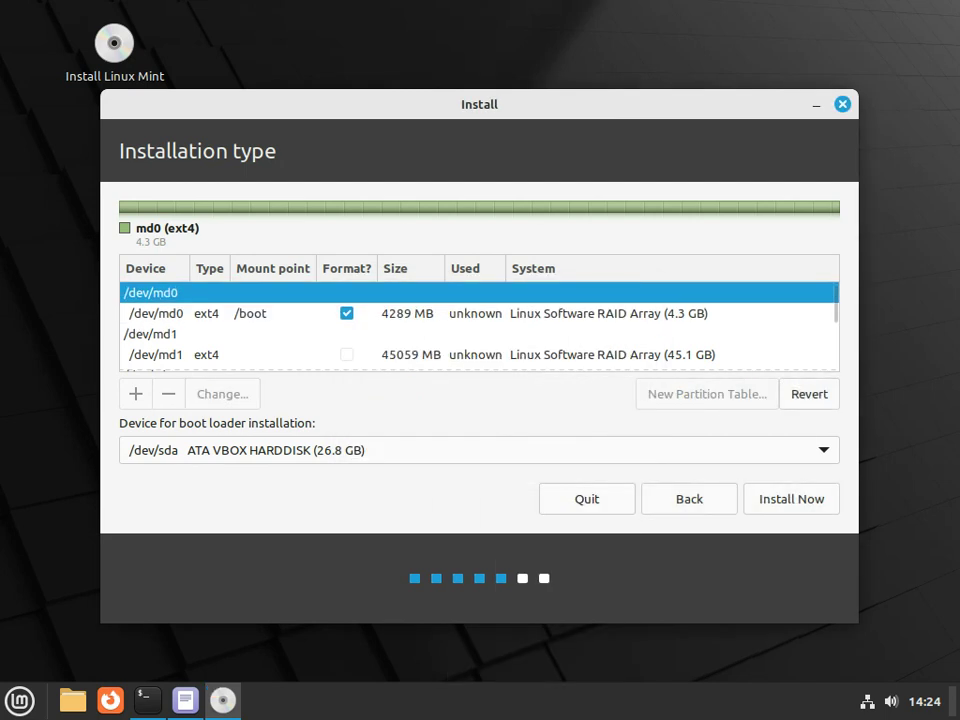
Set md1 to a formatted btrfs partition mounted at /
{"action": "left_click", "coordinate": [160, 354]}
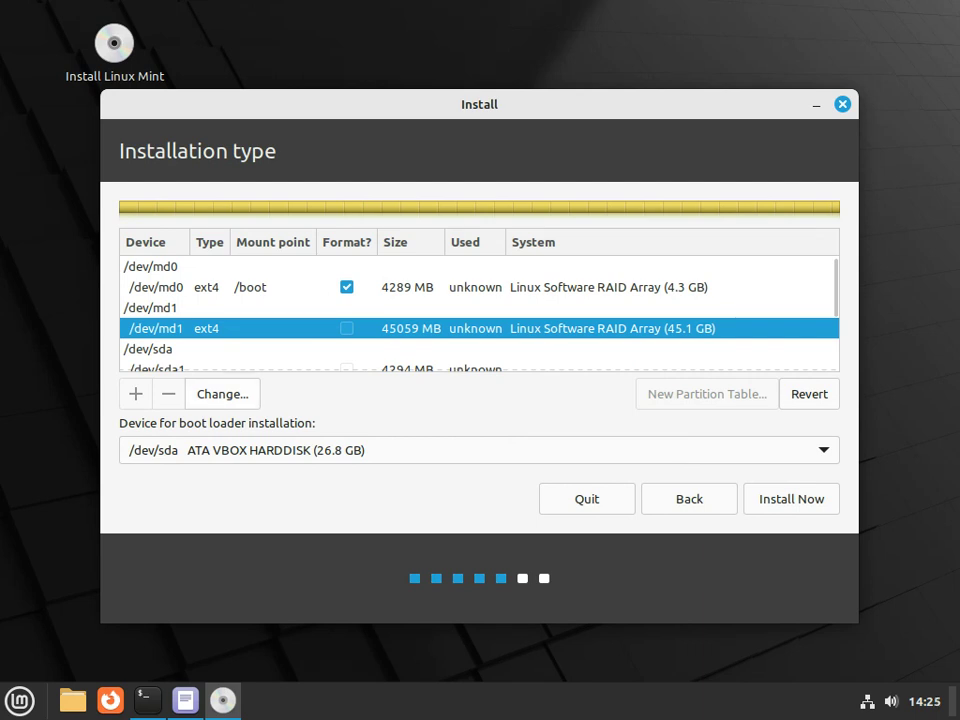
{"action": "key", "text": "Return"}
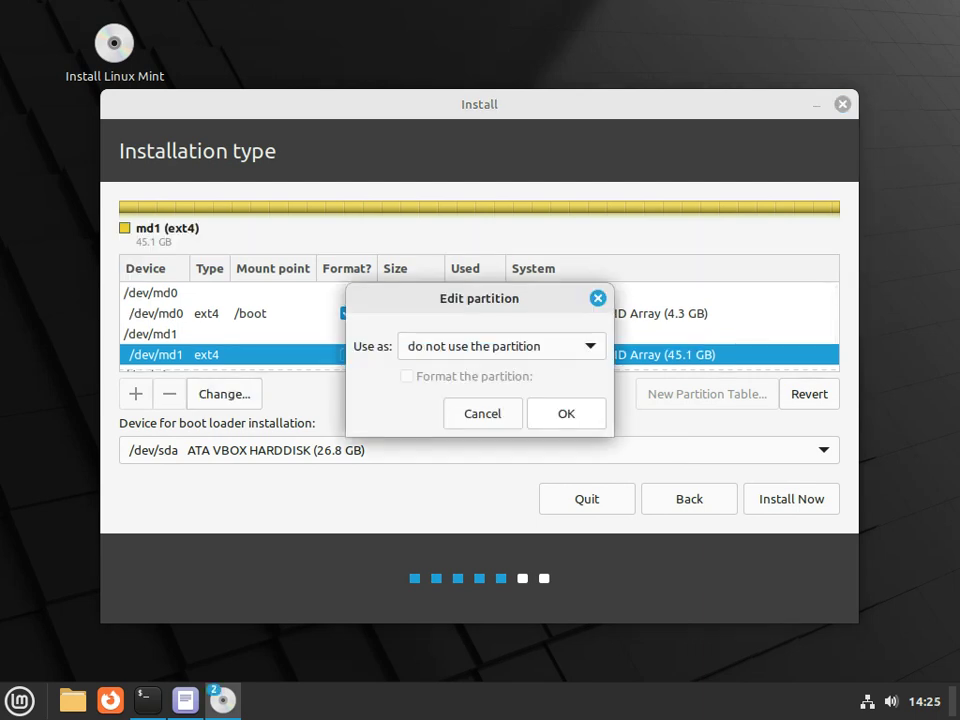
{"action": "key", "text": "space"}
{"action": "key", "text": "Up"}
{"action": "key", "text": "Up"}
{"action": "key", "text": "Up"}
{"action": "key", "text": "Up"}
{"action": "key", "text": "Up"}
{"action": "key", "text": "Up"}
{"action": "key", "text": "Up"}
{"action": "key", "text": "Up"}
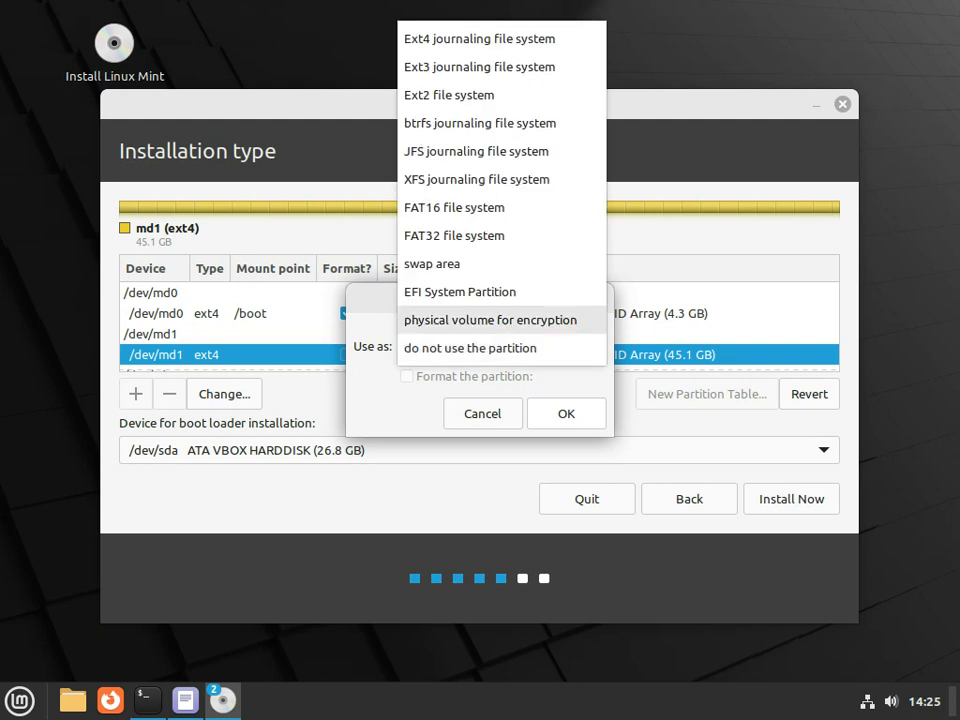
{"action": "key", "text": "Return"}
{"action": "key", "text": "Tab"}
{"action": "key", "text": "space"}
{"action": "key", "text": "Tab"}
{"action": "key", "text": "alt+Down"}
{"action": "key", "text": "Down"}
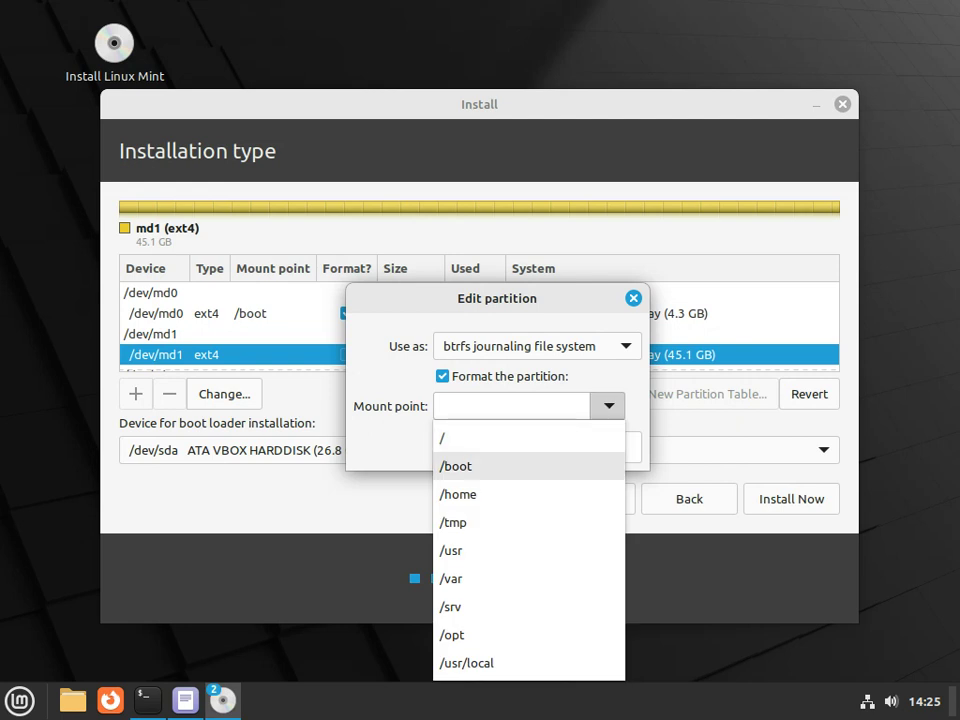
{"action": "key", "text": "Up"}
{"action": "key", "text": "Return"}
{"action": "key", "text": "Return"}
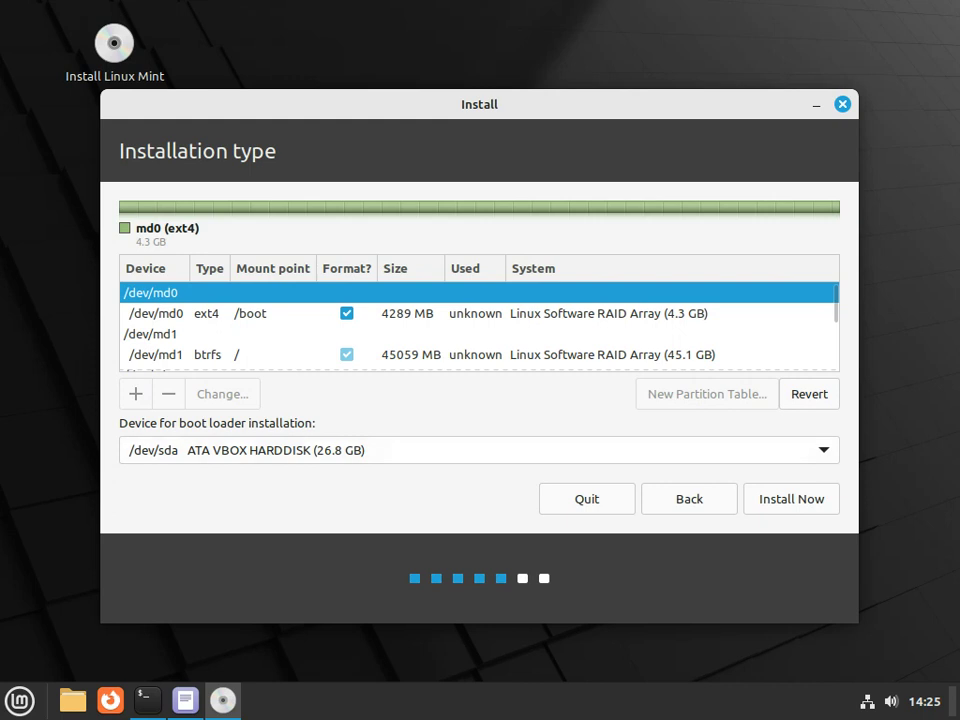
Keep /dev/sda as the boot loader device and start Install Now
{"action": "key", "text": "space"}
{"action": "key", "text": "Down"}
{"action": "key", "text": "Up"}
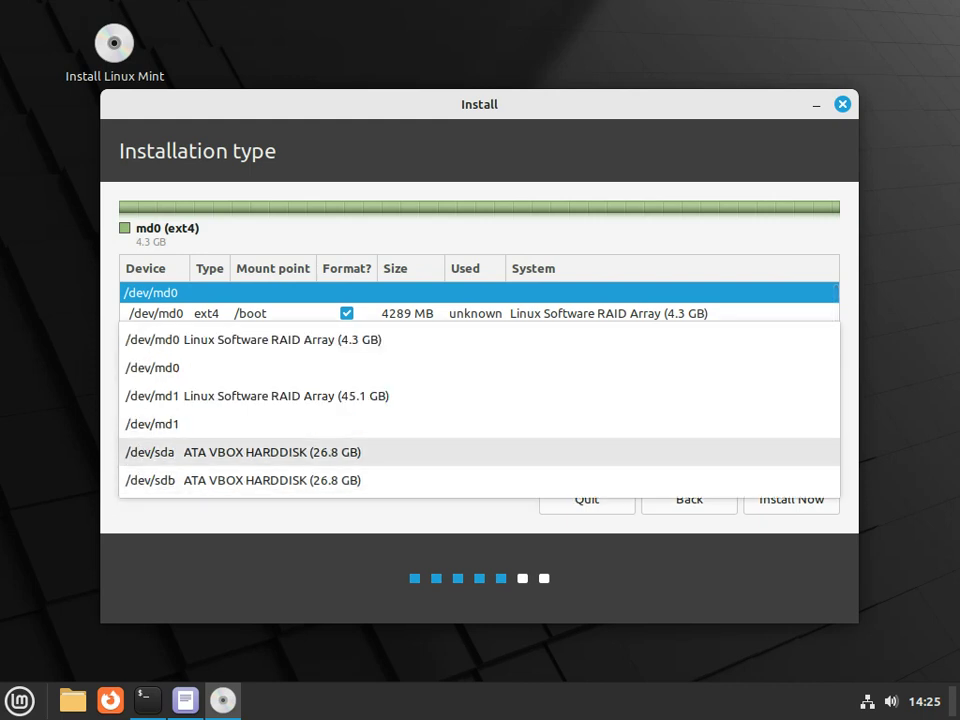
{"action": "key", "text": "Return"}
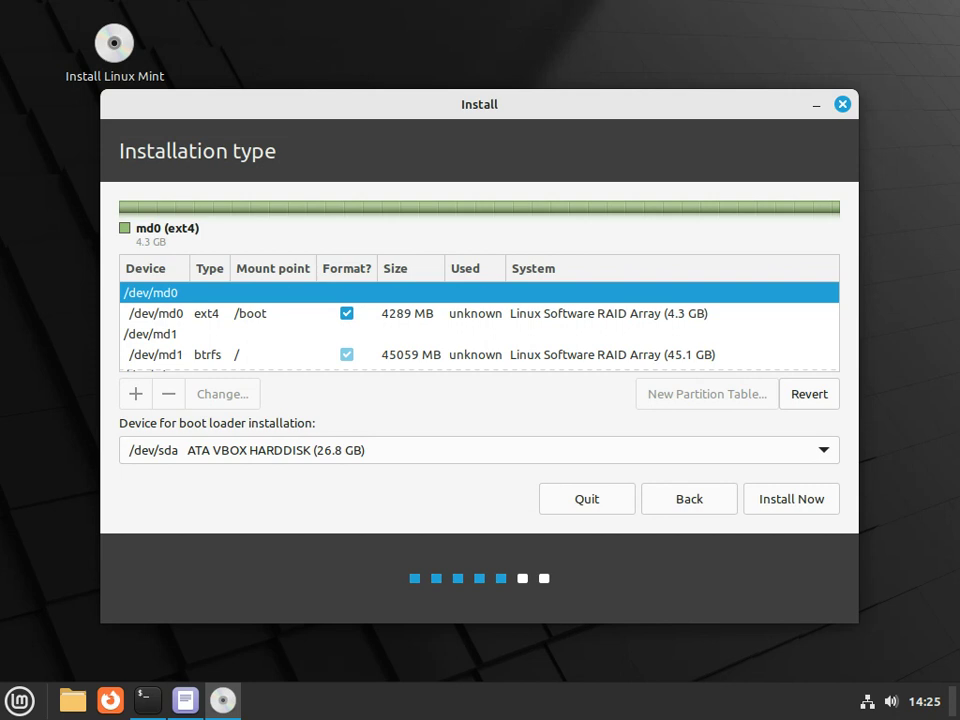
{"action": "key", "text": "Return"}
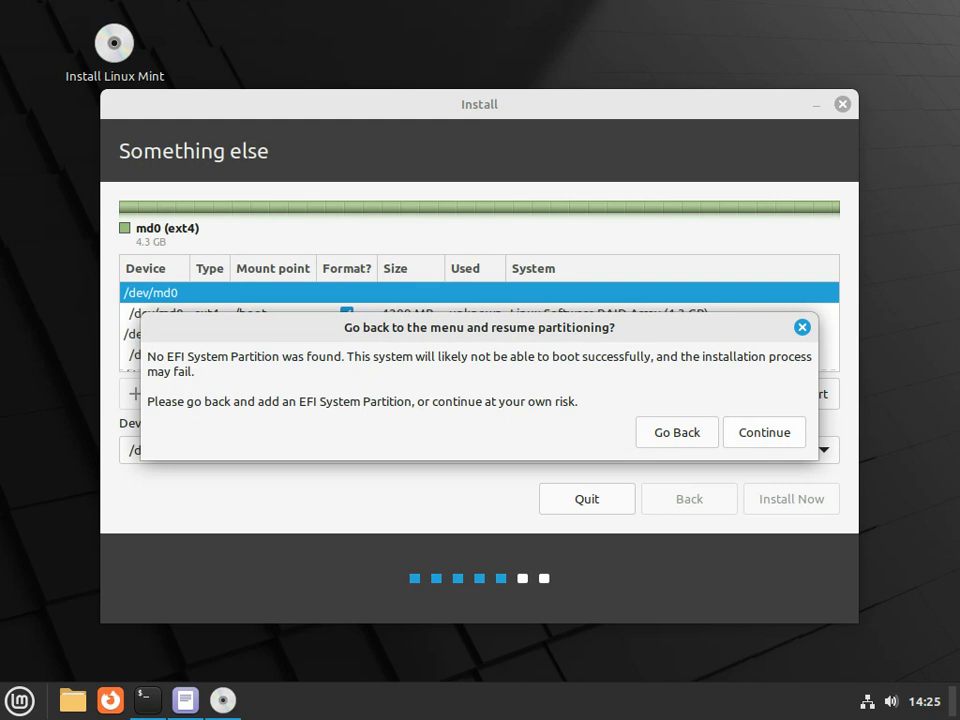
Continue past the missing-EFI warning, write the partition changes, and confirm Bucharest as location
{"action": "key", "text": "Return"}
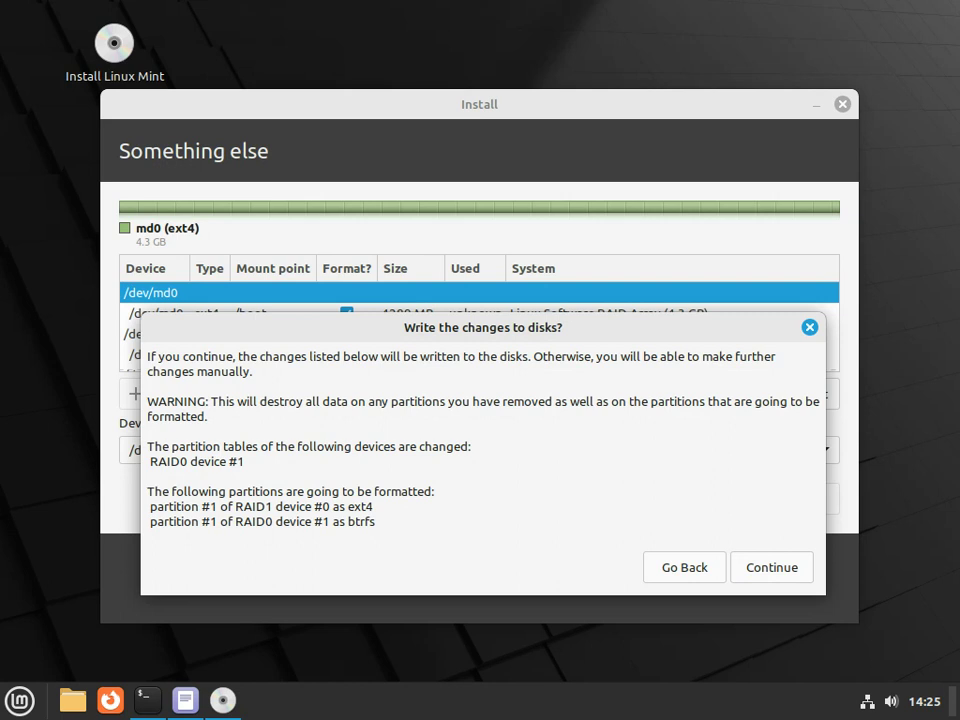
{"action": "key", "text": "Return"}
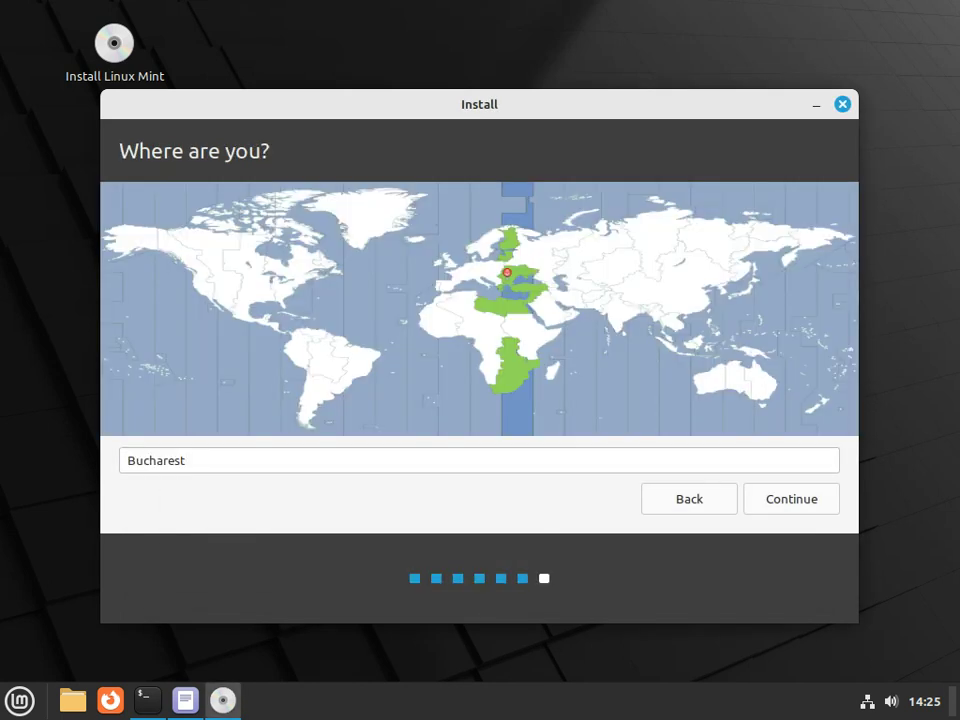
{"action": "key", "text": "Return"}
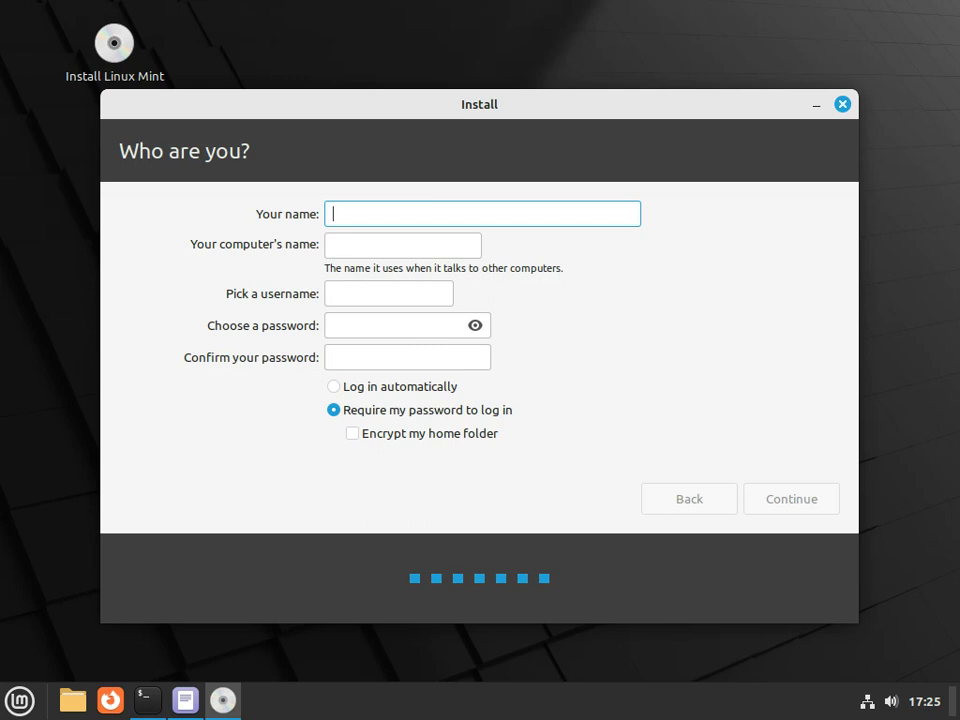
Enter the user's name, type and confirm the account password, then submit the account
{"action": "type", "text": "Zed"}
{"action": "left_click", "coordinate": [395, 325]}
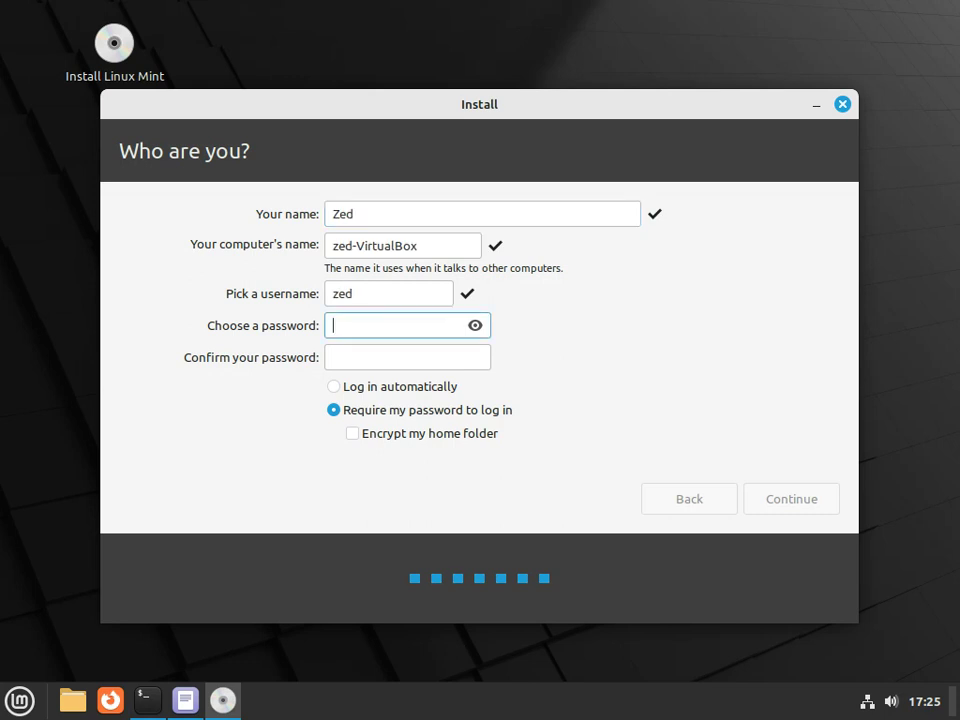
{"action": "type", "text": "123456"}
{"action": "left_click", "coordinate": [407, 357]}
{"action": "type", "text": "123456"}
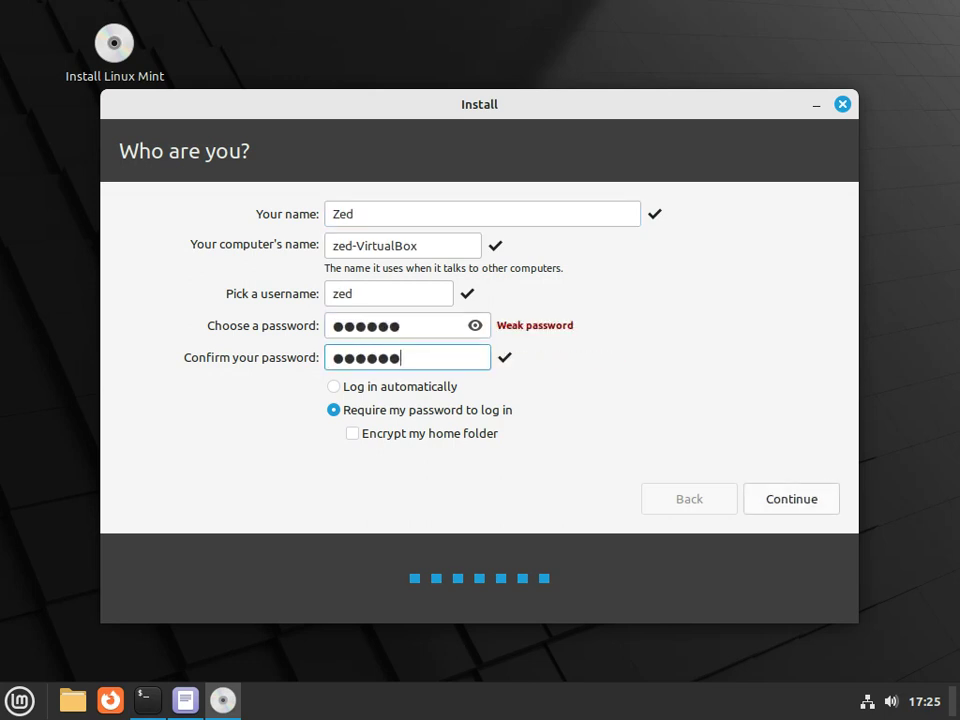
{"action": "key", "text": "Return"}
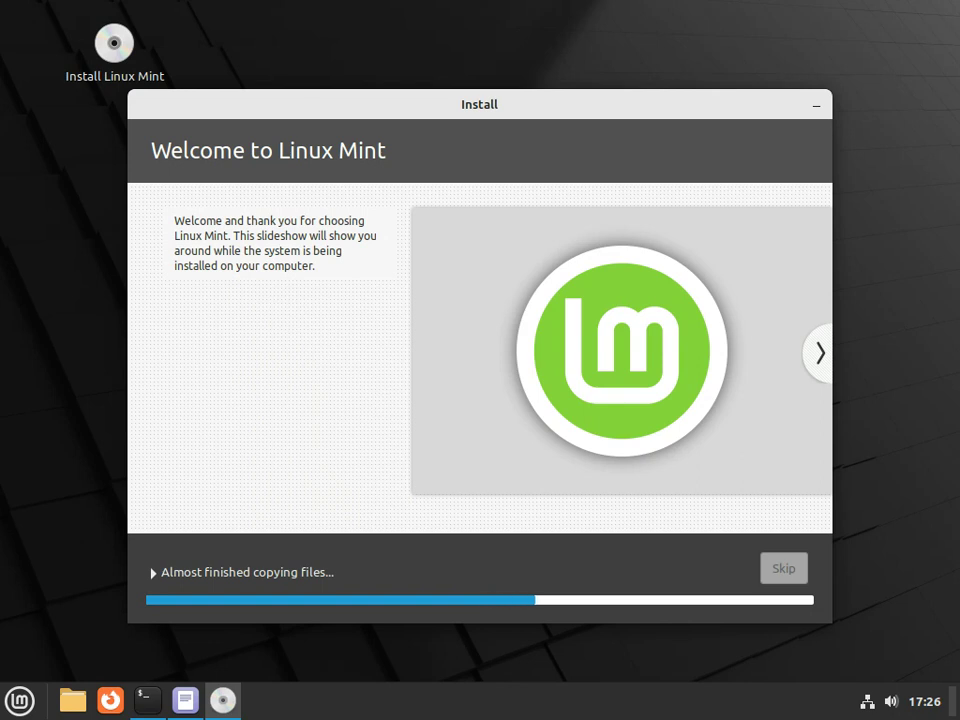
Wait for file copying and grub-install until the 'Unable to install GRUB in /dev/sda' error appears
{"action": "mouse_move", "coordinate": [222, 700]}
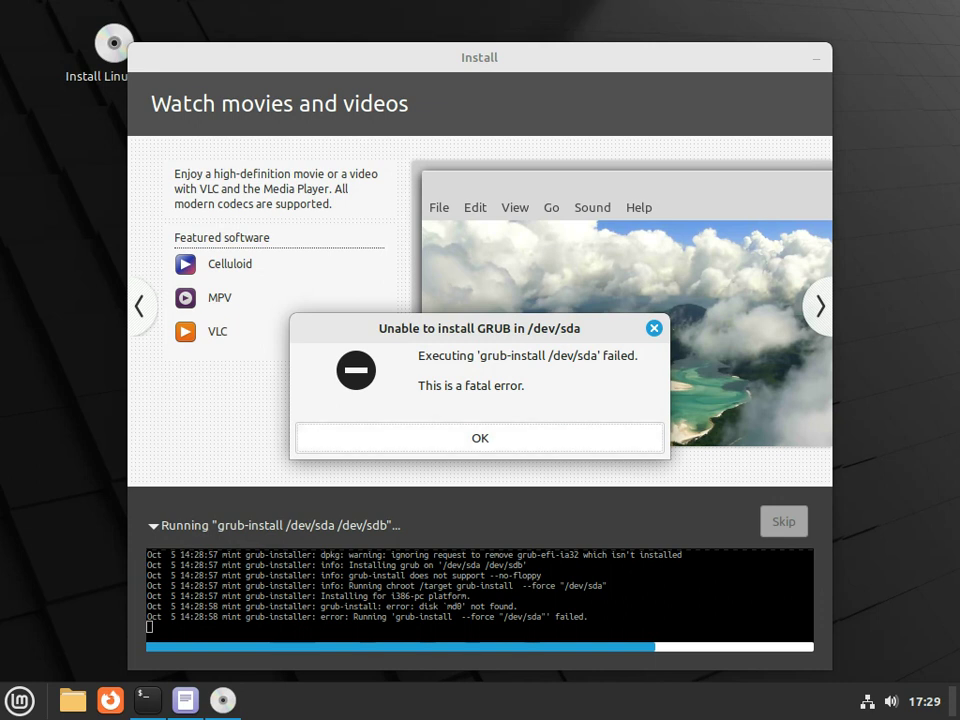
Dismiss the GRUB error and try the bootloader-on-another-device option with /dev/sda
{"action": "key", "text": "Return"}
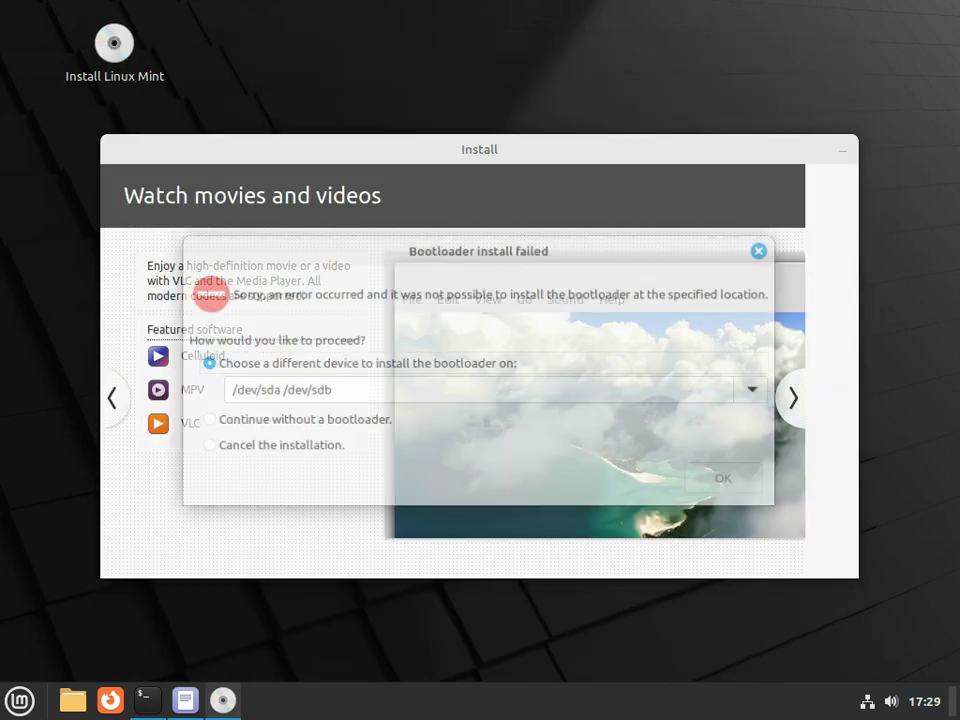
{"action": "left_click", "coordinate": [205, 446]}
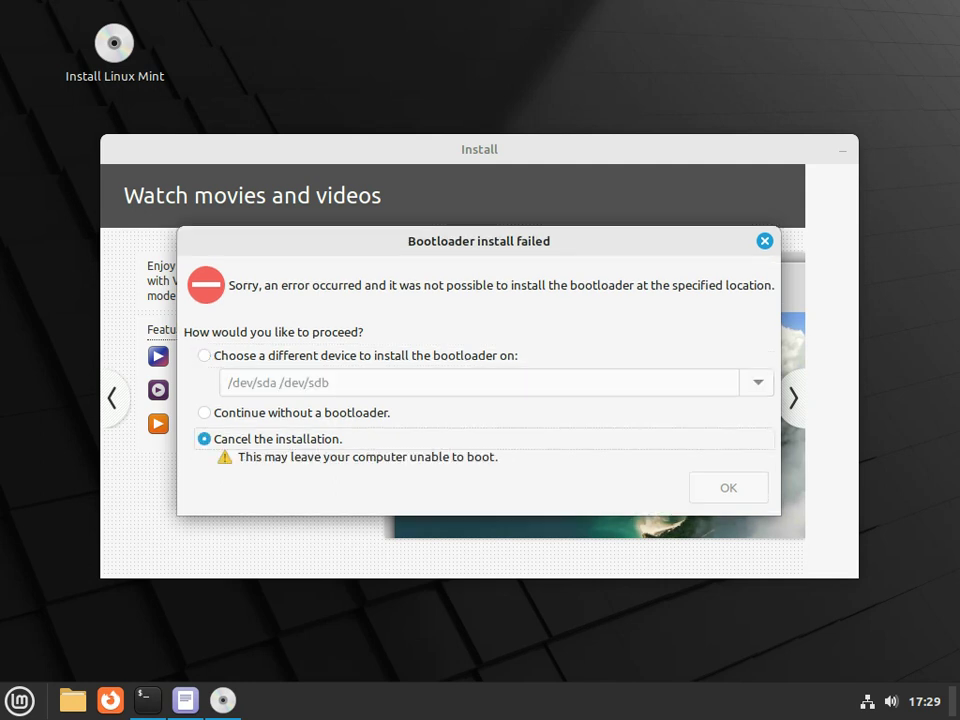
{"action": "left_click", "coordinate": [204, 412]}
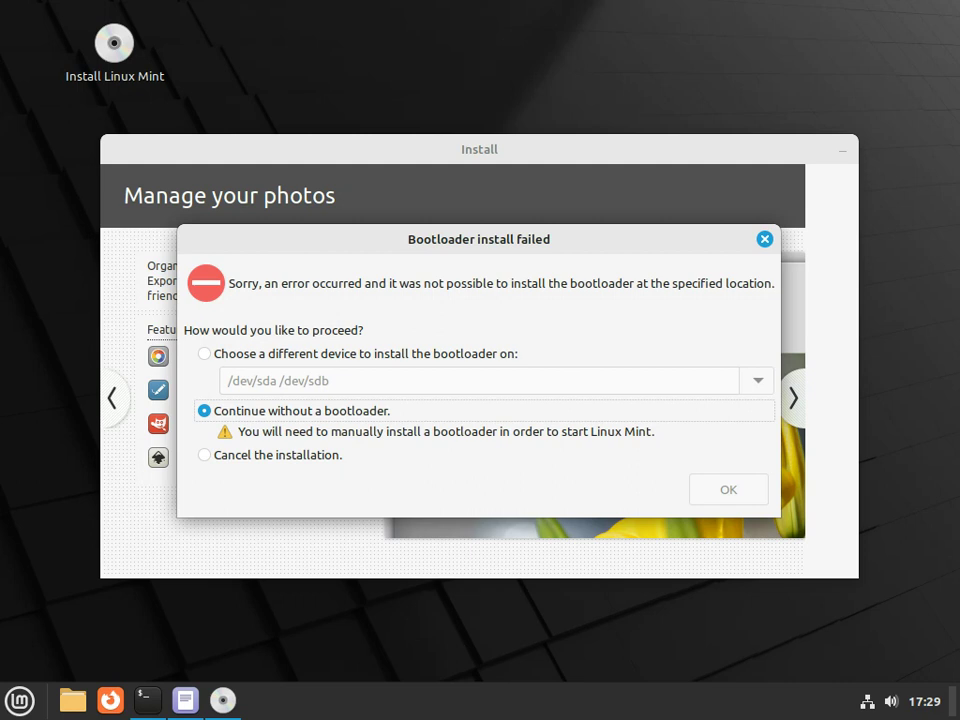
{"action": "left_click", "coordinate": [204, 353]}
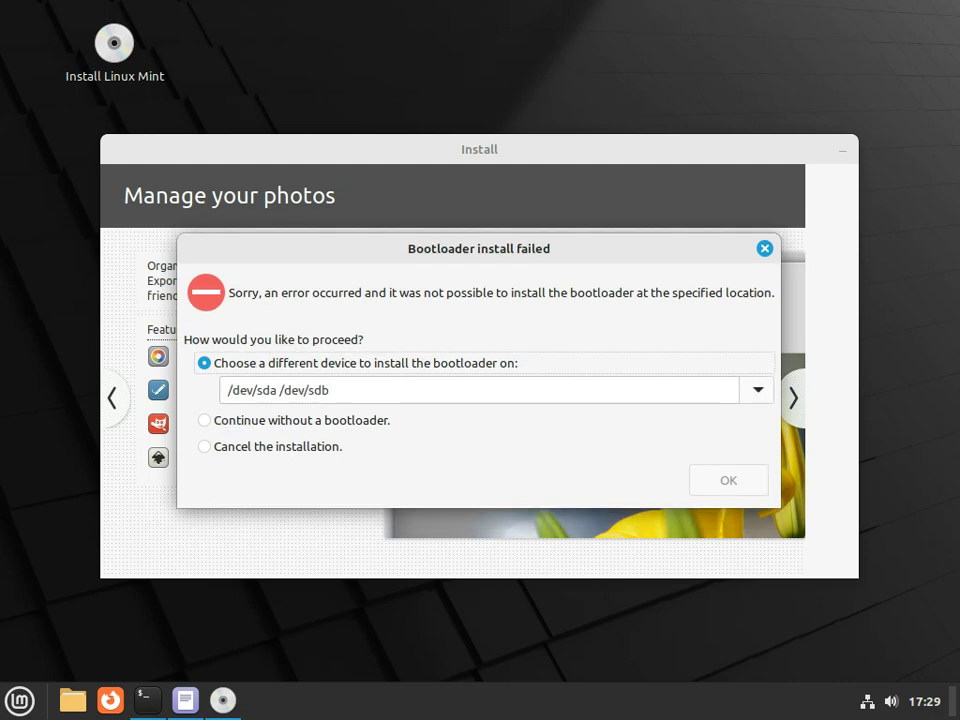
{"action": "left_click", "coordinate": [757, 390]}
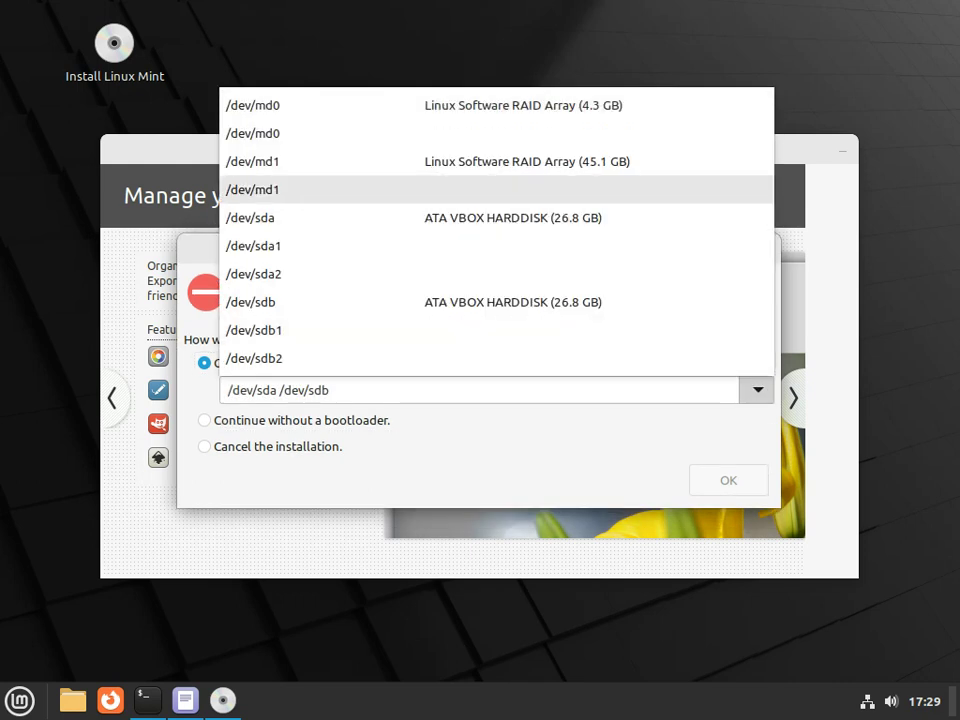
{"action": "left_click", "coordinate": [300, 217]}
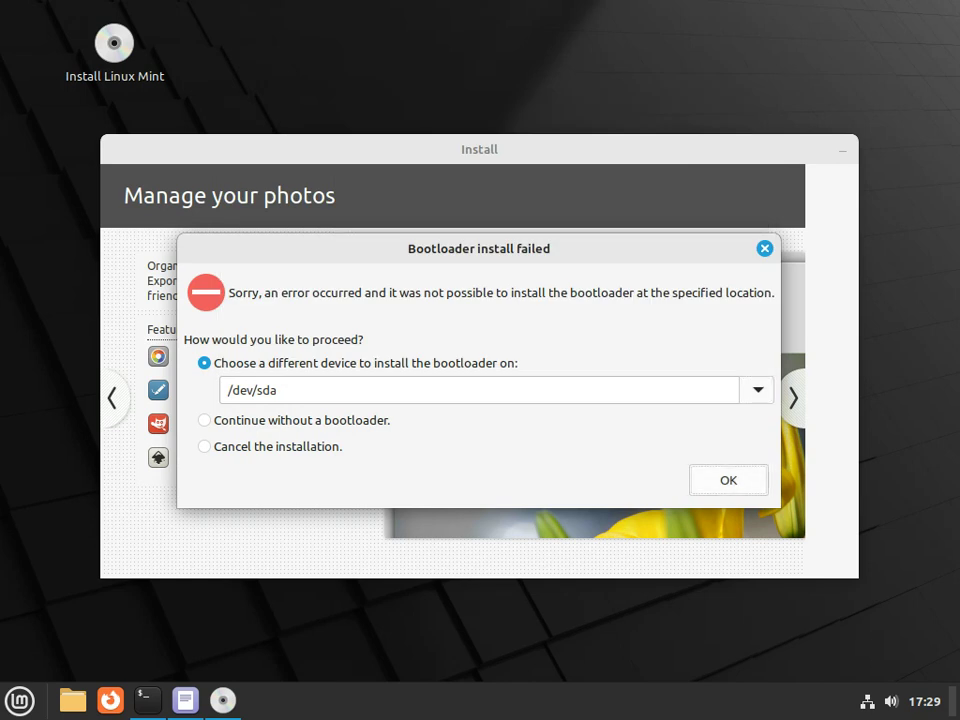
Settle on 'Cancel the installation' in the Bootloader install failed dialog
{"action": "left_click_drag", "start_coordinate": [362, 293], "coordinate": [686, 293]}
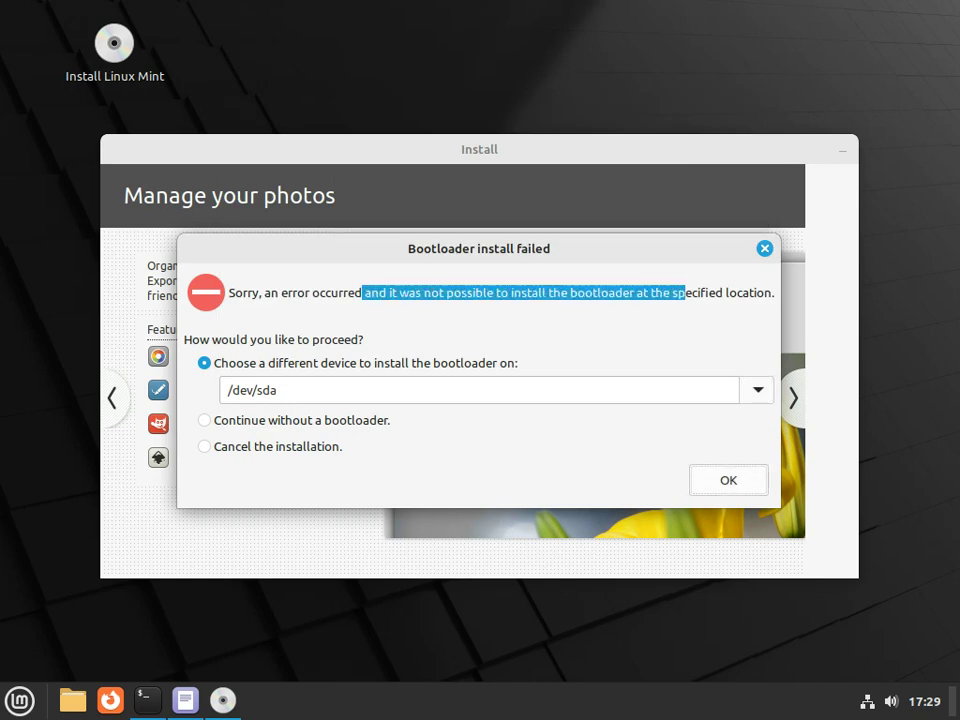
{"action": "left_click", "coordinate": [204, 446]}
{"action": "left_click_drag", "start_coordinate": [479, 241], "coordinate": [452, 243]}
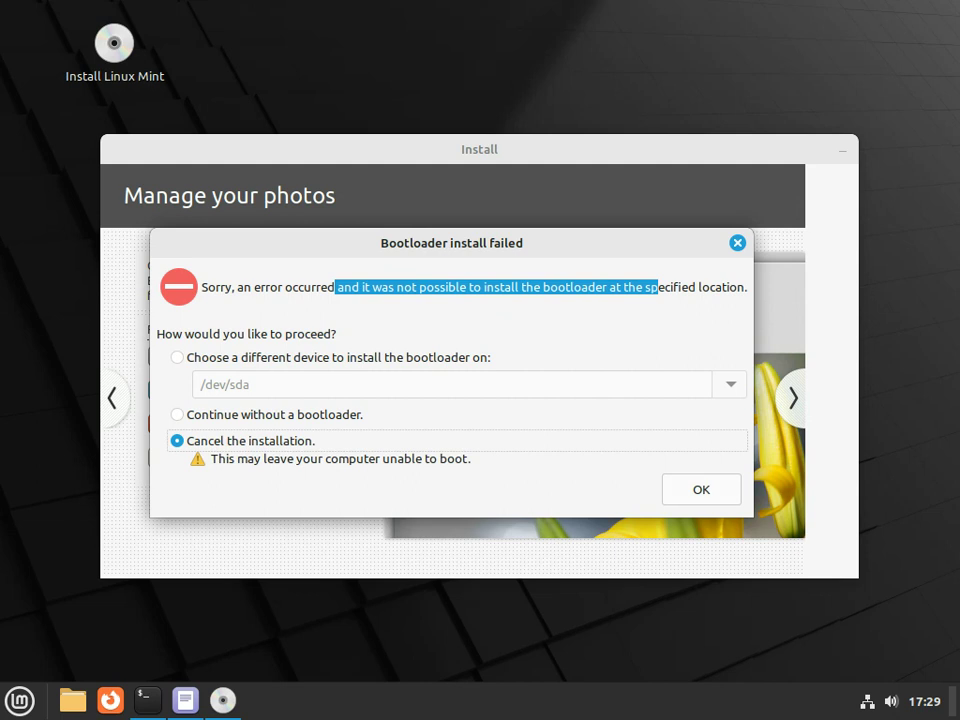
{"action": "key", "text": "Tab"}
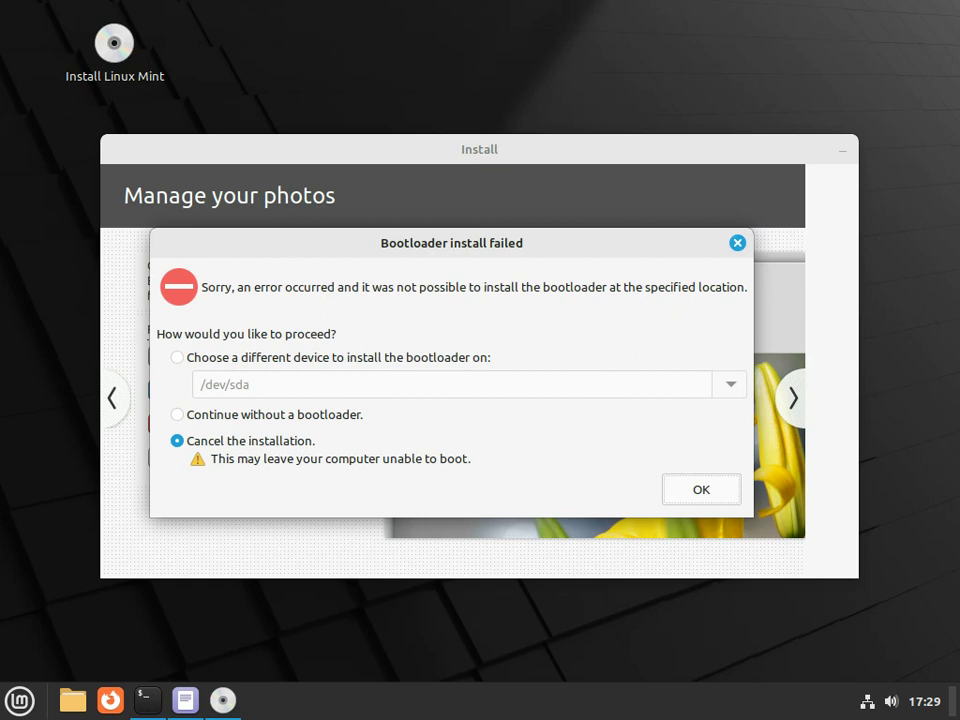
{"action": "right_click", "coordinate": [222, 700]}
{"action": "key", "text": "Escape"}
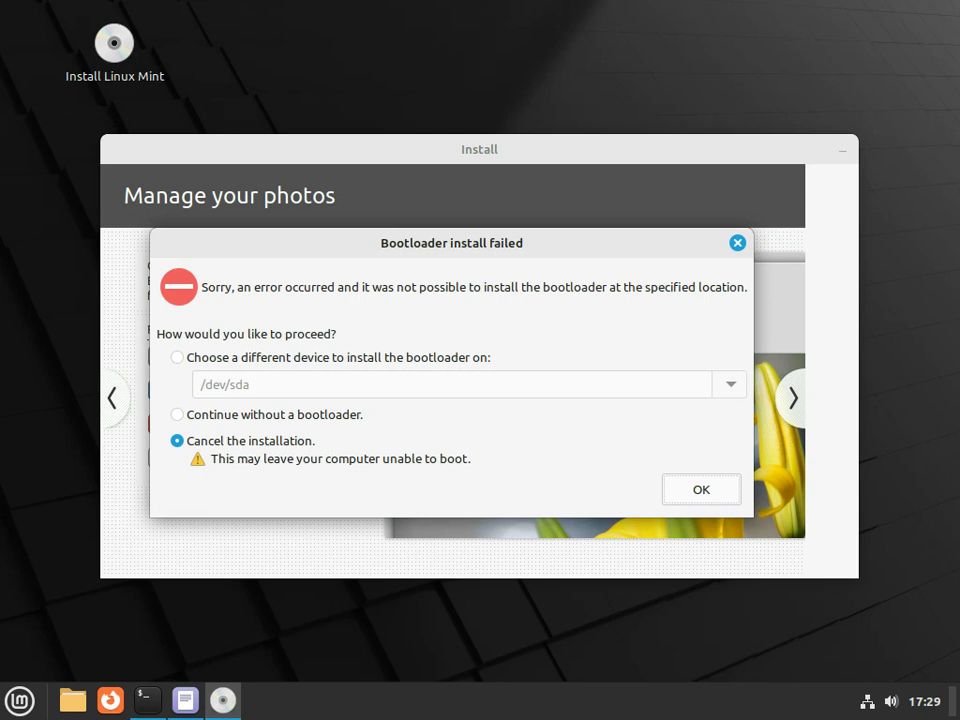
{"action": "key", "text": "alt+Tab"}
Run mount, close the installer, then run sudo fdisk -l listing sda, sdb, md0 and md1
{"action": "type", "text": "mount"}
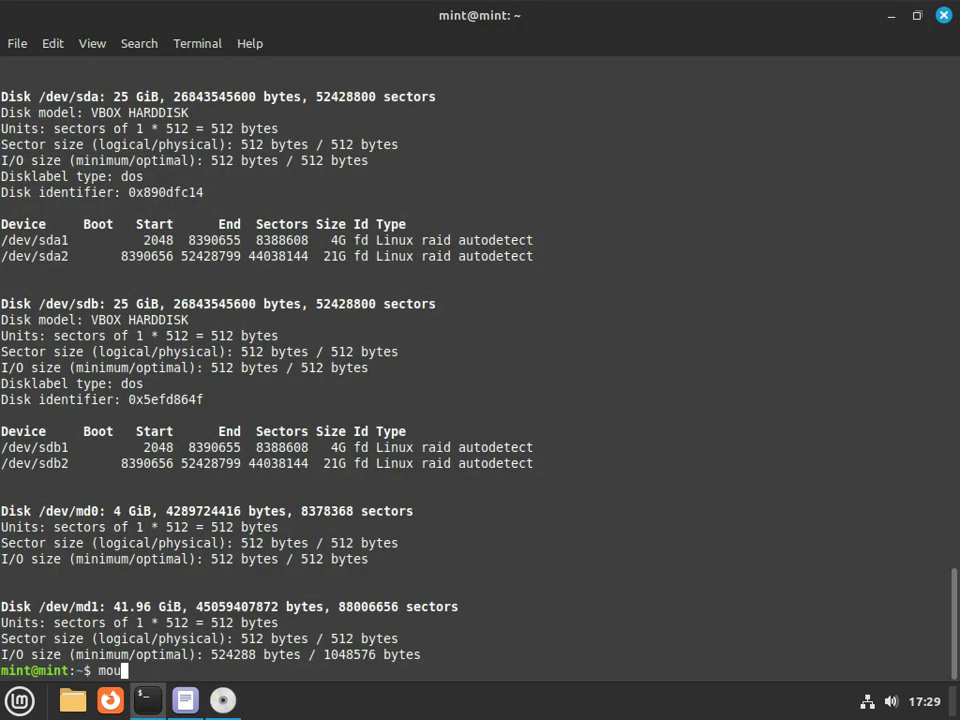
{"action": "key", "text": "Return"}
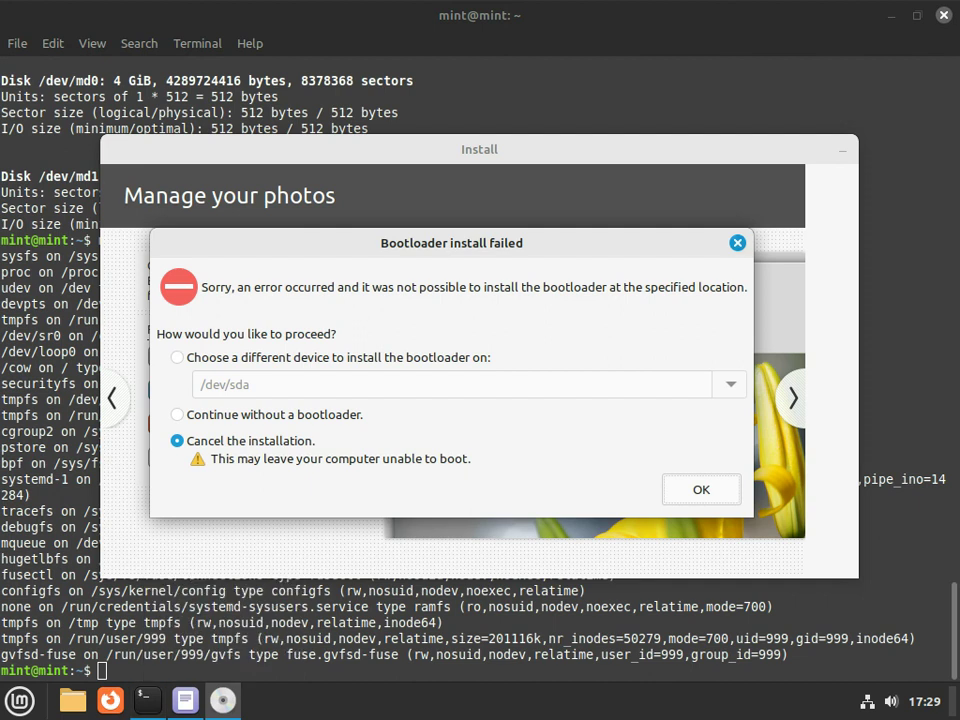
{"action": "key", "text": "Return"}
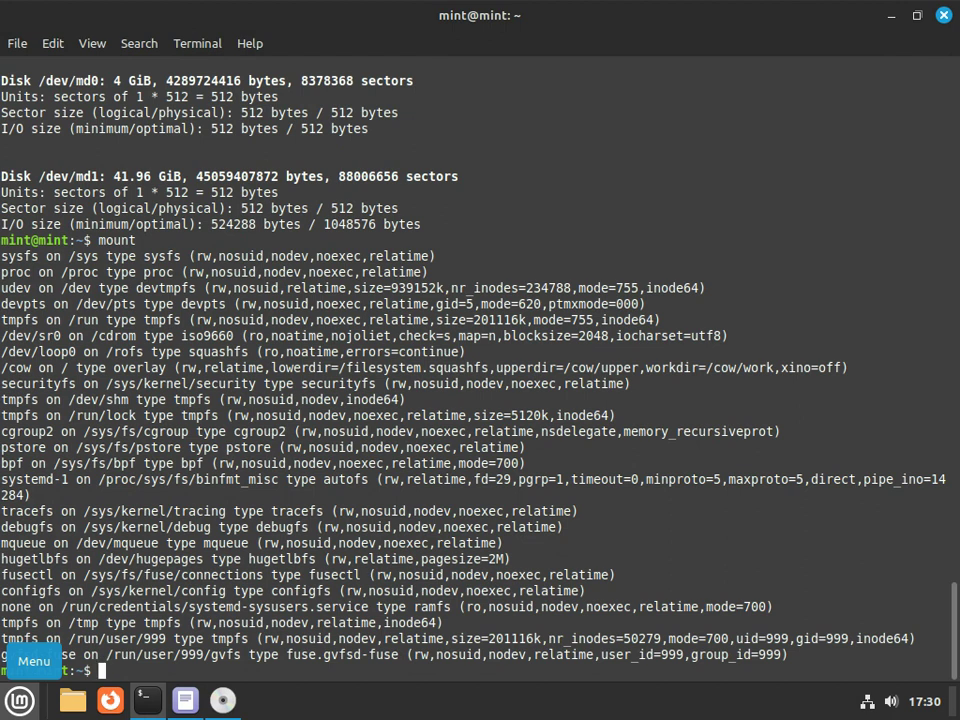
{"action": "type", "text": "sudo fdisk "}
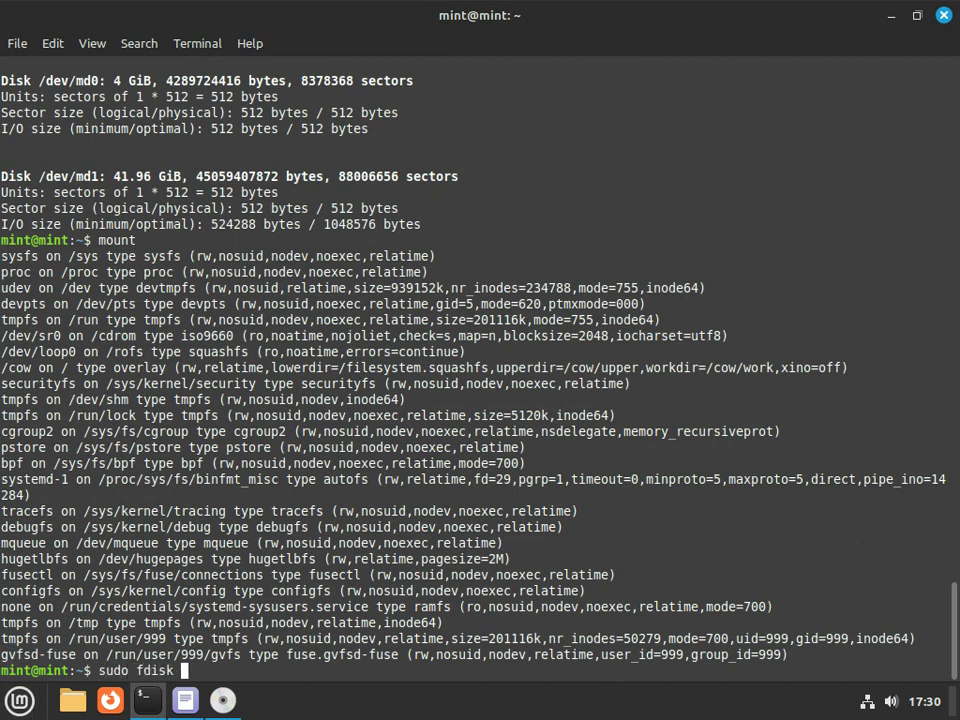
{"action": "type", "text": "-l"}
{"action": "key", "text": "Return"}
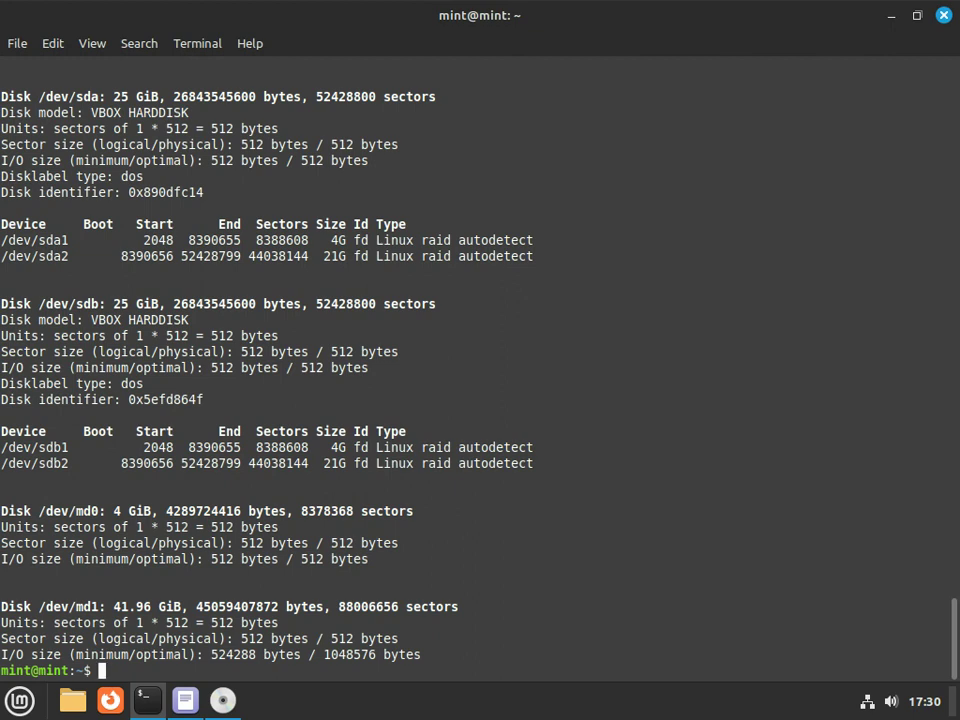
Check /mnt is empty, then mount /dev/md1 at /mnt/ with sudo mount
{"action": "type", "text": "ls -l /mnt/"}
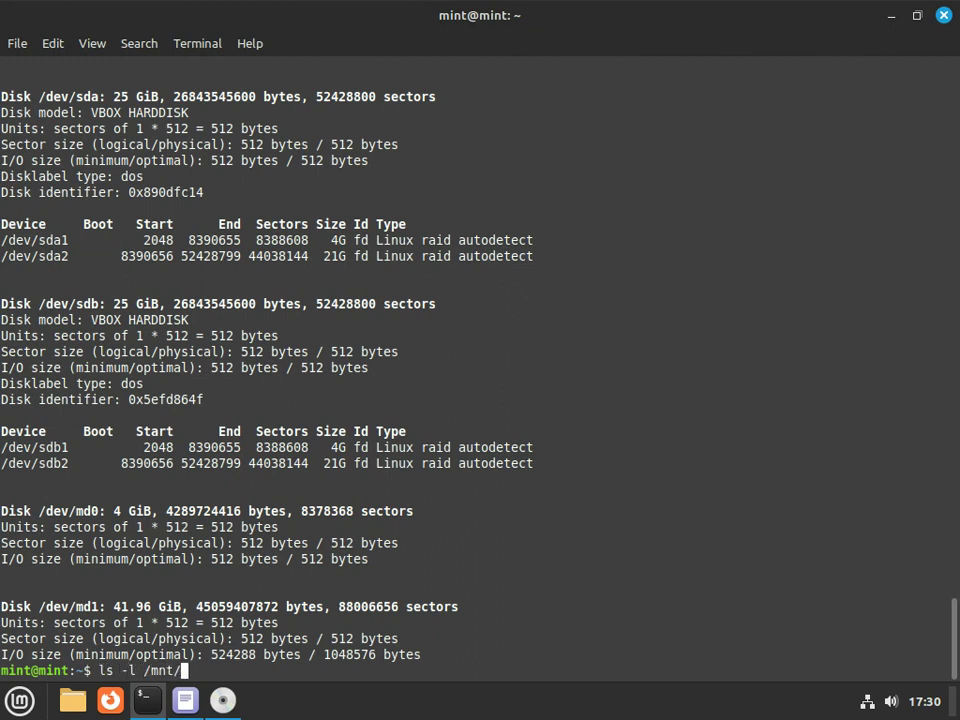
{"action": "key", "text": "Return"}
{"action": "type", "text": "sudo mount"}
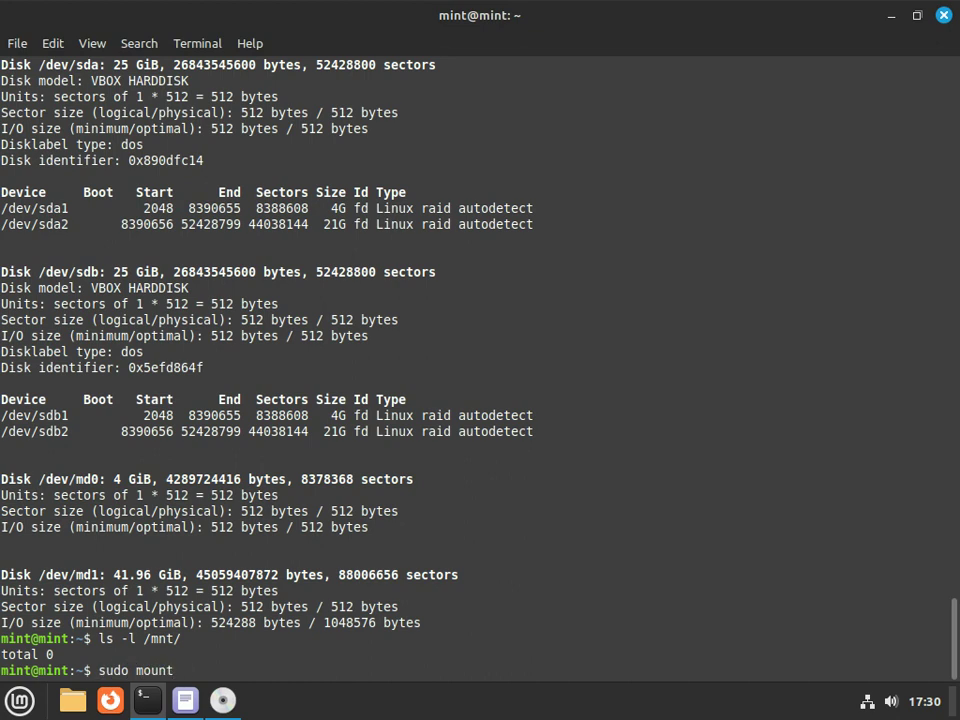
{"action": "key", "text": "alt+Tab"}
{"action": "key", "text": "alt+Tab"}
{"action": "type", "text": "/dev"}
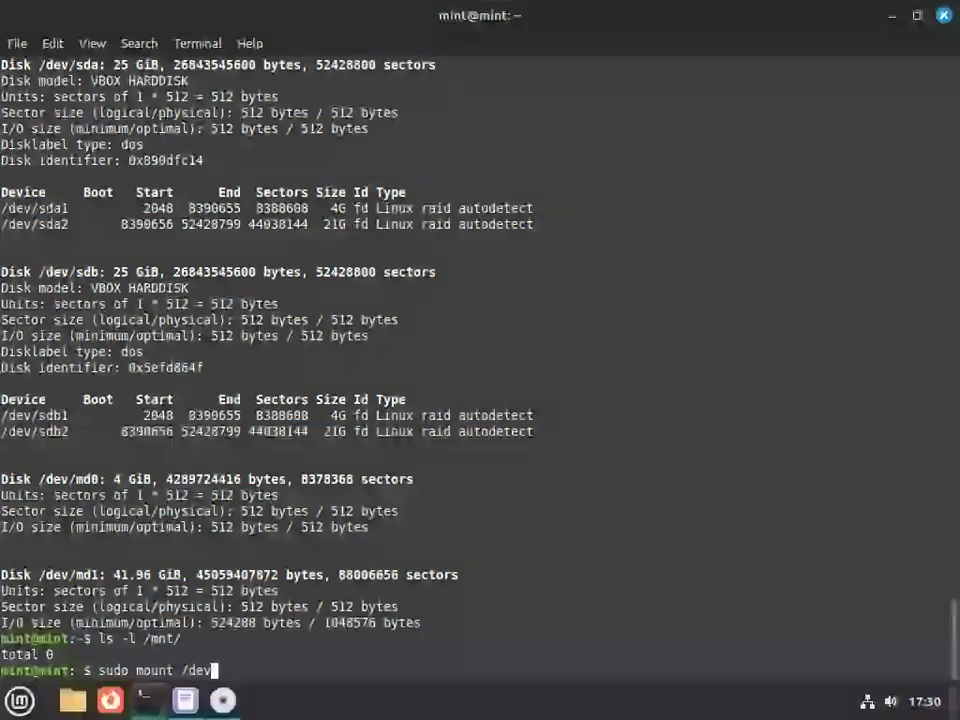
{"action": "type", "text": "/md1 /"}
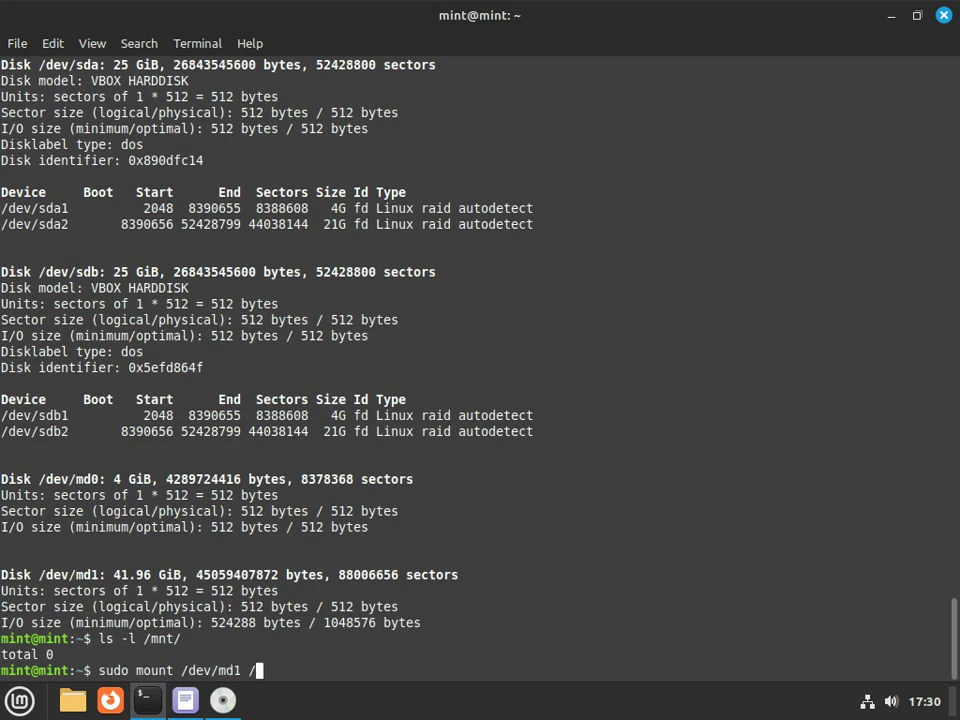
{"action": "type", "text": "mnt/"}
{"action": "key", "text": "Return"}
{"action": "type", "text": "ls -l /mnt/"}
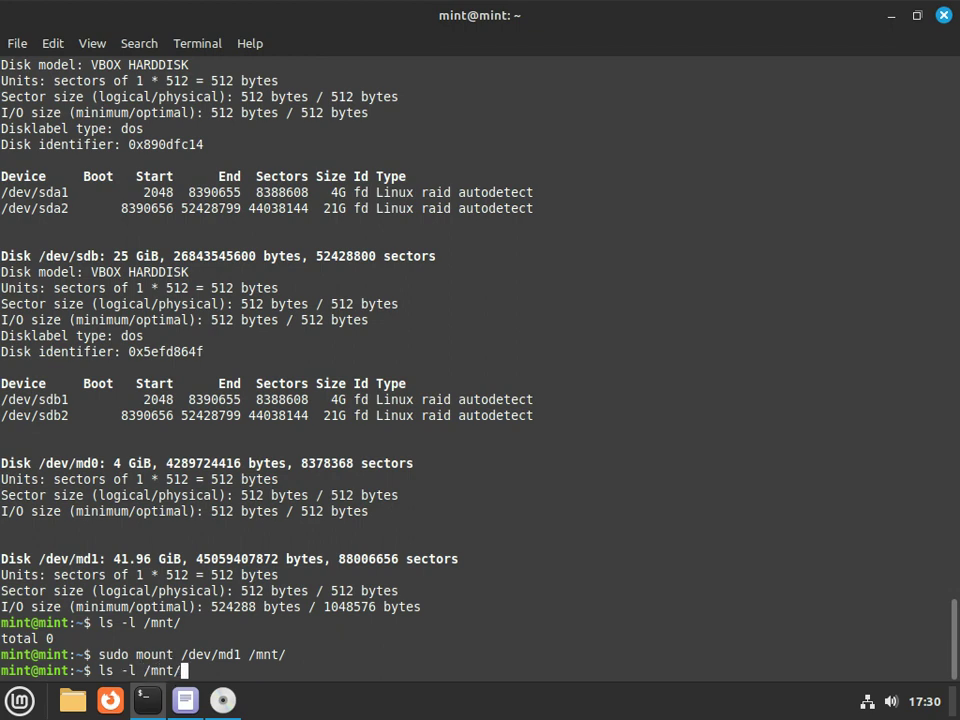
{"action": "key", "text": "Return"}
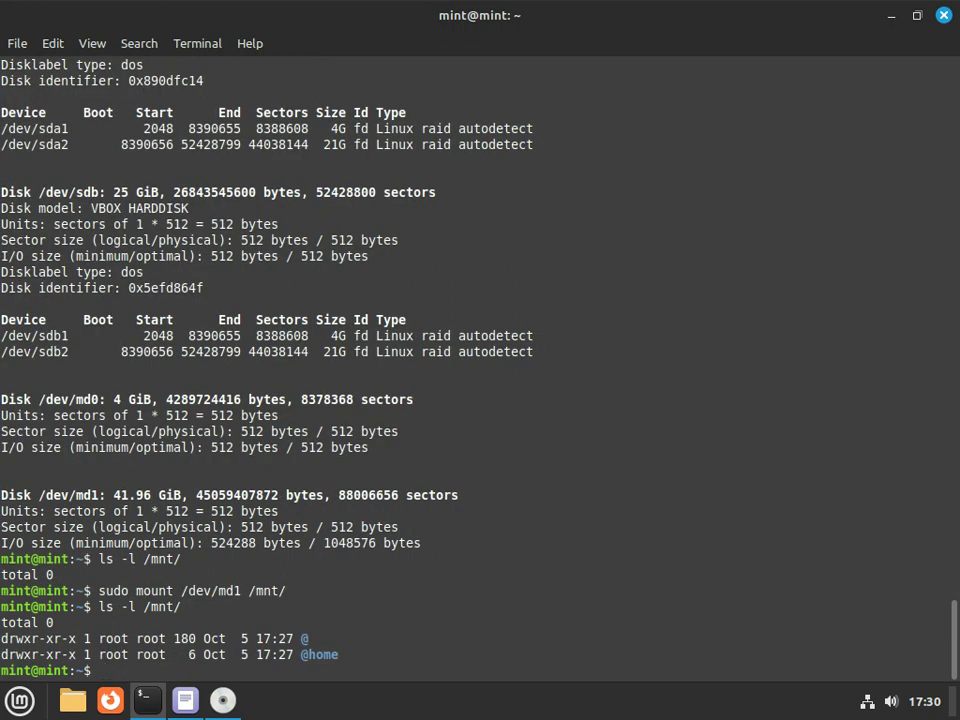
{"action": "key", "text": "Up"}
{"action": "key", "text": "ctrl+u"}
{"action": "type", "text": "sudo umount /mnt"}
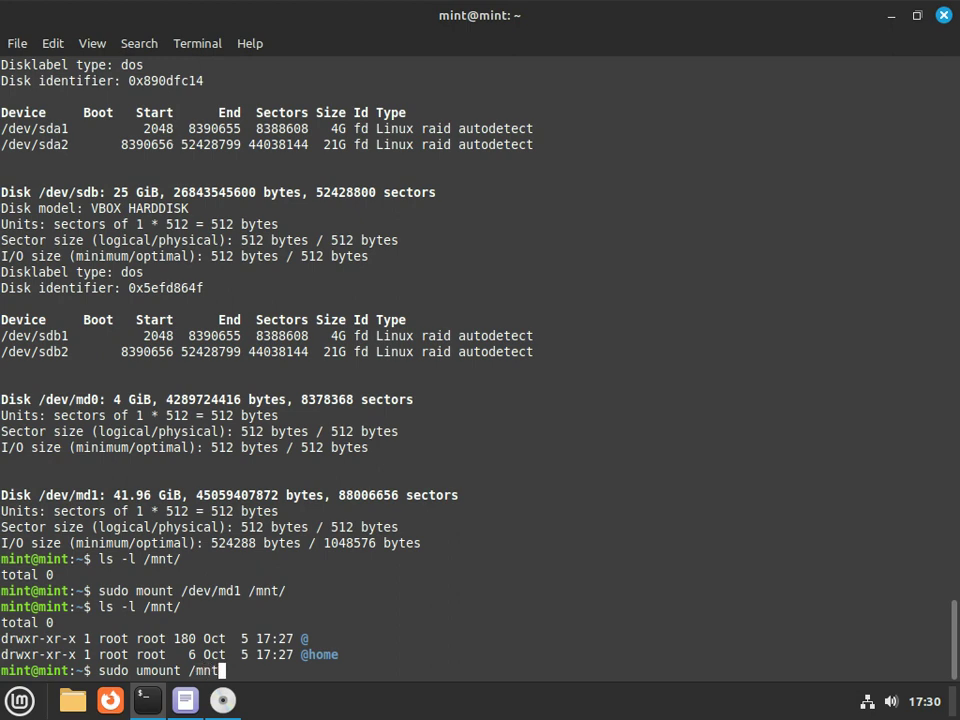
Unmount /mnt and retry mounting /dev/md1 with -o subvolume=@, which fails with a wrong fs type error
{"action": "key", "text": "Return"}
{"action": "key", "text": "Up"}
{"action": "key", "text": "Up"}
{"action": "key", "text": "Up"}
{"action": "key", "text": "Left"}
{"action": "key", "text": "Left"}
{"action": "key", "text": "Left"}
{"action": "key", "text": "Left"}
{"action": "key", "text": "Left"}
{"action": "key", "text": "Left"}
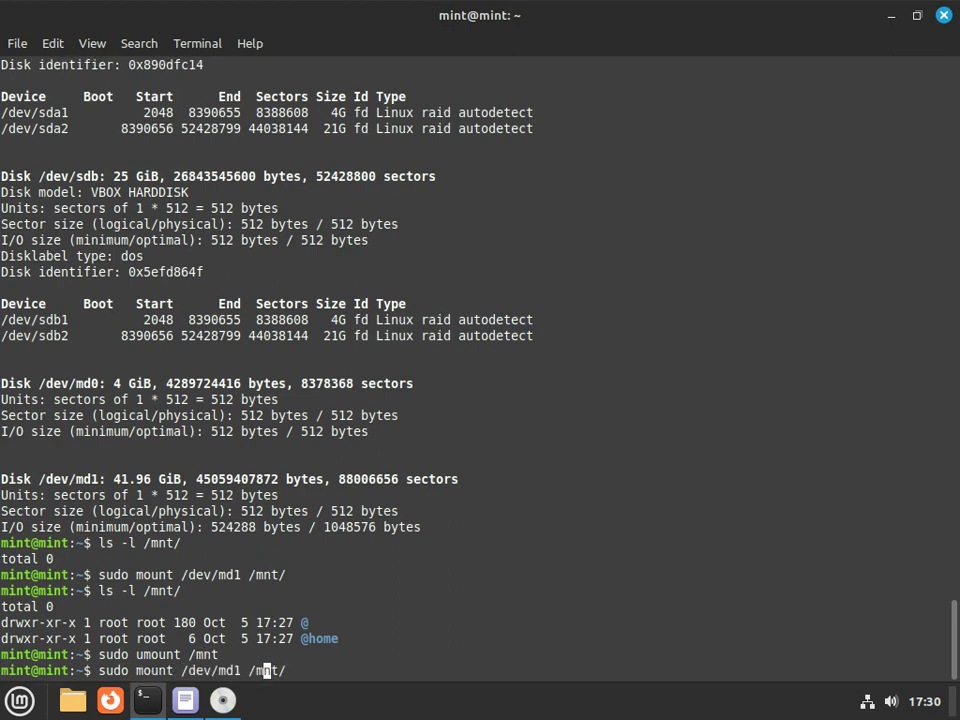
{"action": "key", "text": "Left"}
{"action": "key", "text": "Left"}
{"action": "key", "text": "Left"}
{"action": "key", "text": "Left"}
{"action": "key", "text": "Left"}
{"action": "key", "text": "Left"}
{"action": "key", "text": "Left"}
{"action": "type", "text": "-o"}
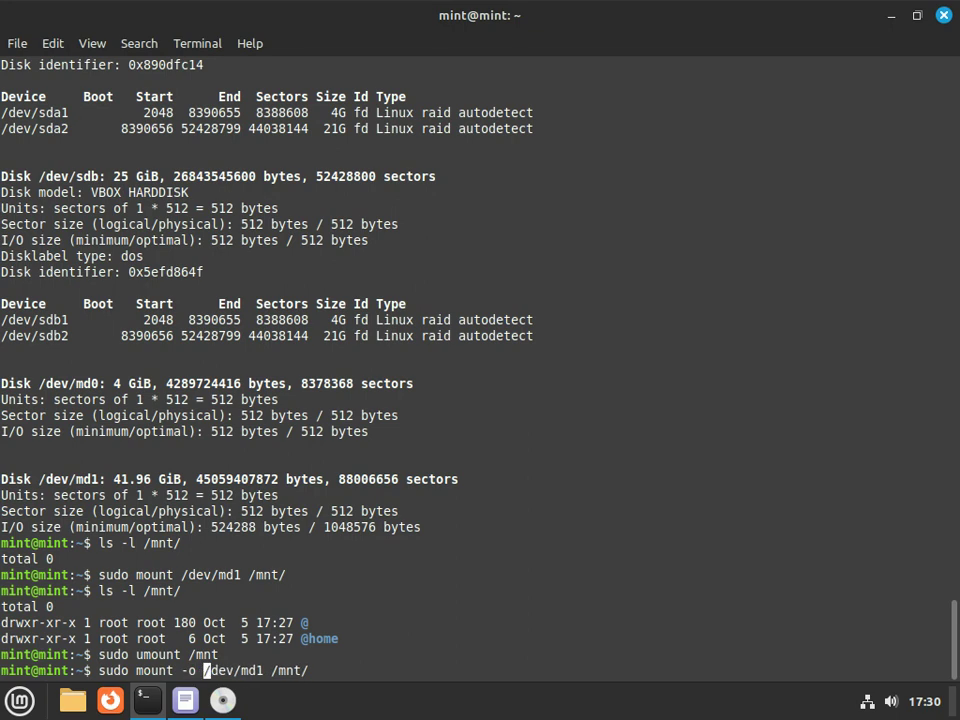
{"action": "type", "text": " sub"}
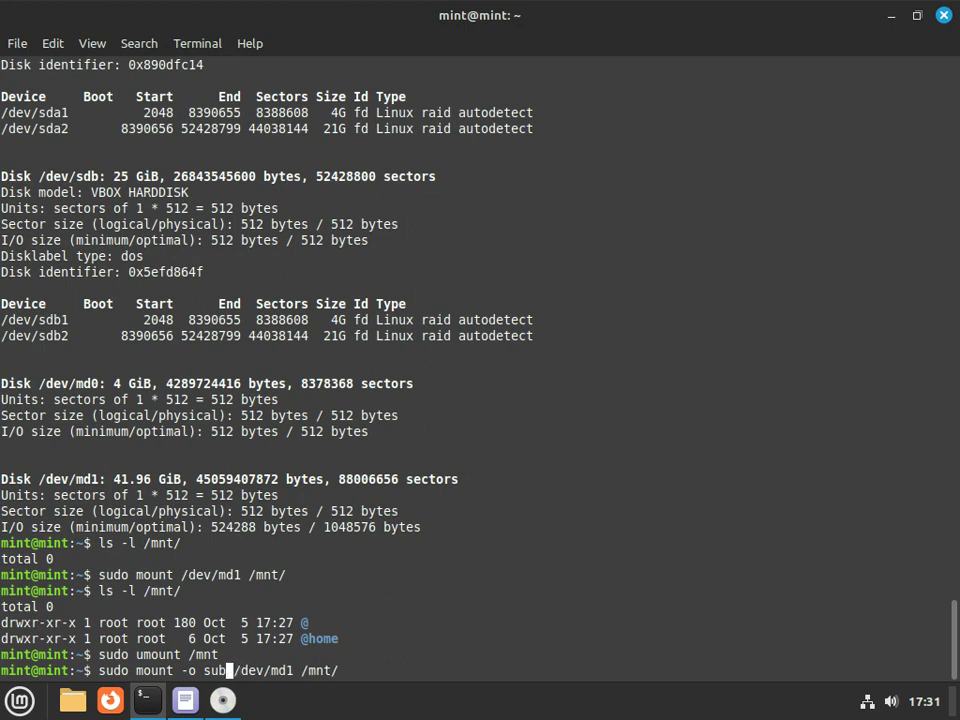
{"action": "type", "text": "volume="}
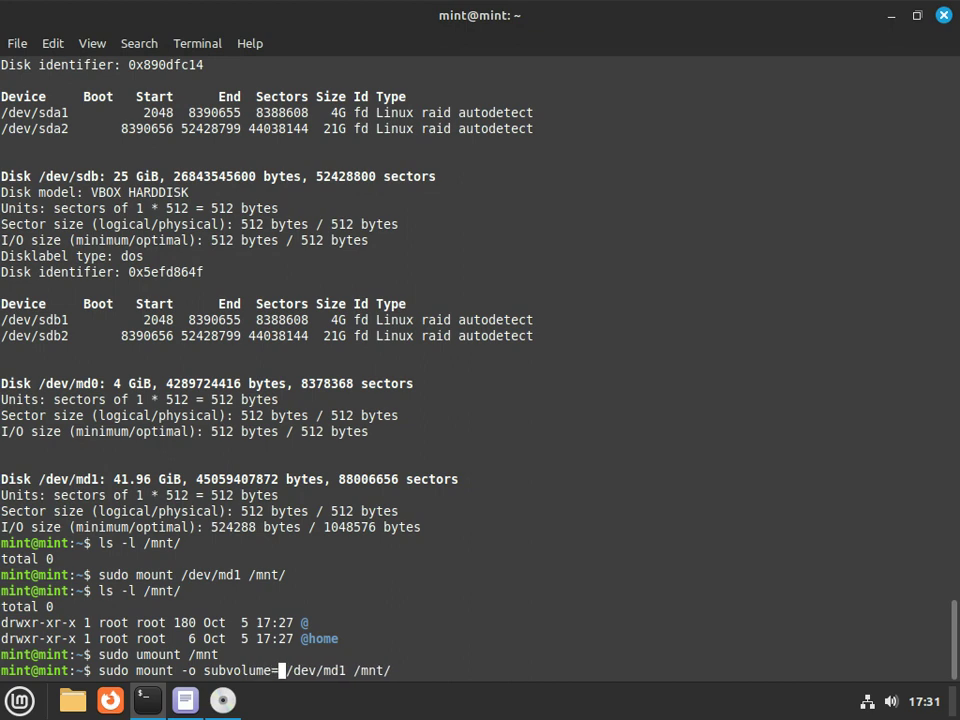
{"action": "type", "text": "@"}
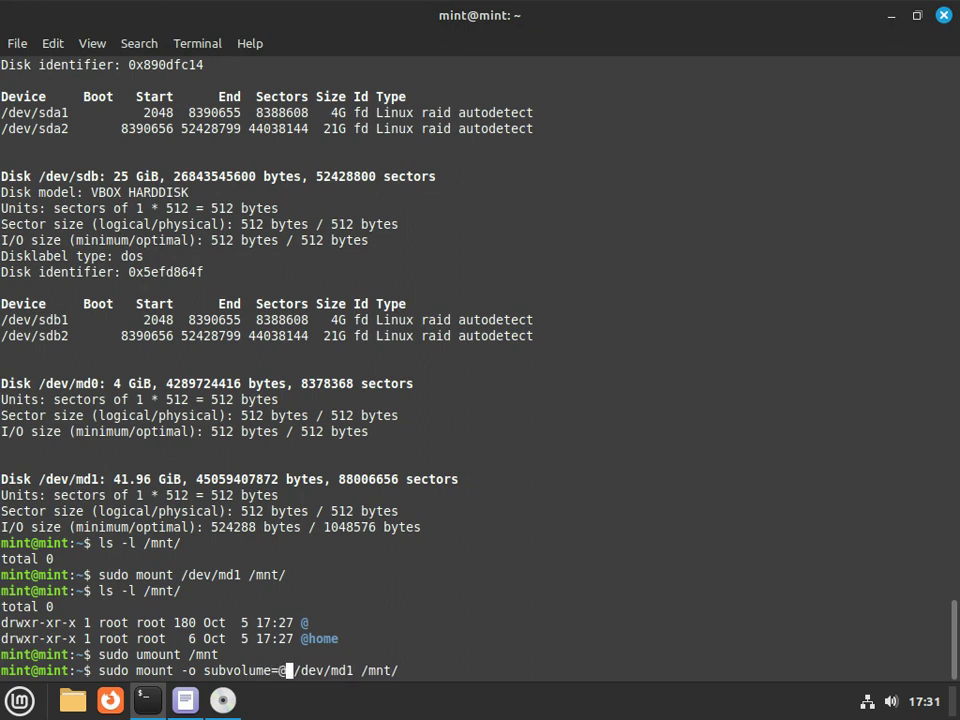
{"action": "key", "text": "Return"}
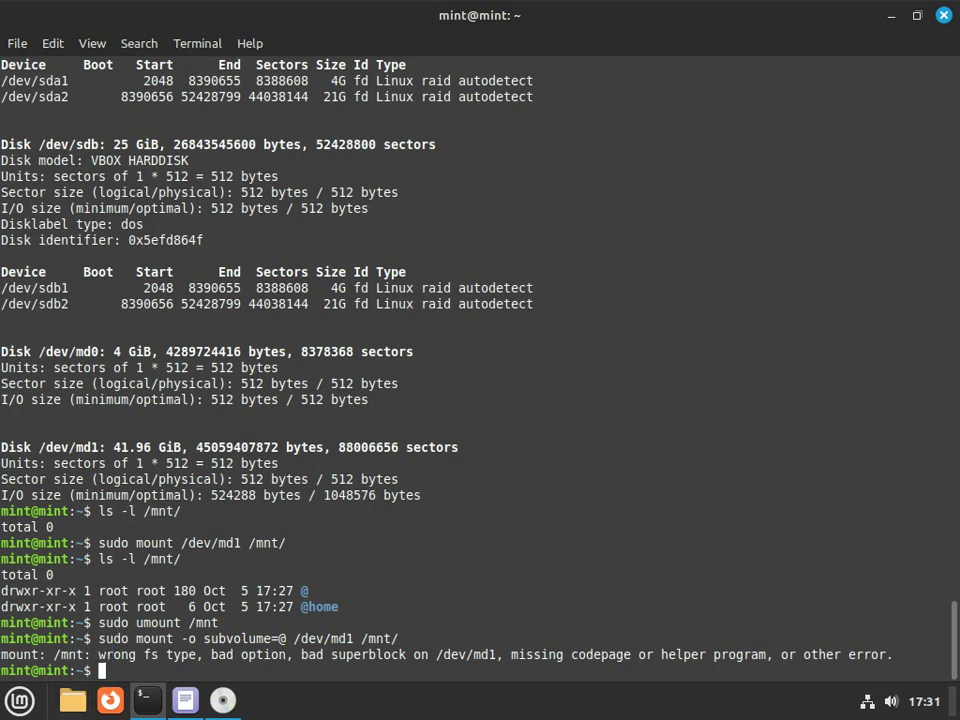
{"action": "type", "text": "sudo btrfs mount"}
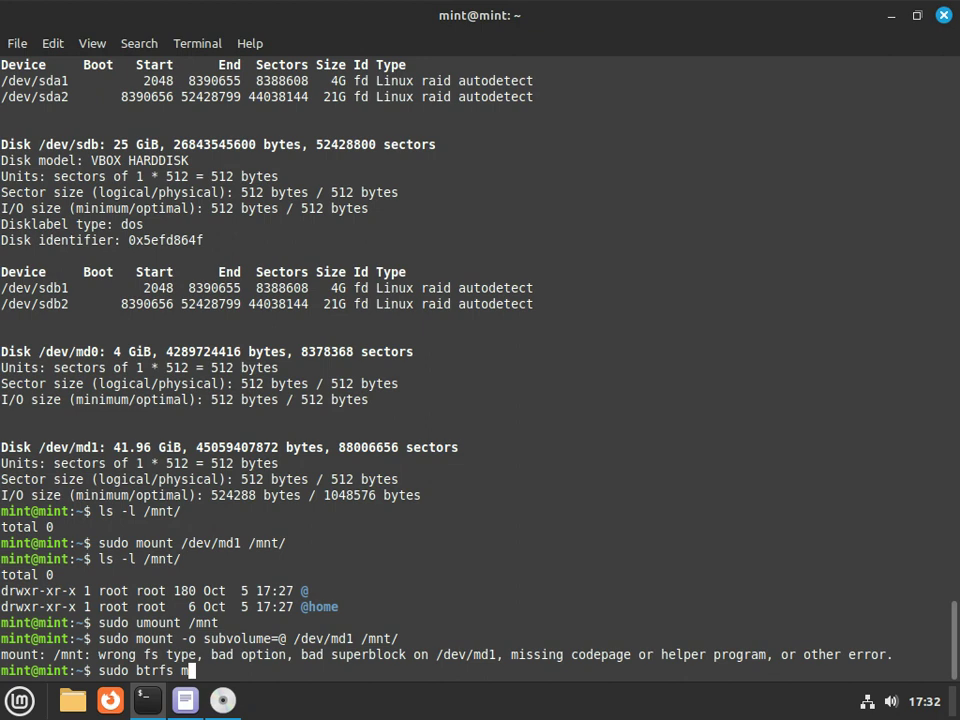
Show 'sudo btrfs mount' usage and list the available 'sudo btrfs subvolume' subcommands
{"action": "key", "text": "Return"}
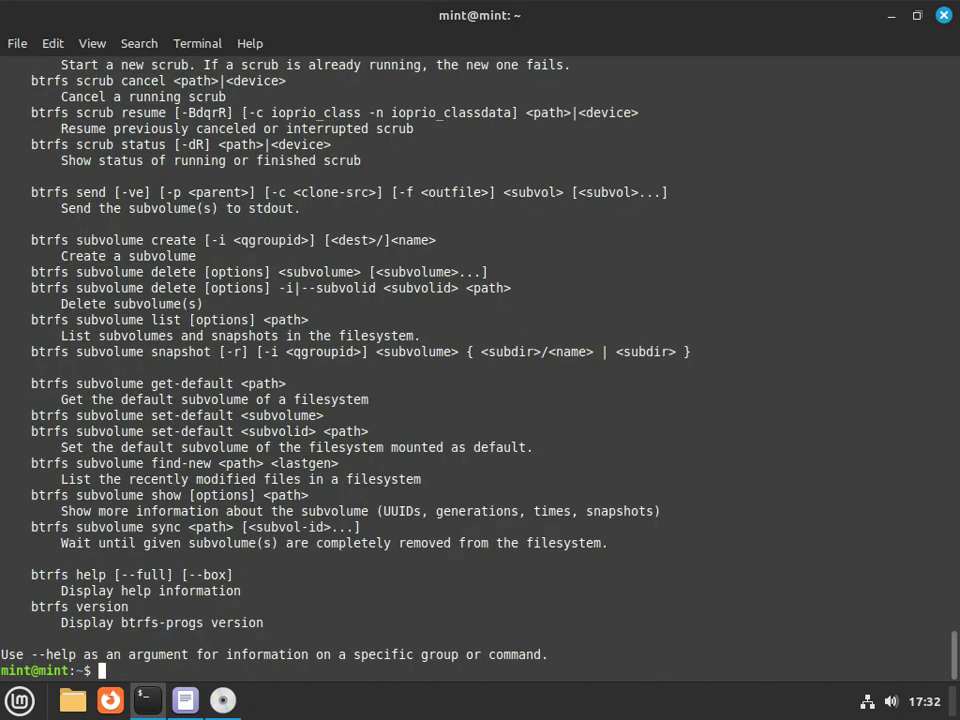
{"action": "key", "text": "Up"}
{"action": "key", "text": "BackSpace"}
{"action": "key", "text": "BackSpace"}
{"action": "key", "text": "BackSpace"}
{"action": "key", "text": "BackSpace"}
{"action": "key", "text": "BackSpace"}
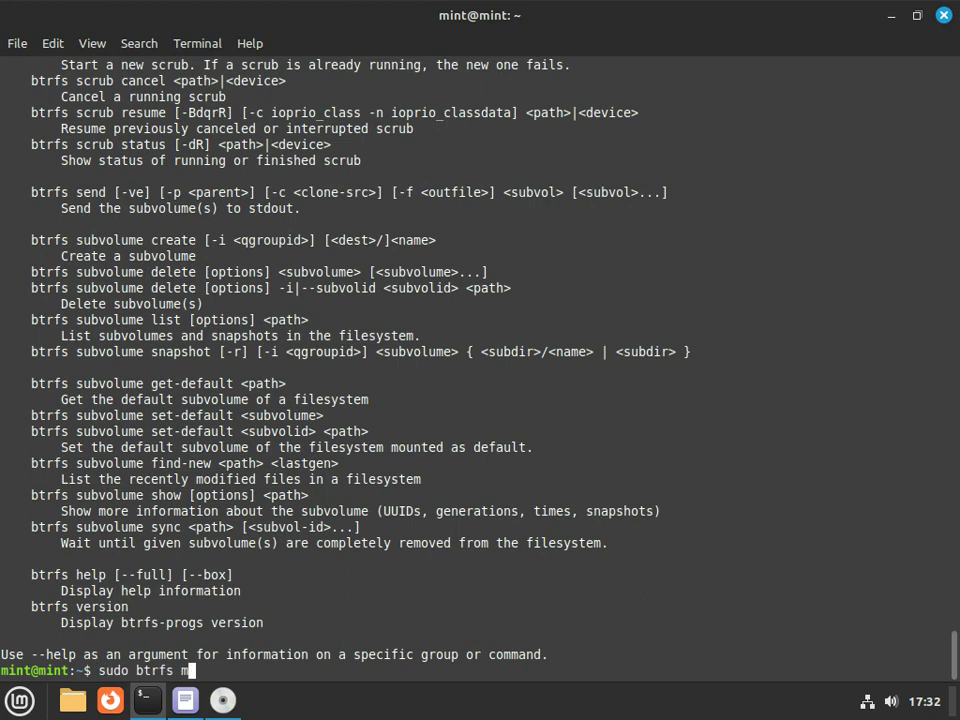
{"action": "type", "text": "subv"}
{"action": "key", "text": "Tab"}
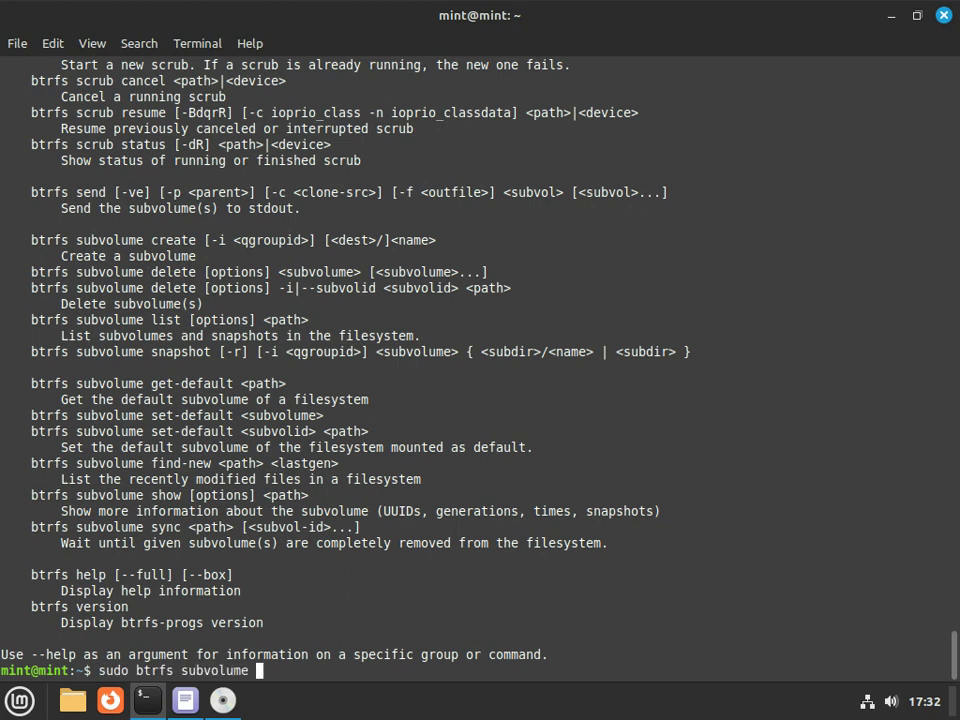
{"action": "key", "text": "Tab"}
{"action": "key", "text": "Tab"}
Run 'sudo btrfs subvolume list' without a path, which errors expecting exactly 1 argument
{"action": "type", "text": "mo"}
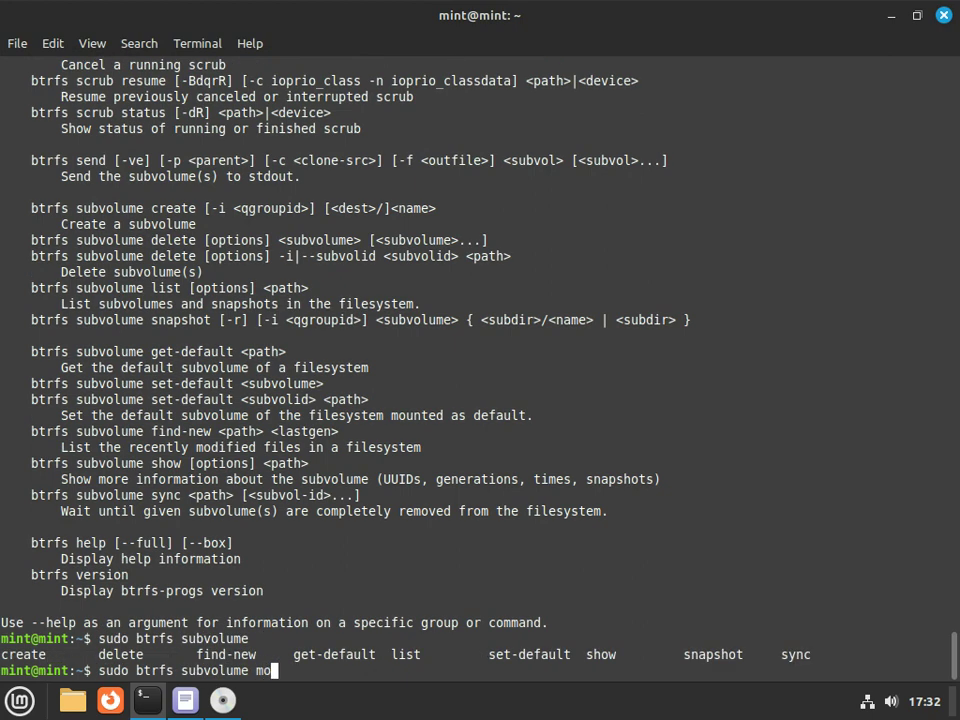
{"action": "key", "text": "BackSpace"}
{"action": "key", "text": "BackSpace"}
{"action": "type", "text": "list"}
{"action": "key", "text": "Return"}
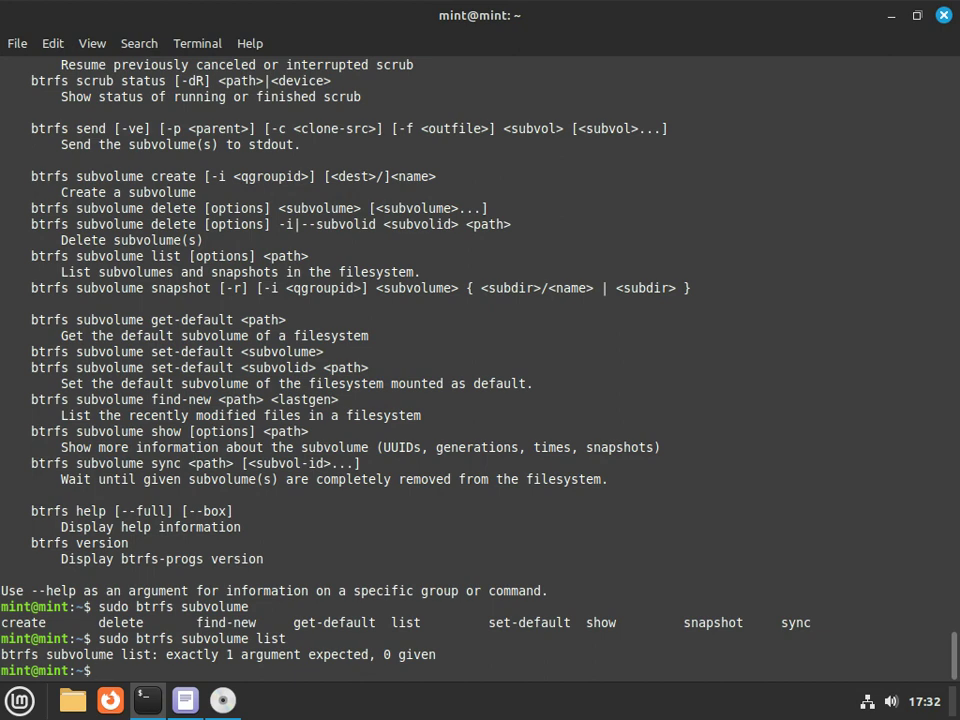
{"action": "key", "text": "Up"}
{"action": "key", "text": "Up"}
{"action": "key", "text": "Up"}
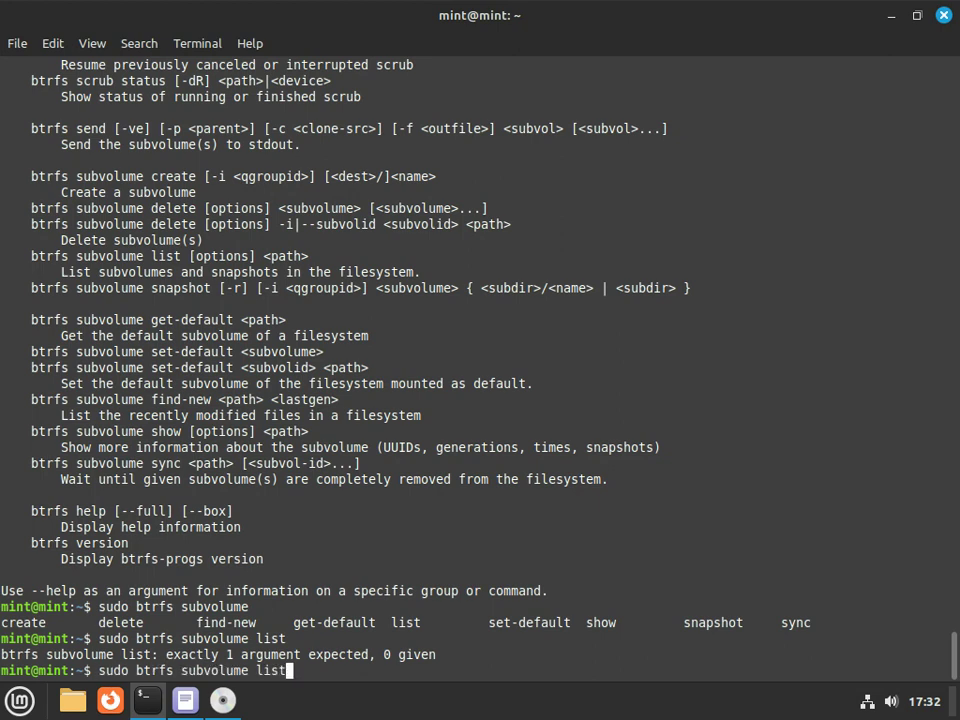
{"action": "key", "text": "Up"}
Correct the option to subvol=@ and mount md1's @ subvolume at /mnt
{"action": "key", "text": "Left"}
{"action": "key", "text": "Left"}
{"action": "key", "text": "Left"}
{"action": "key", "text": "Left"}
{"action": "key", "text": "Left"}
{"action": "key", "text": "Left"}
{"action": "key", "text": "Left"}
{"action": "key", "text": "Left"}
{"action": "key", "text": "Left"}
{"action": "key", "text": "Left"}
{"action": "key", "text": "Left"}
{"action": "key", "text": "Left"}
{"action": "key", "text": "Left"}
{"action": "key", "text": "Left"}
{"action": "key", "text": "Left"}
{"action": "key", "text": "Left"}
{"action": "key", "text": "Left"}
{"action": "key", "text": "Left"}
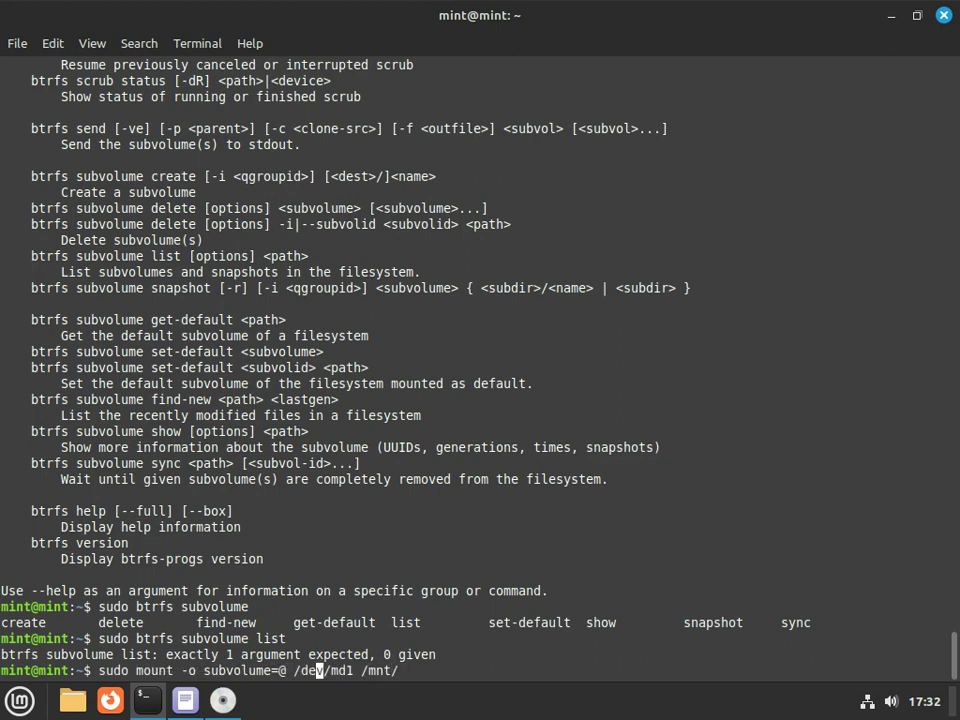
{"action": "key", "text": "BackSpace"}
{"action": "key", "text": "BackSpace"}
{"action": "key", "text": "BackSpace"}
{"action": "key", "text": "Return"}
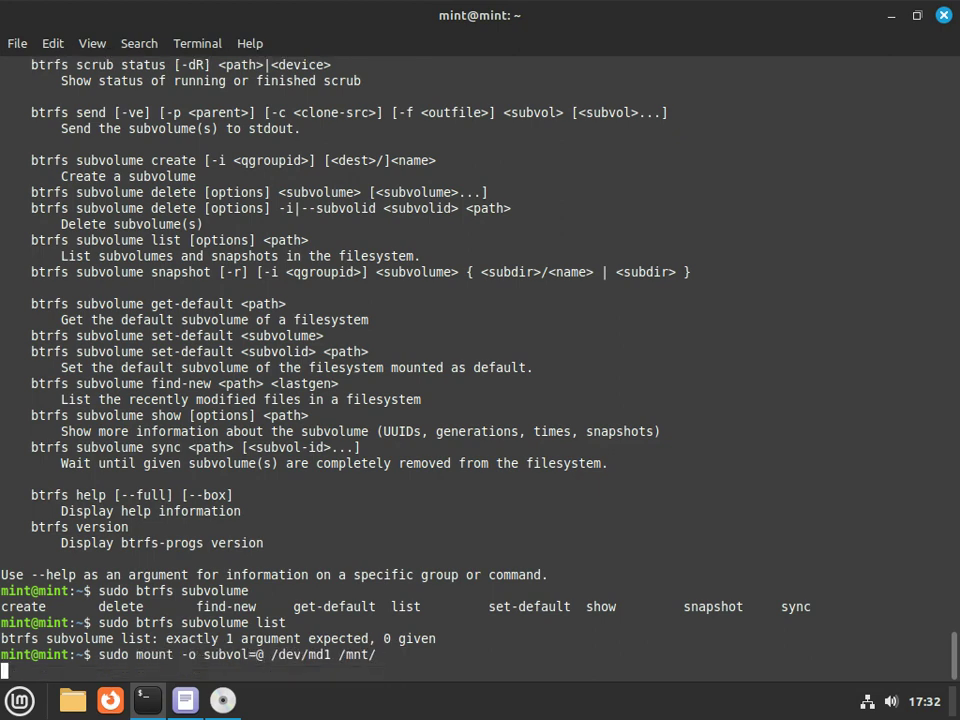
List mounted filesystems and show the installed root directories with ls -l /mnt/
{"action": "type", "text": "mount"}
{"action": "key", "text": "Return"}
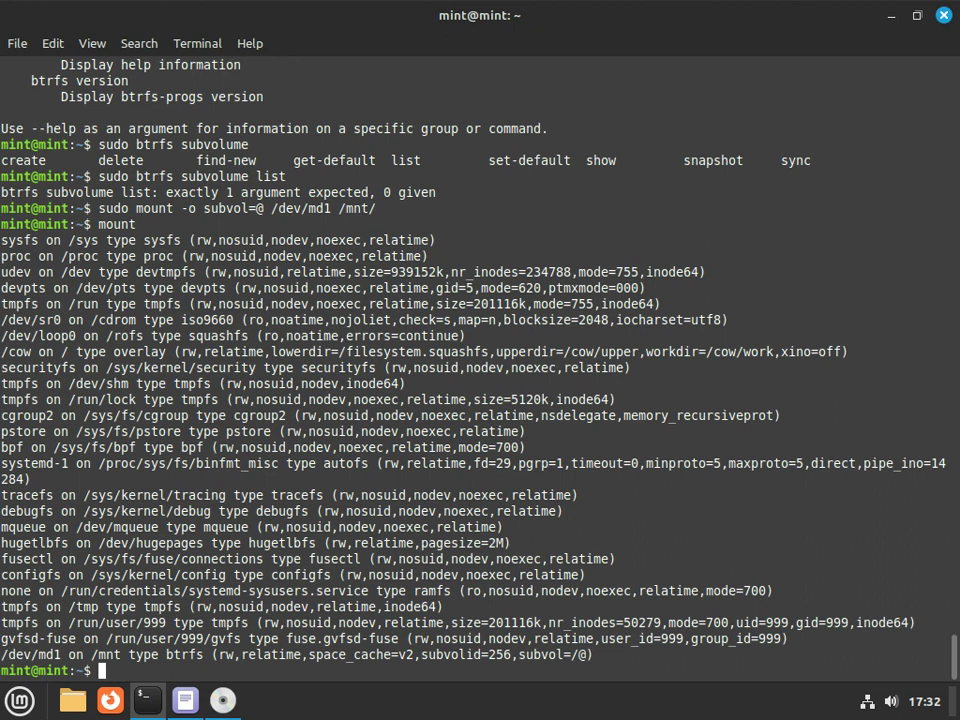
{"action": "type", "text": "ls -l /mnt/"}
{"action": "key", "text": "Return"}
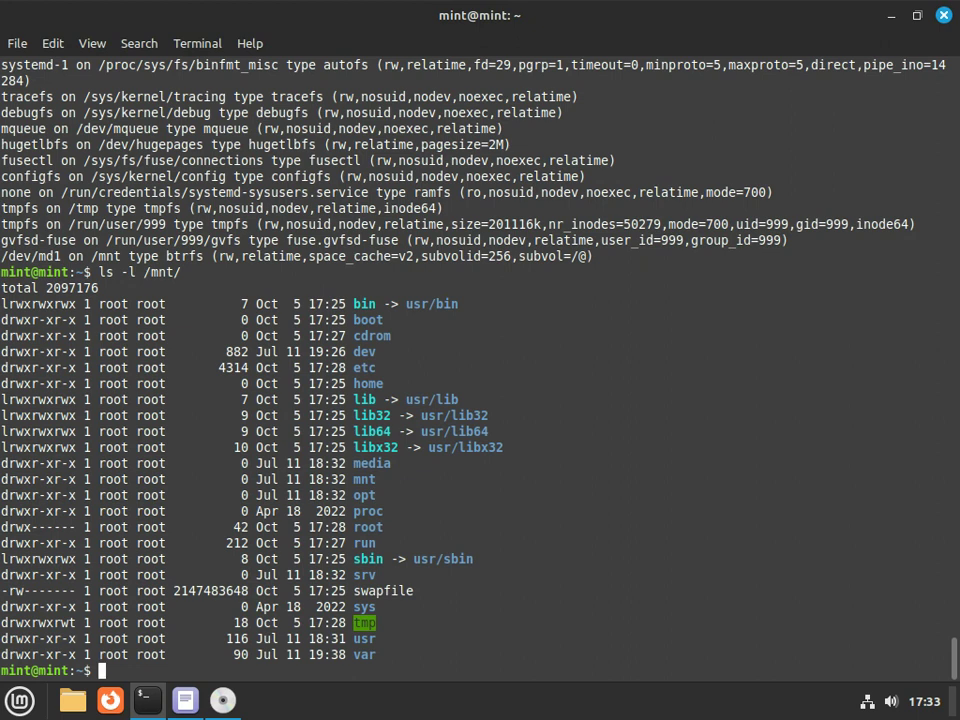
Mount /dev/md0 at /mnt/boot and hide the installer's bootloader error window
{"action": "type", "text": "sudo mount /"}
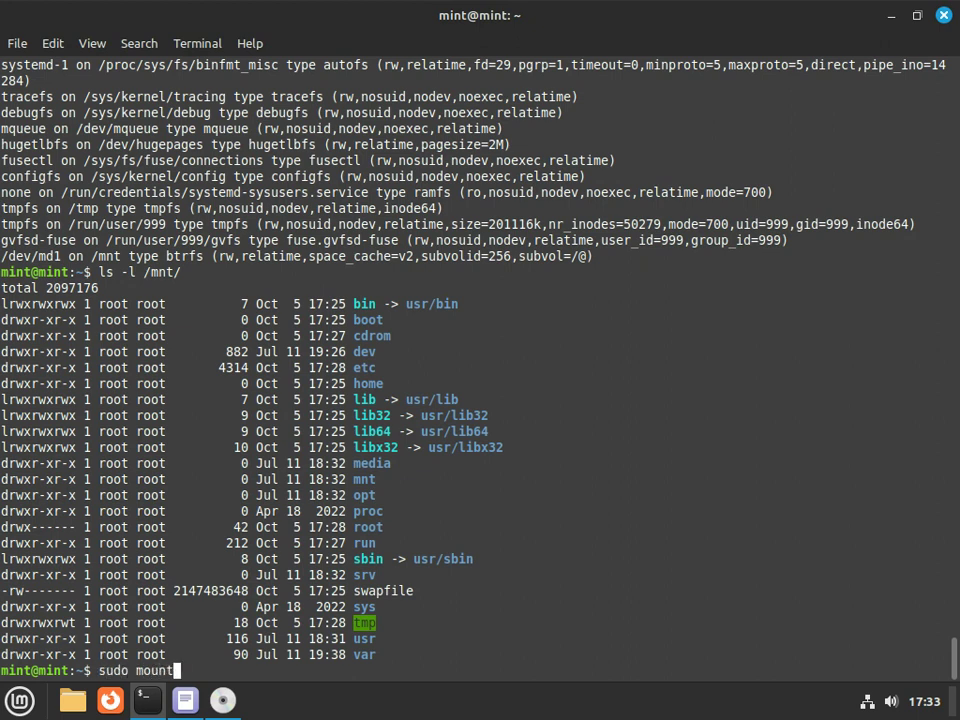
{"action": "type", "text": "ev/md0 "}
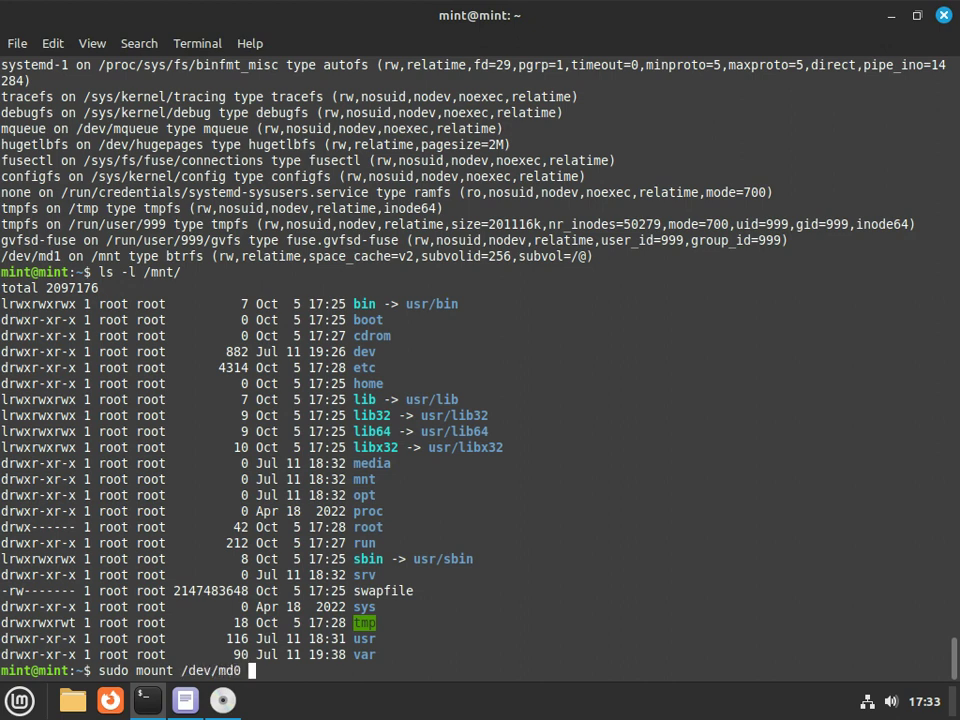
{"action": "type", "text": "/mnt/boot"}
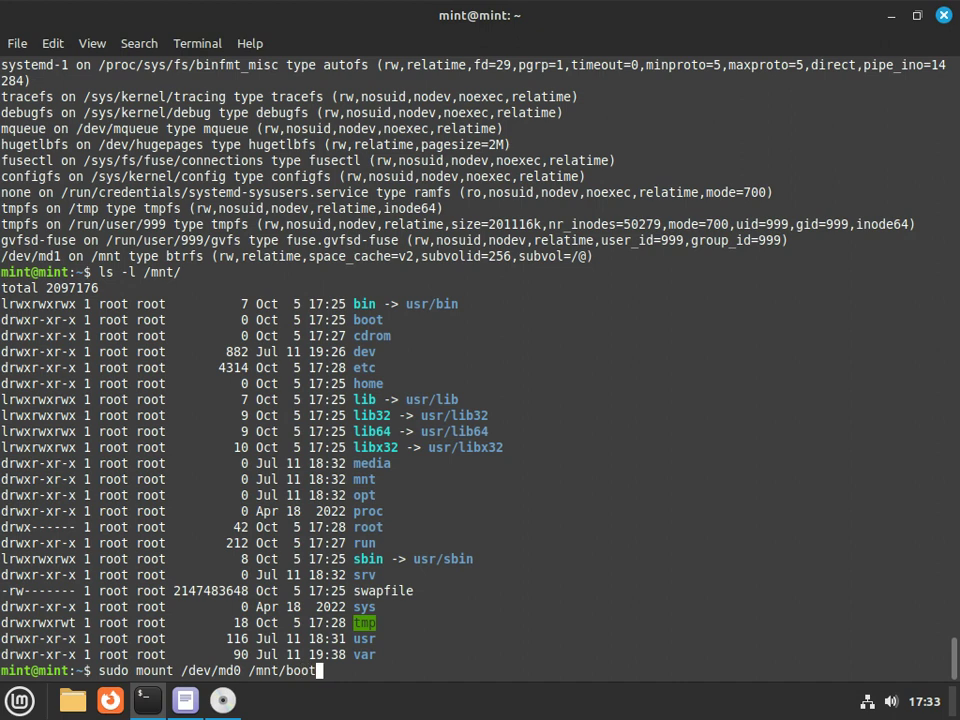
{"action": "key", "text": "Return"}
{"action": "left_click", "coordinate": [222, 700]}
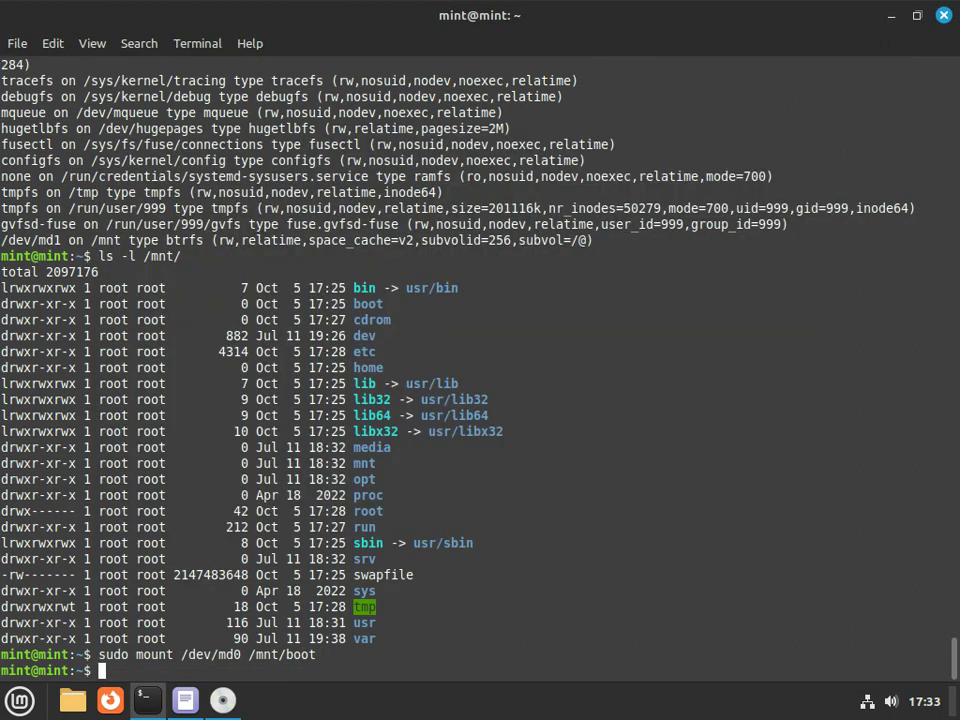
{"action": "mouse_move", "coordinate": [222, 700]}
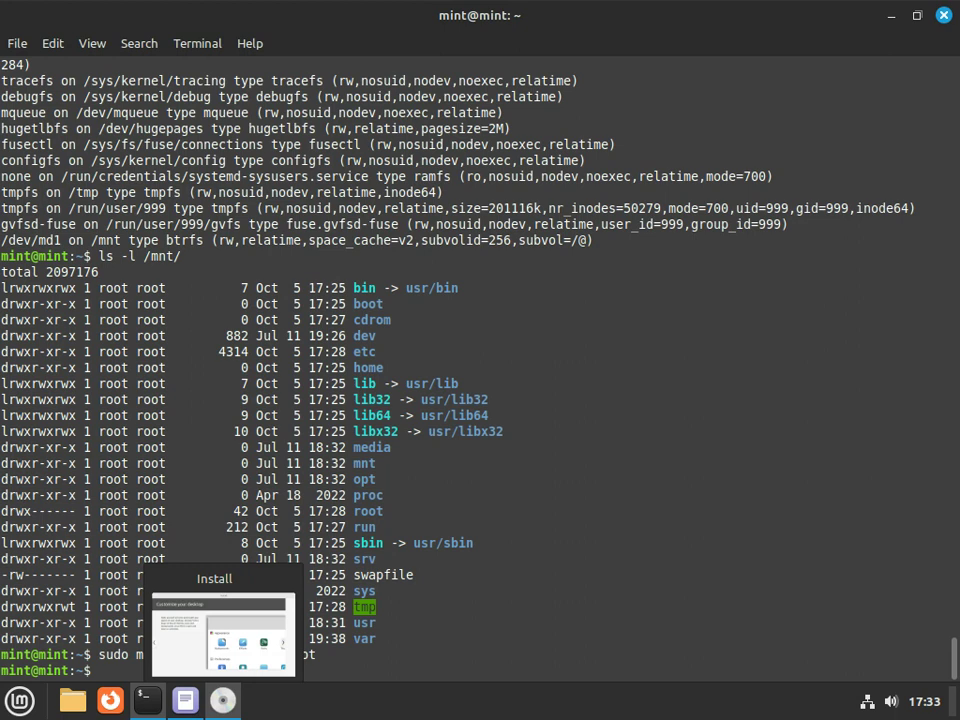
Recursively bind-mount /dev onto /mnt/dev with mount --rbind
{"action": "type", "text": "sudo m"}
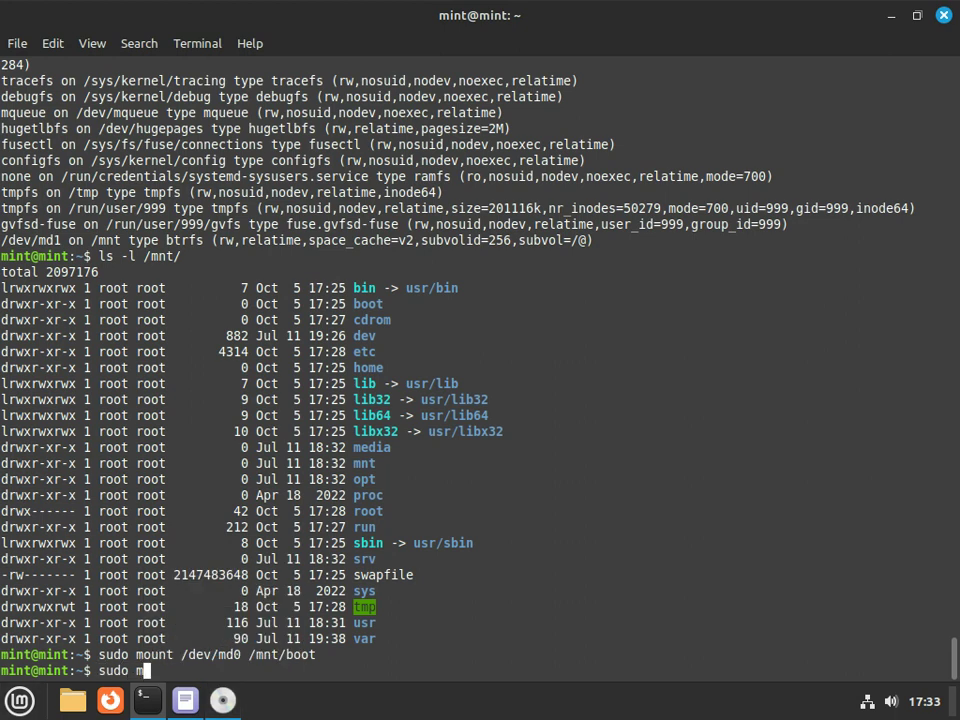
{"action": "type", "text": "ount --bind"}
{"action": "key", "text": "Left"}
{"action": "key", "text": "Left"}
{"action": "key", "text": "Left"}
{"action": "key", "text": "Left"}
{"action": "type", "text": "r"}
{"action": "key", "text": "End"}
{"action": "type", "text": "/dev /mnt/dev"}
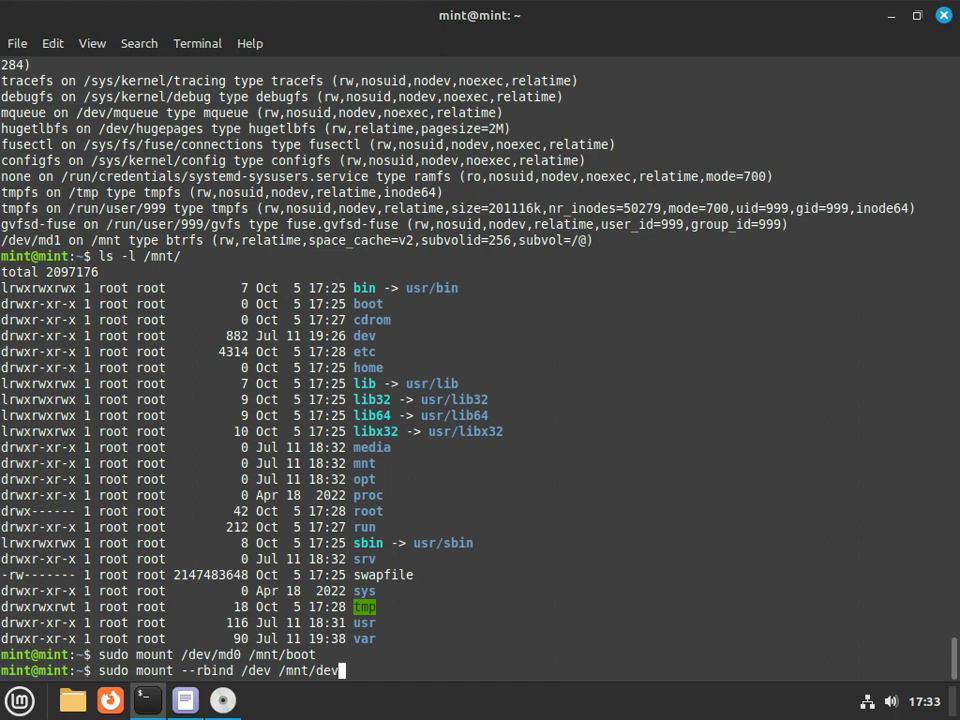
{"action": "key", "text": "Return"}
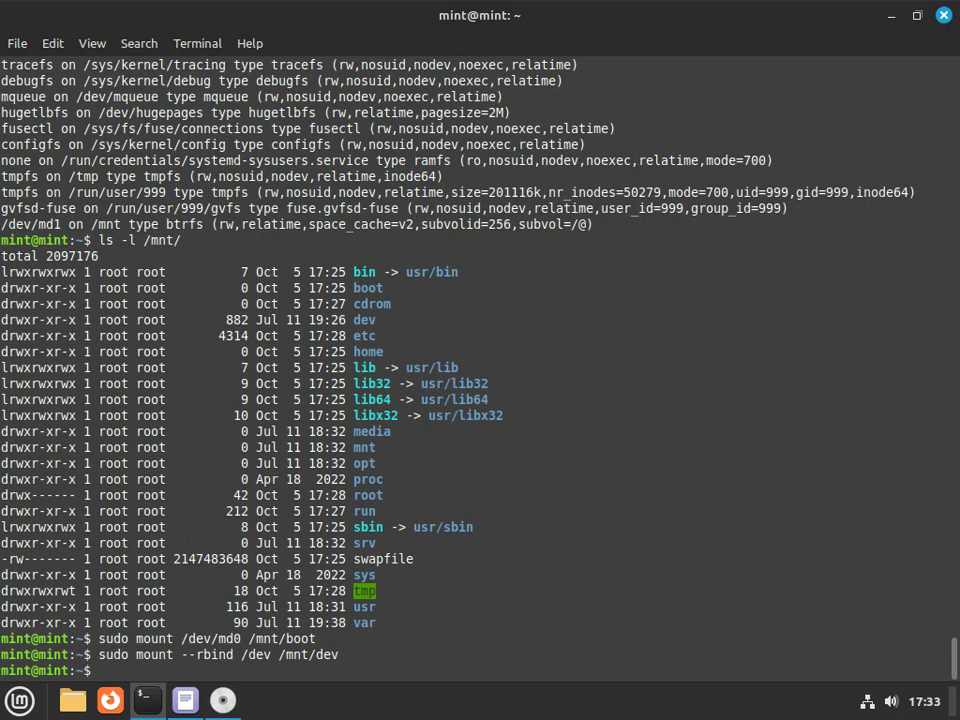
Recursively bind-mount /proc onto /mnt/proc
{"action": "key", "text": "Up"}
{"action": "key", "text": "Left"}
{"action": "key", "text": "Left"}
{"action": "key", "text": "Left"}
{"action": "key", "text": "Left"}
{"action": "key", "text": "Left"}
{"action": "key", "text": "Left"}
{"action": "key", "text": "Left"}
{"action": "key", "text": "Left"}
{"action": "key", "text": "Left"}
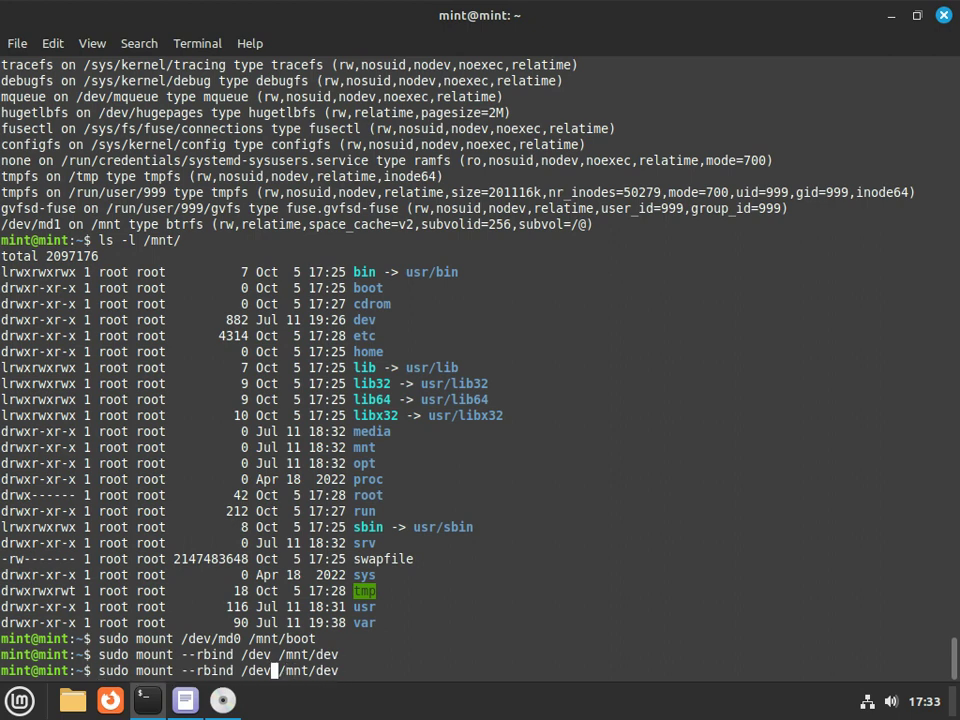
{"action": "key", "text": "BackSpace"}
{"action": "key", "text": "BackSpace"}
{"action": "key", "text": "BackSpace"}
{"action": "type", "text": "proc"}
{"action": "key", "text": "End"}
{"action": "key", "text": "BackSpace"}
{"action": "key", "text": "BackSpace"}
{"action": "key", "text": "BackSpace"}
{"action": "type", "text": "proc"}
{"action": "key", "text": "Return"}
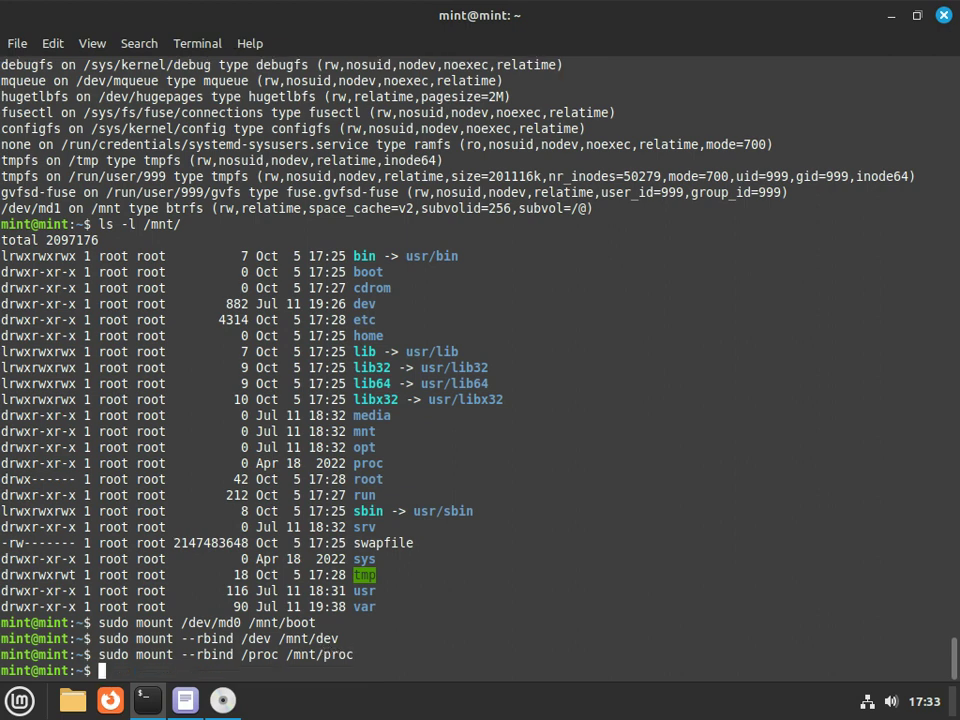
Recursively bind-mount /sys onto /mnt/sys
{"action": "key", "text": "Up"}
{"action": "key", "text": "Left"}
{"action": "key", "text": "Left"}
{"action": "key", "text": "Left"}
{"action": "key", "text": "Left"}
{"action": "key", "text": "Left"}
{"action": "key", "text": "Left"}
{"action": "key", "text": "Left"}
{"action": "key", "text": "Left"}
{"action": "key", "text": "Left"}
{"action": "key", "text": "Left"}
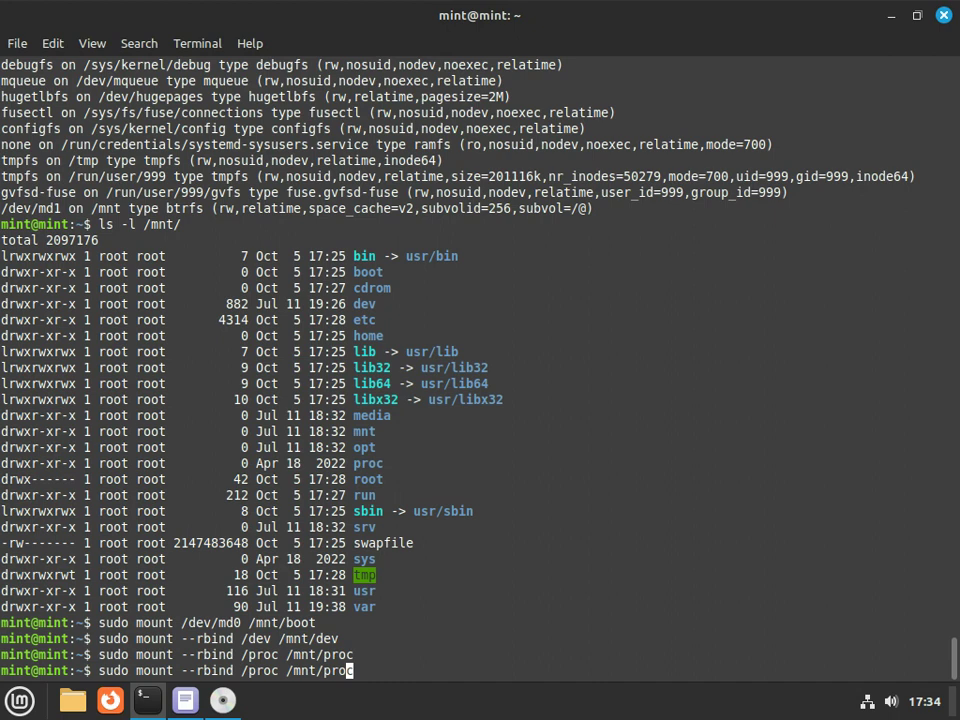
{"action": "key", "text": "BackSpace"}
{"action": "key", "text": "BackSpace"}
{"action": "key", "text": "BackSpace"}
{"action": "key", "text": "BackSpace"}
{"action": "type", "text": "sys"}
{"action": "key", "text": "End"}
{"action": "key", "text": "BackSpace"}
{"action": "key", "text": "BackSpace"}
{"action": "key", "text": "BackSpace"}
{"action": "key", "text": "BackSpace"}
{"action": "type", "text": "sys"}
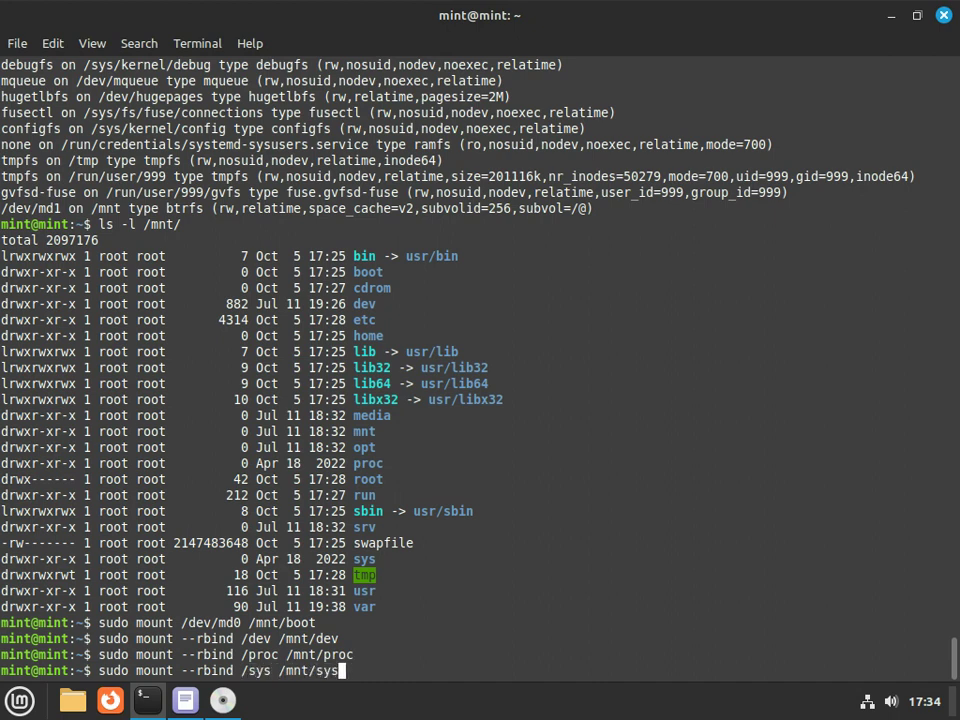
{"action": "key", "text": "Return"}
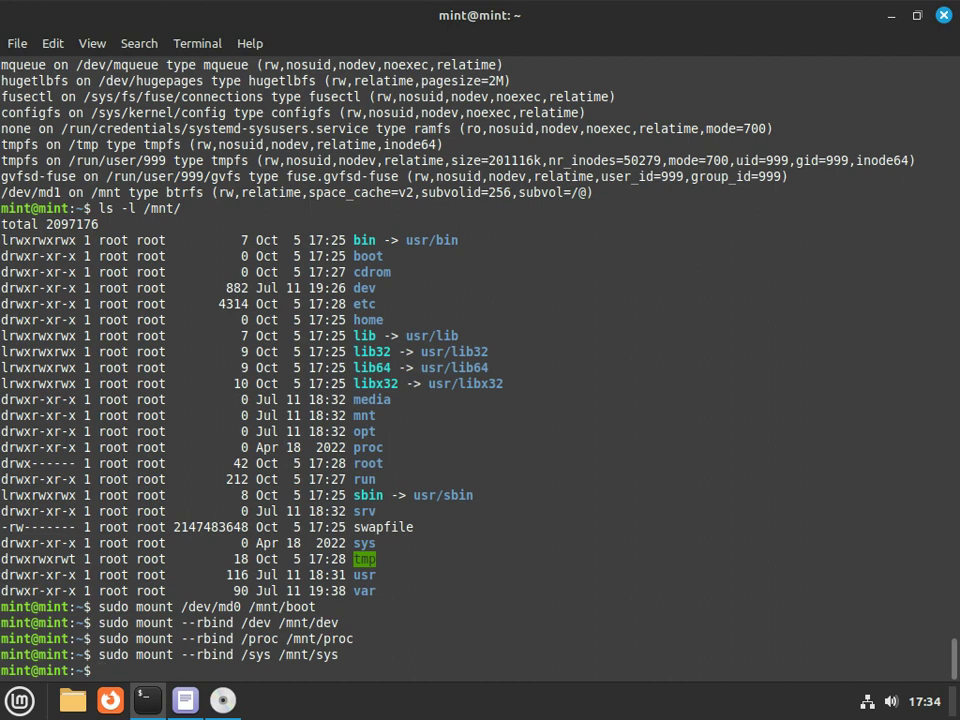
{"action": "type", "text": "sudo chroot "}
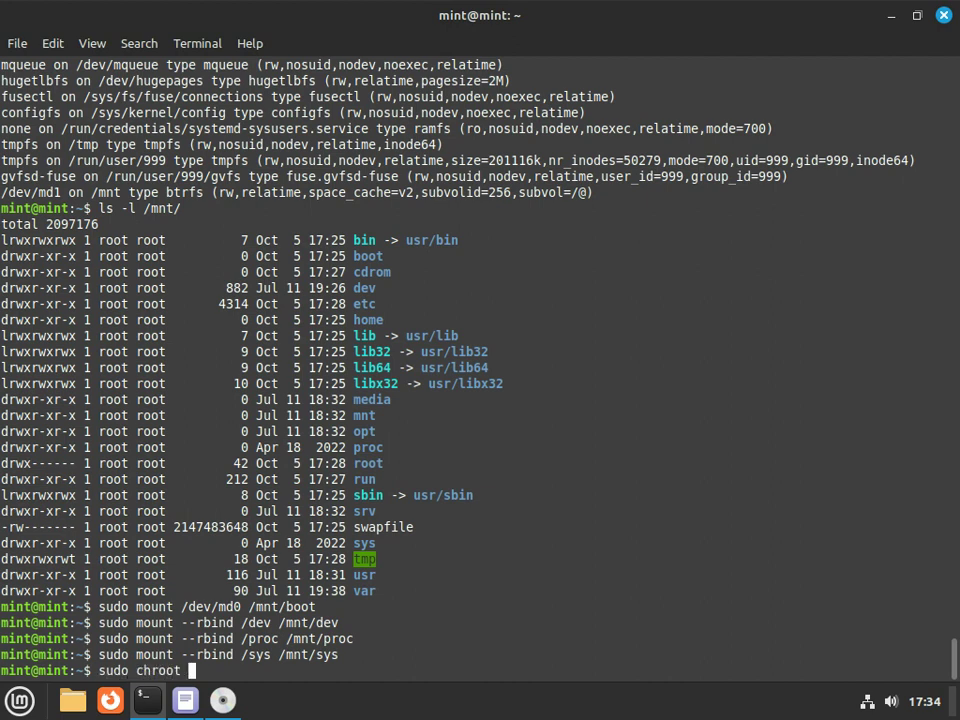
{"action": "type", "text": "/mnt /bin/bash"}
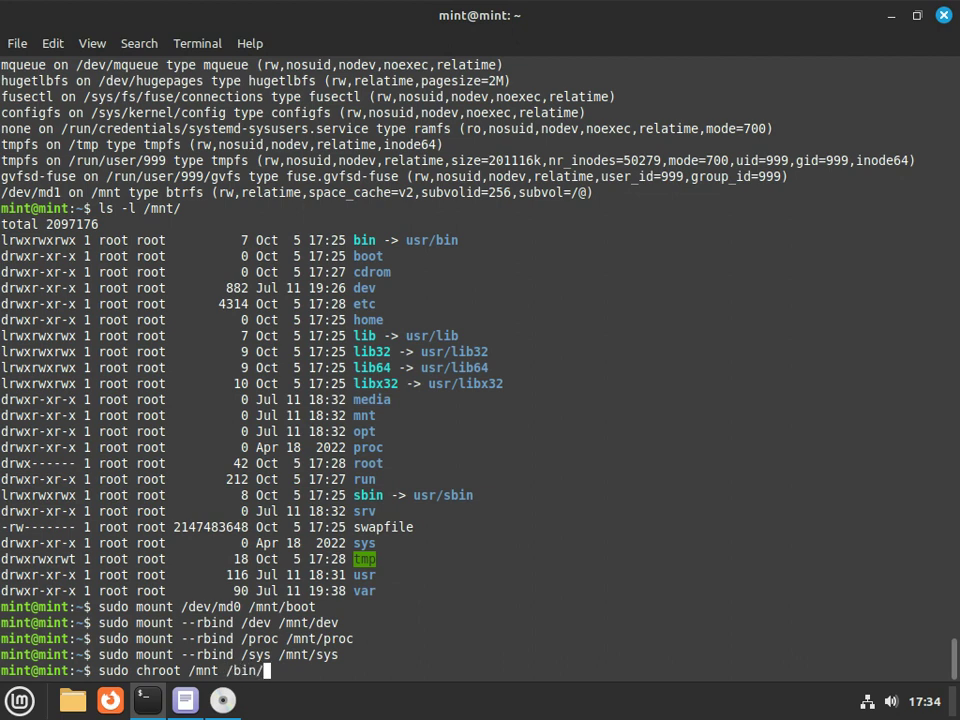
Chroot into /mnt as root, check ip addr, and run apt update, which cannot resolve hosts
{"action": "key", "text": "Return"}
{"action": "type", "text": "cd"}
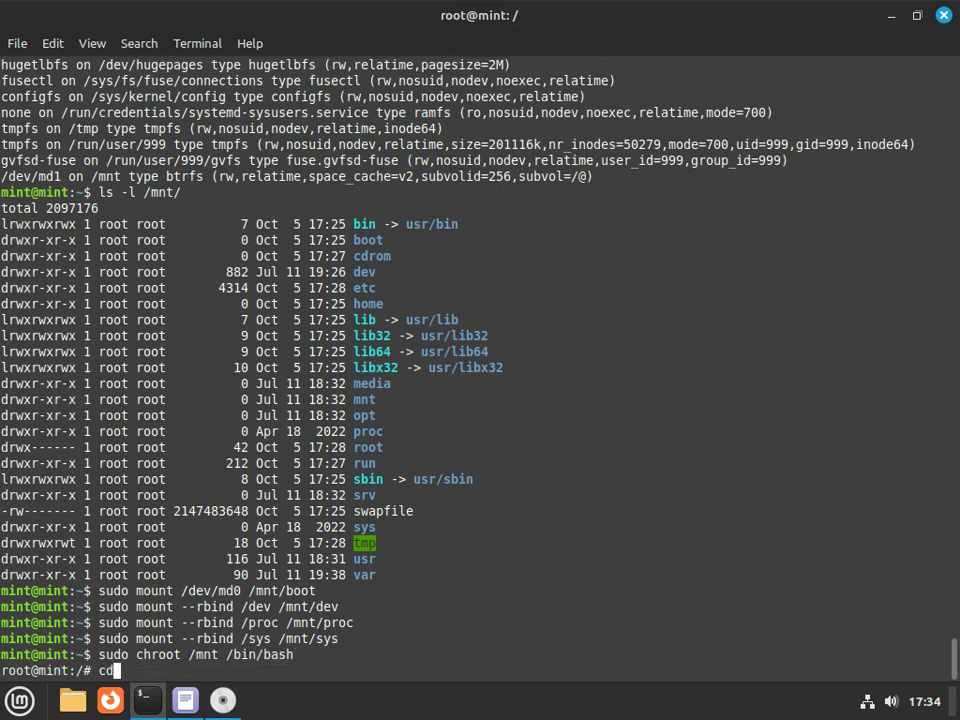
{"action": "key", "text": "Return"}
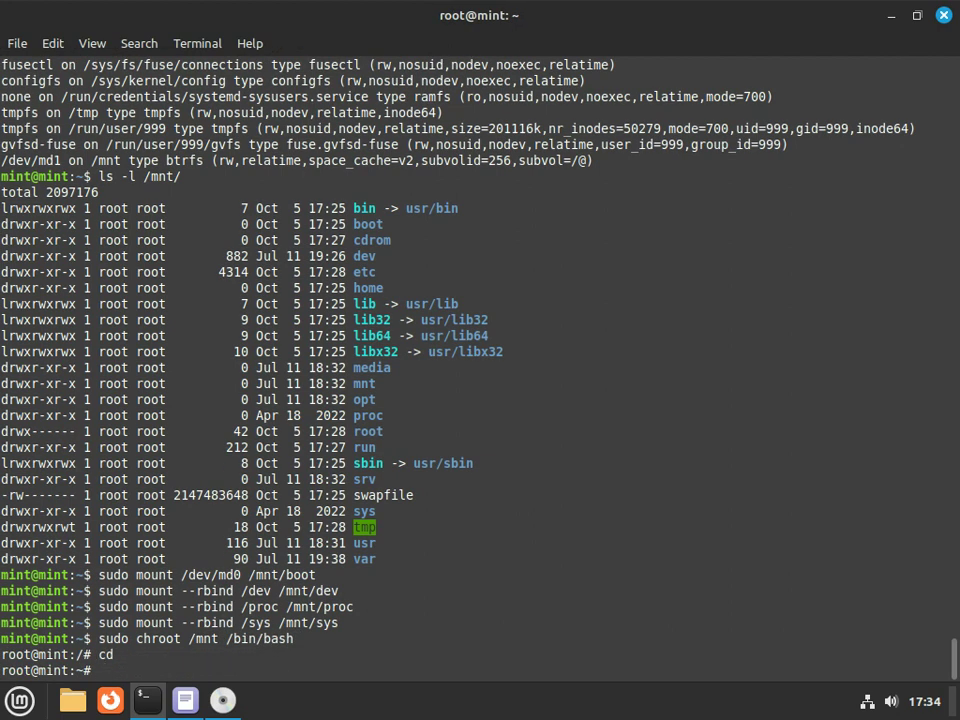
{"action": "type", "text": "ip addr"}
{"action": "key", "text": "Return"}
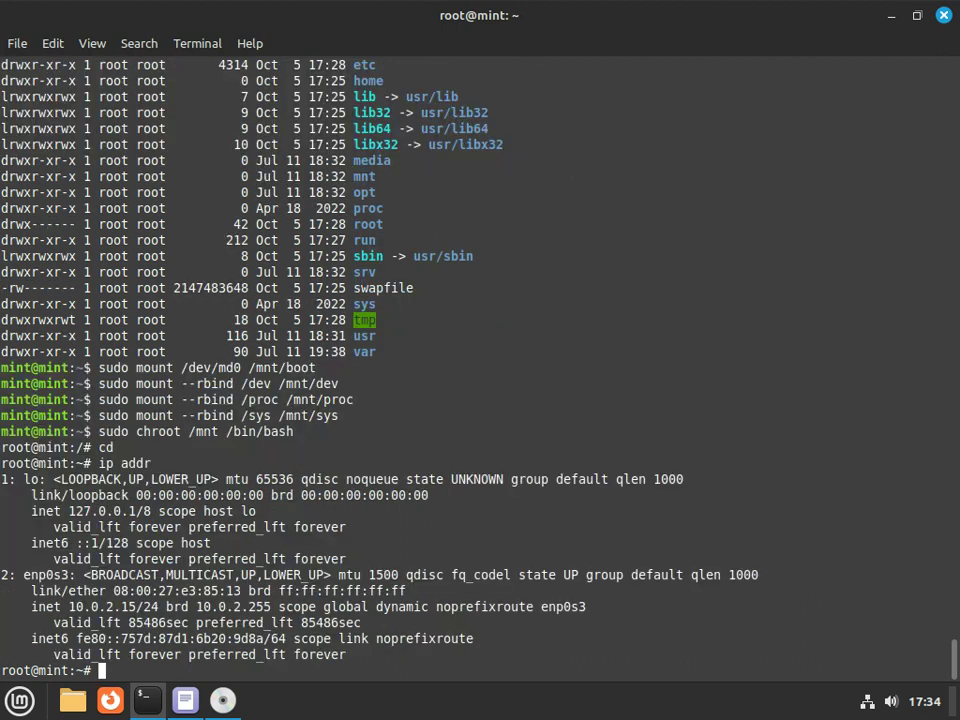
{"action": "type", "text": "sudo apt update"}
{"action": "key", "text": "Return"}
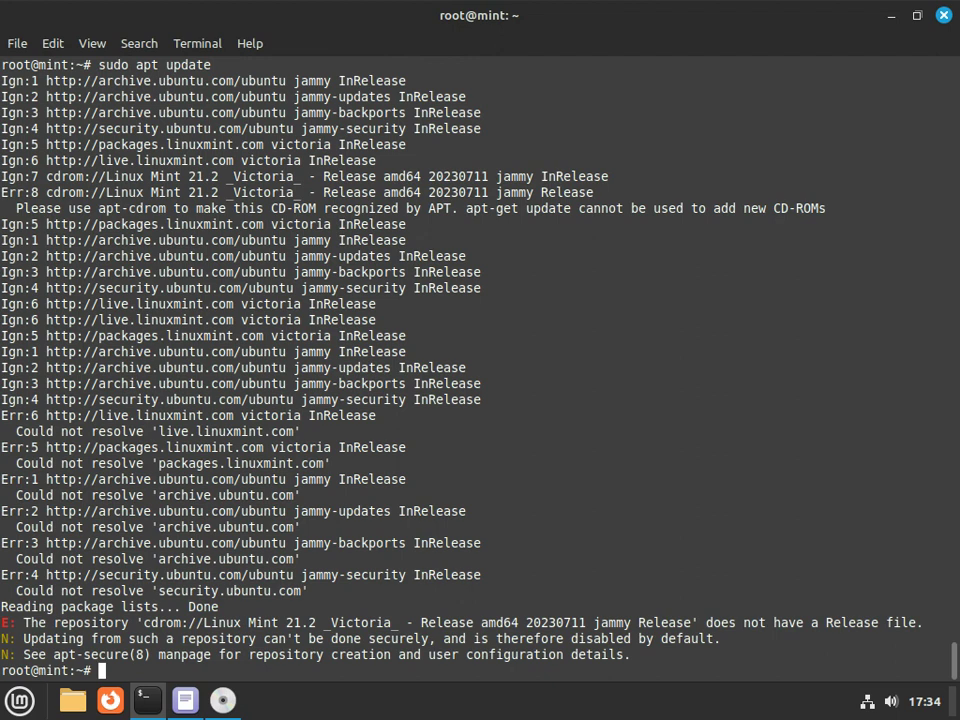
Try sudoedit on /etc/resolv.conf, then delete the symlinked file with rm -f
{"action": "type", "text": "sudoedit /etc/resolv.conf"}
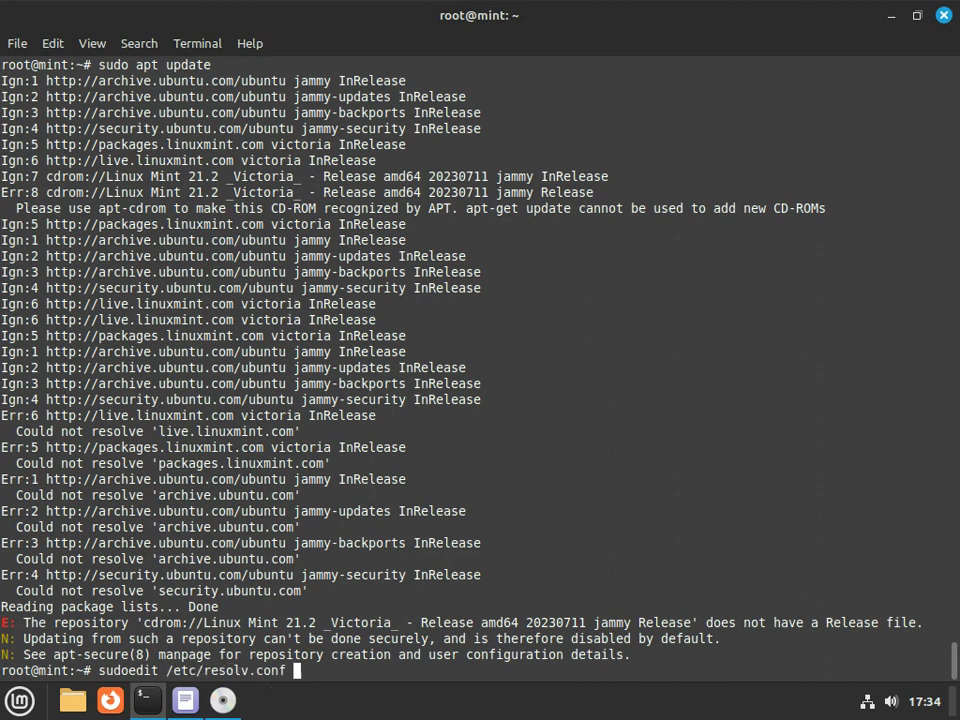
{"action": "key", "text": "Return"}
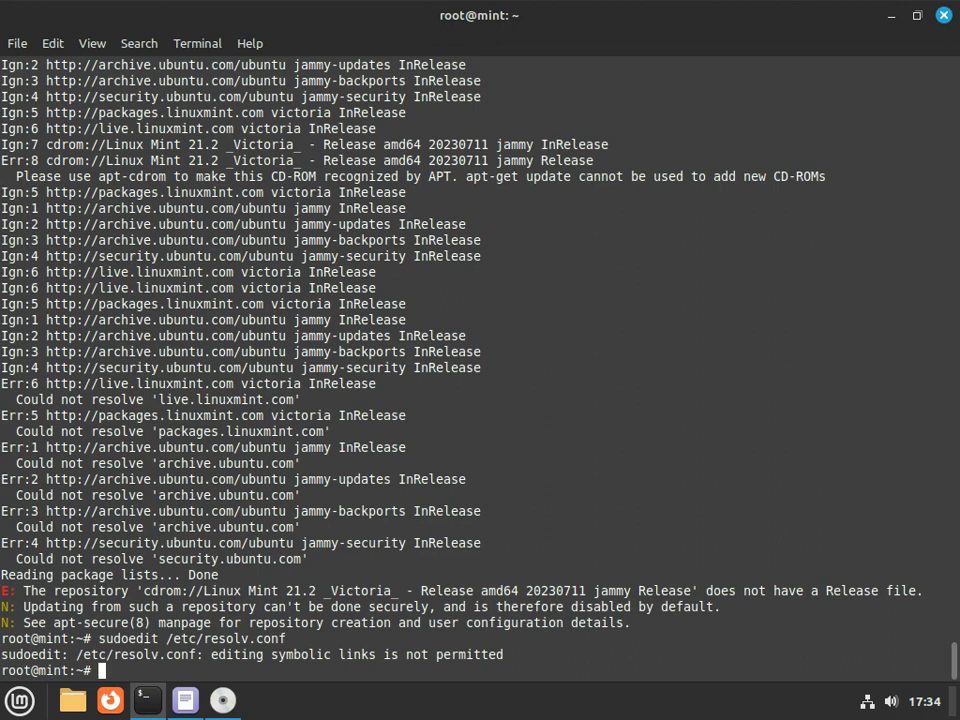
{"action": "type", "text": "nano"}
{"action": "key", "text": "BackSpace"}
{"action": "key", "text": "BackSpace"}
{"action": "key", "text": "BackSpace"}
{"action": "key", "text": "BackSpace"}
{"action": "type", "text": "rm -f /etc/resolv.conf"}
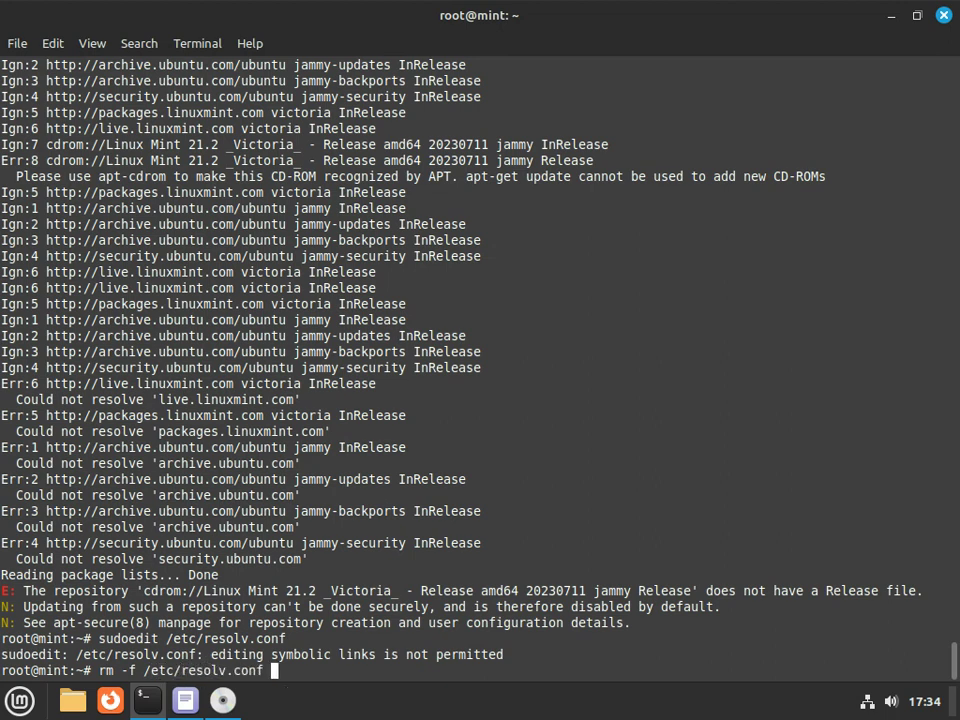
{"action": "key", "text": "Return"}
Create a new /etc/resolv.conf in nano containing 'nameserver 8.8.8.8' and save it
{"action": "type", "text": "nano -w /etc/resolv.conf"}
{"action": "key", "text": "Return"}
{"action": "type", "text": "nameserver "}
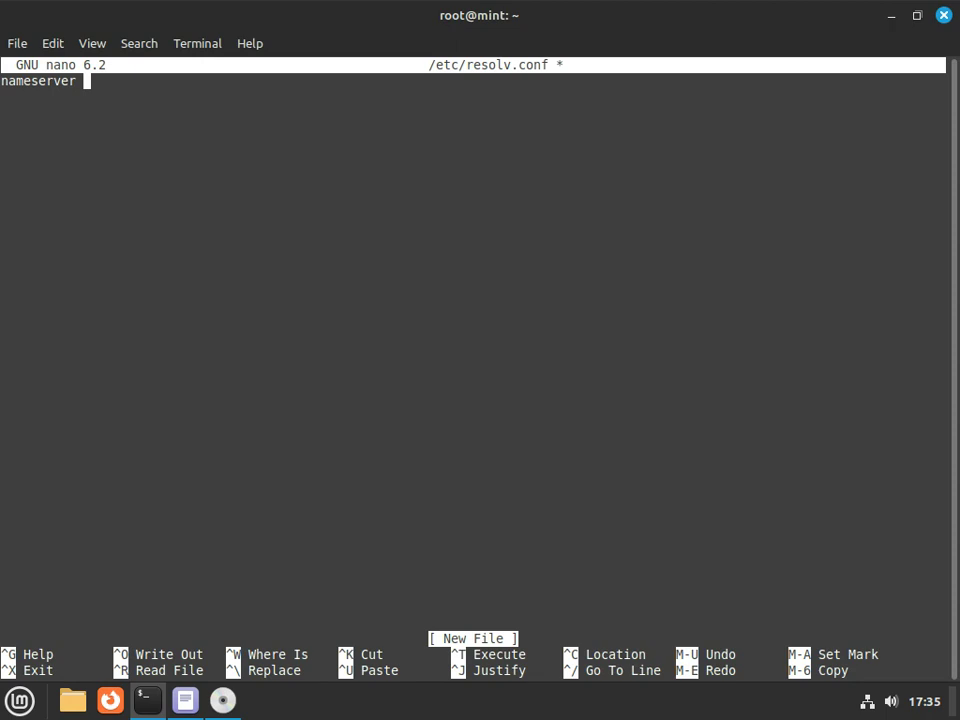
{"action": "type", "text": "8.8.8.8"}
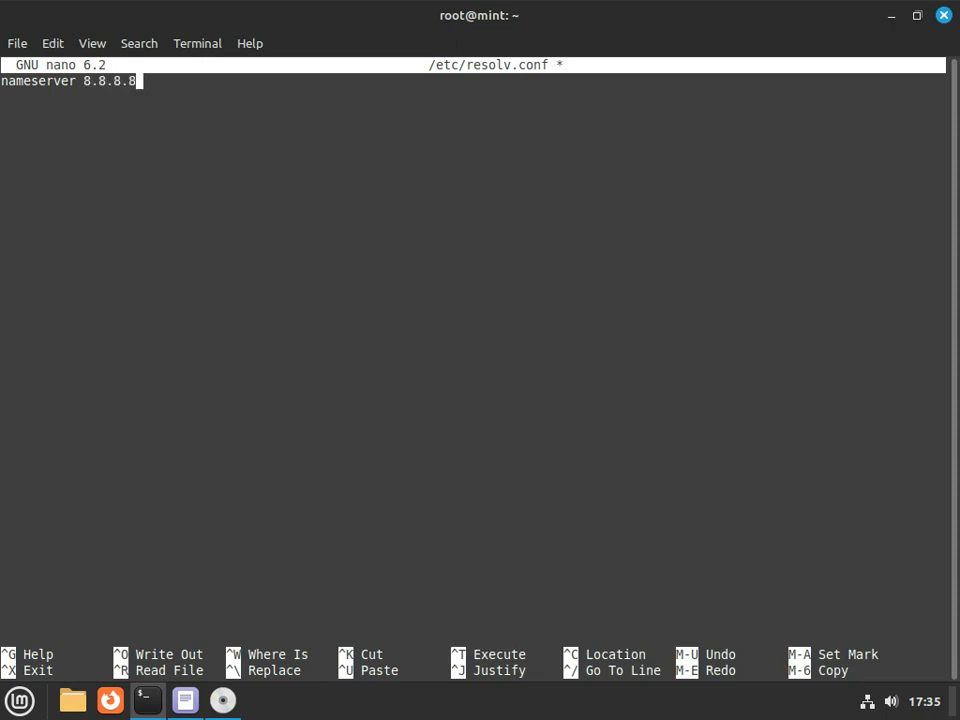
{"action": "key", "text": "ctrl+x"}
{"action": "key", "text": "y"}
{"action": "key", "text": "Return"}
Rerun sudo apt update, now refreshing the package lists successfully
{"action": "key", "text": "Up"}
{"action": "key", "text": "Up"}
{"action": "key", "text": "Up"}
{"action": "key", "text": "Up"}
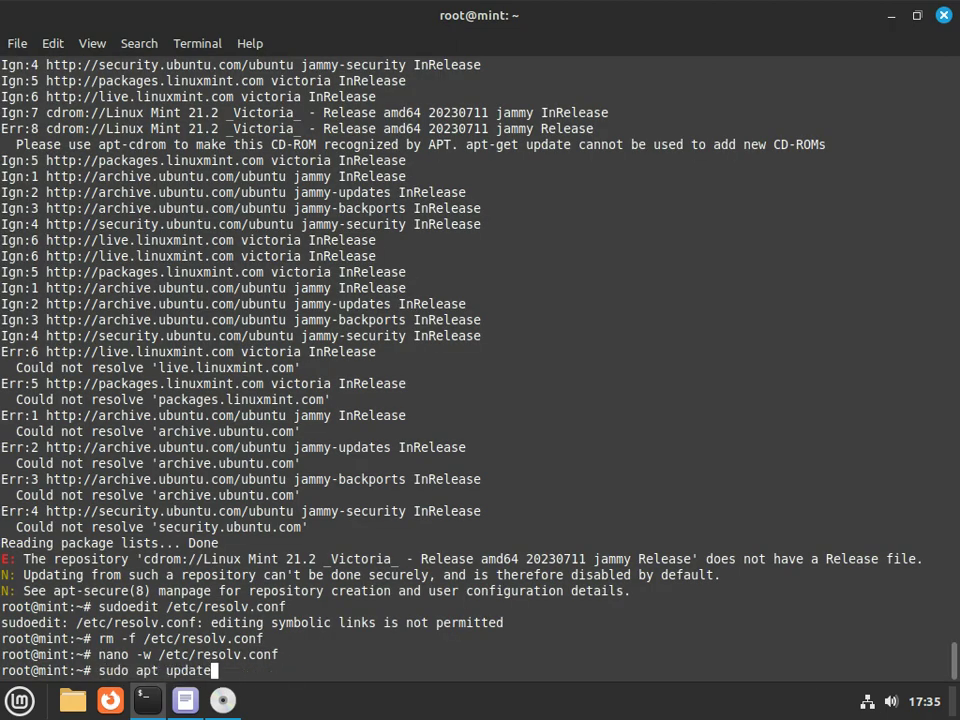
{"action": "key", "text": "Return"}
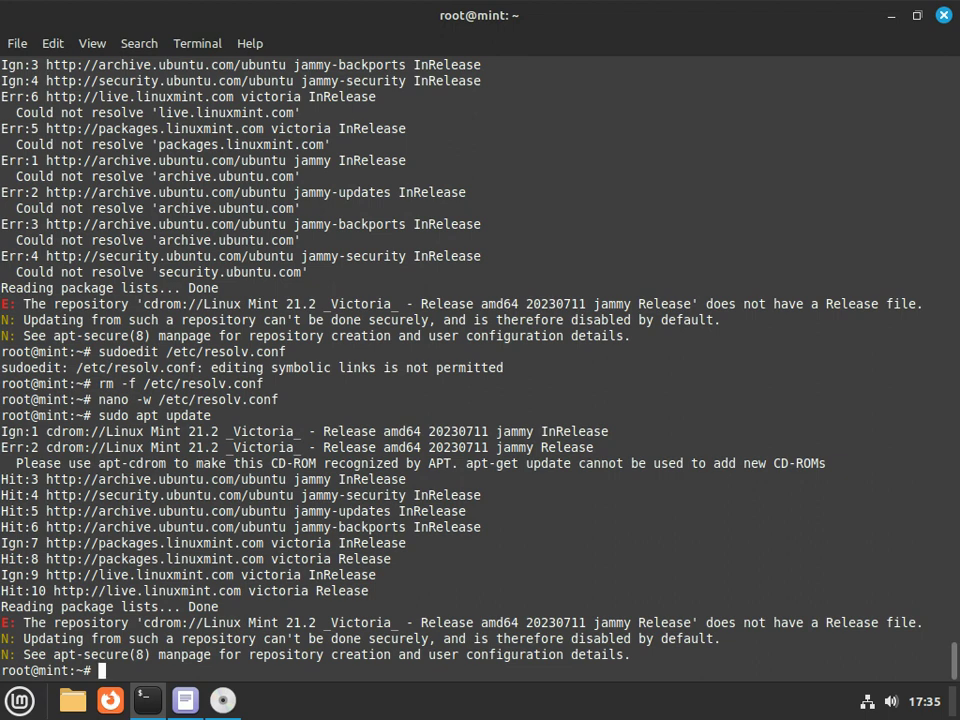
{"action": "type", "text": "sudo apt install -y mdadm"}
Install mdadm with apt, then view /etc/fstab with its btrfs /, /home, ext4 /boot and swapfile entries
{"action": "key", "text": "Return"}
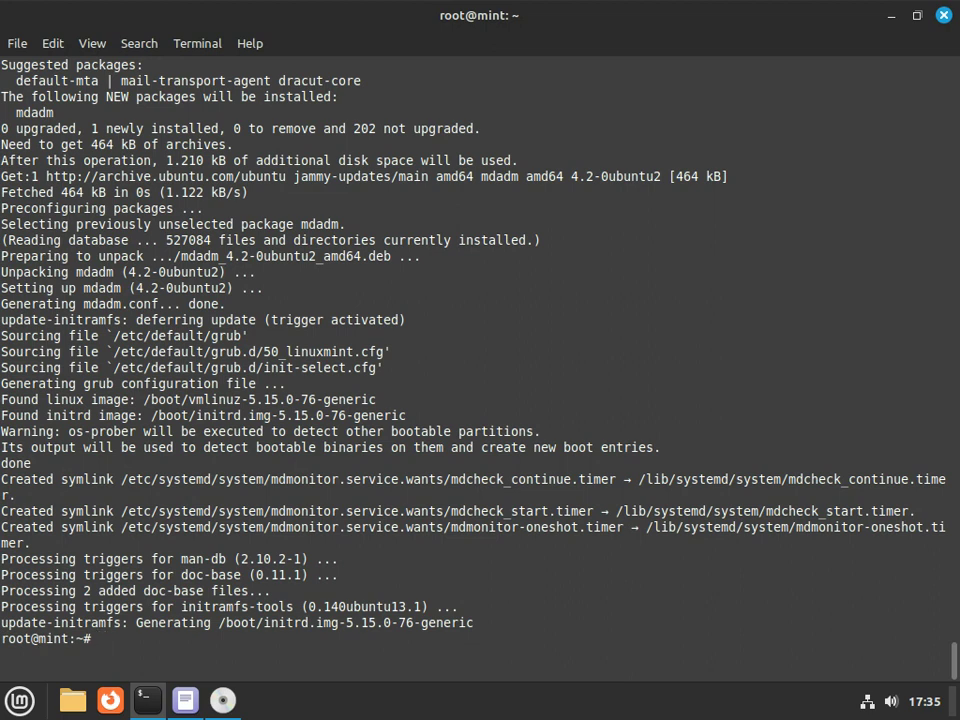
{"action": "type", "text": "sudo"}
{"action": "key", "text": "BackSpace"}
{"action": "key", "text": "BackSpace"}
{"action": "key", "text": "BackSpace"}
{"action": "key", "text": "BackSpace"}
{"action": "type", "text": "less /etc/fstab"}
{"action": "key", "text": "Return"}
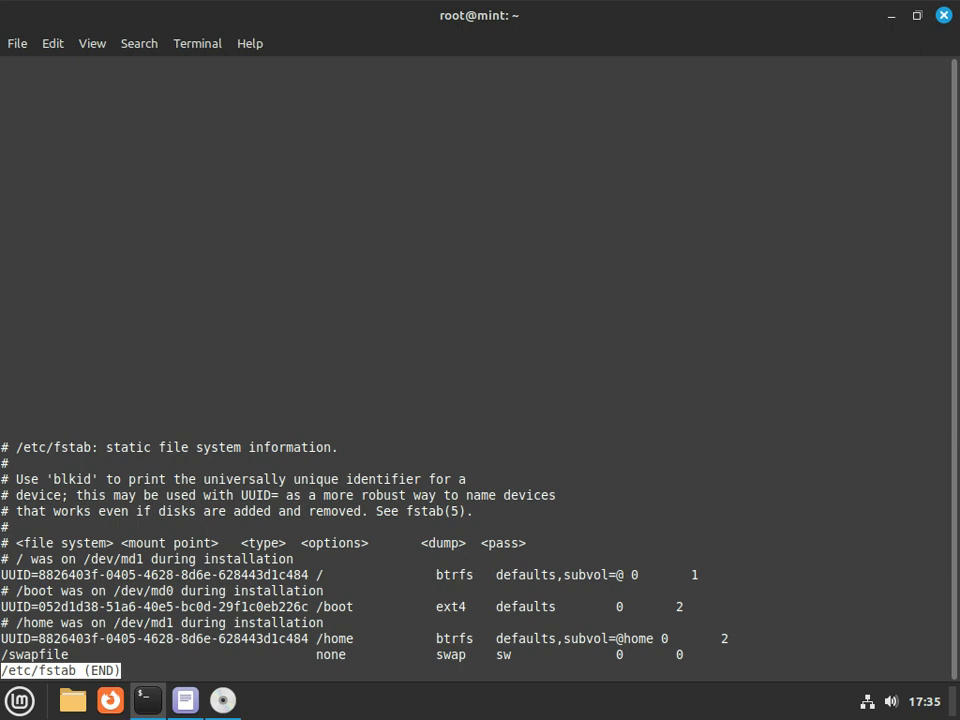
Quit the fstab view and install GRUB onto /dev/sda
{"action": "key", "text": "q"}
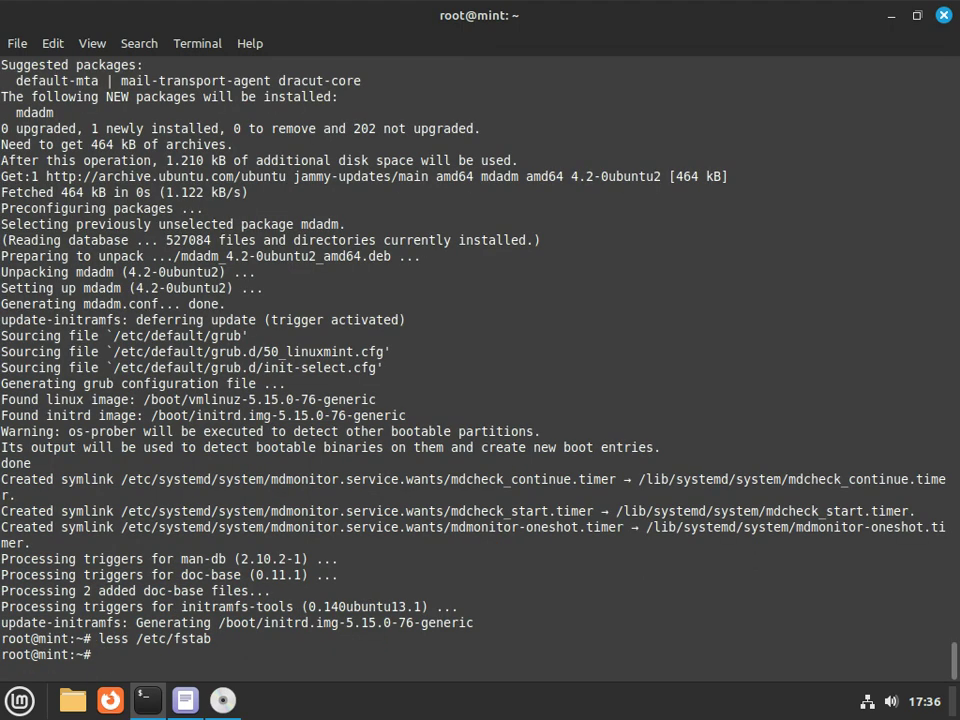
{"action": "type", "text": "grub-install /dev/"}
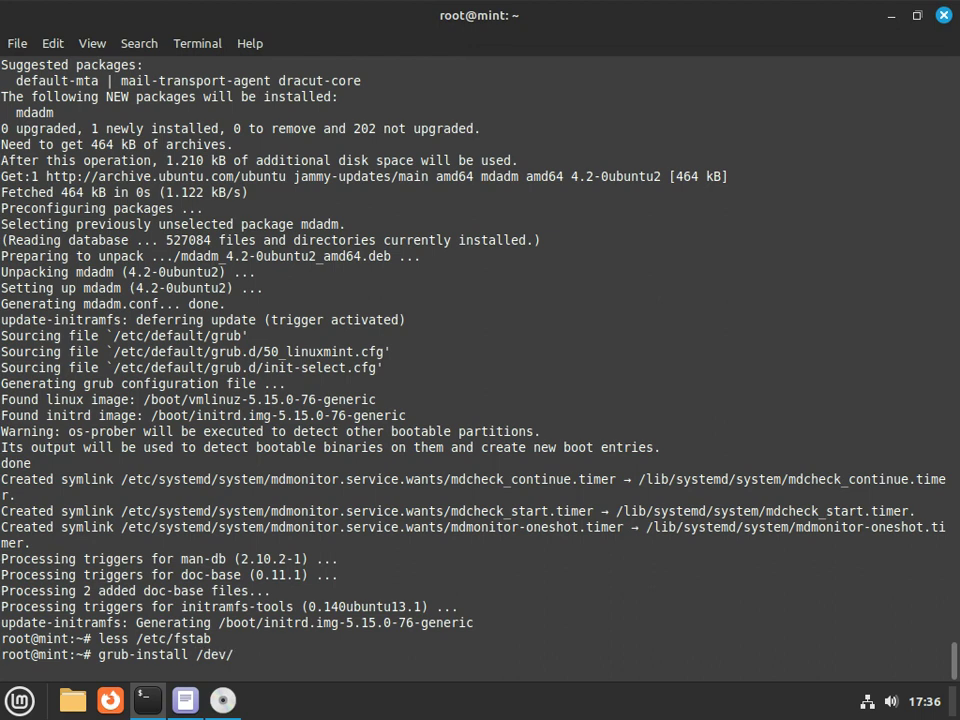
{"action": "type", "text": "sda"}
{"action": "key", "text": "Return"}
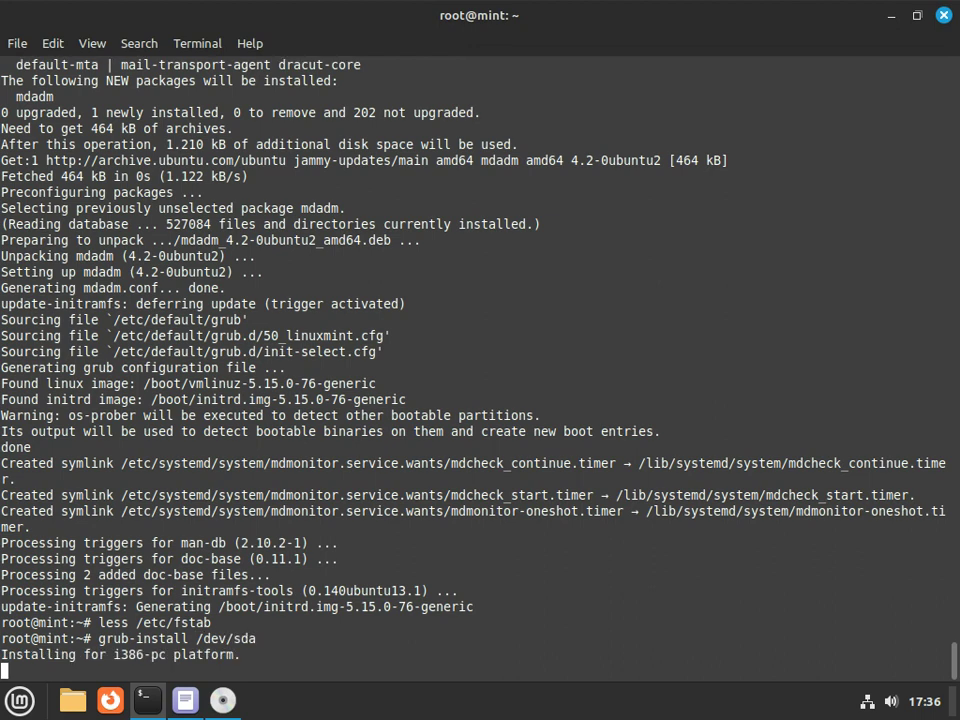
Install GRUB onto /dev/sdb as well
{"action": "key", "text": "Up"}
{"action": "key", "text": "BackSpace"}
{"action": "type", "text": "b-install /dev/sdb"}
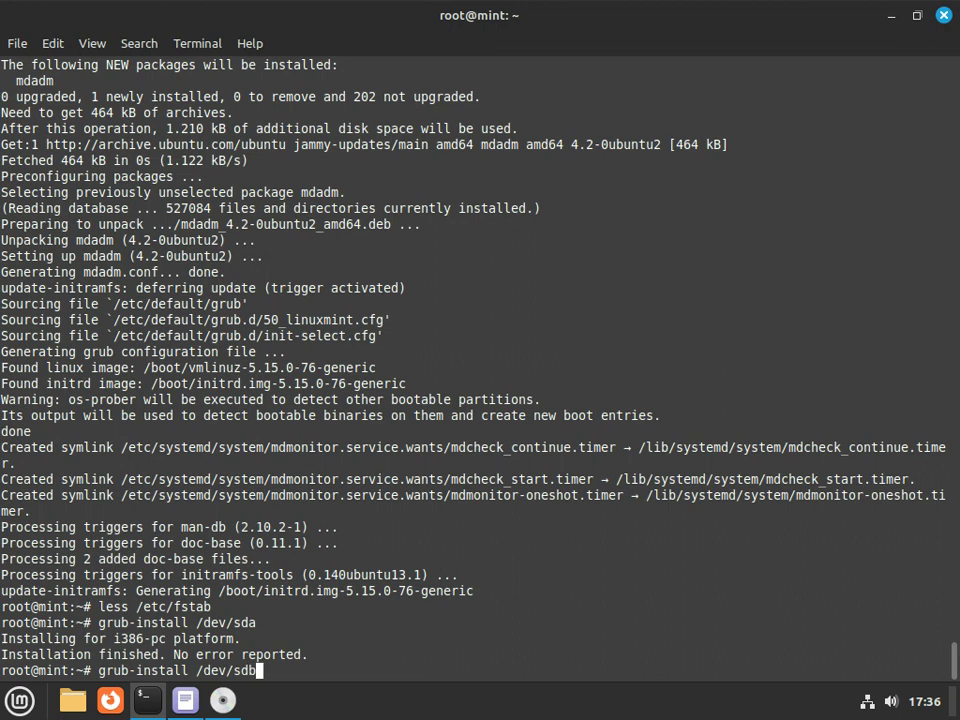
{"action": "key", "text": "Return"}
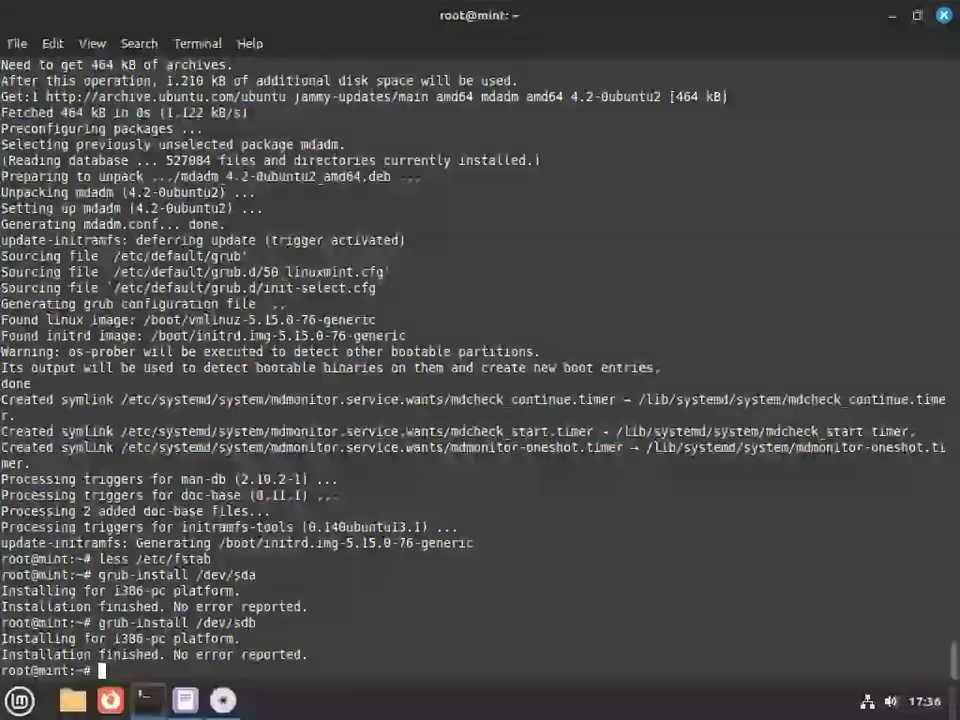
Exit the chroot shell, return to the terminal, and restart with sudo reboot
{"action": "type", "text": "exit"}
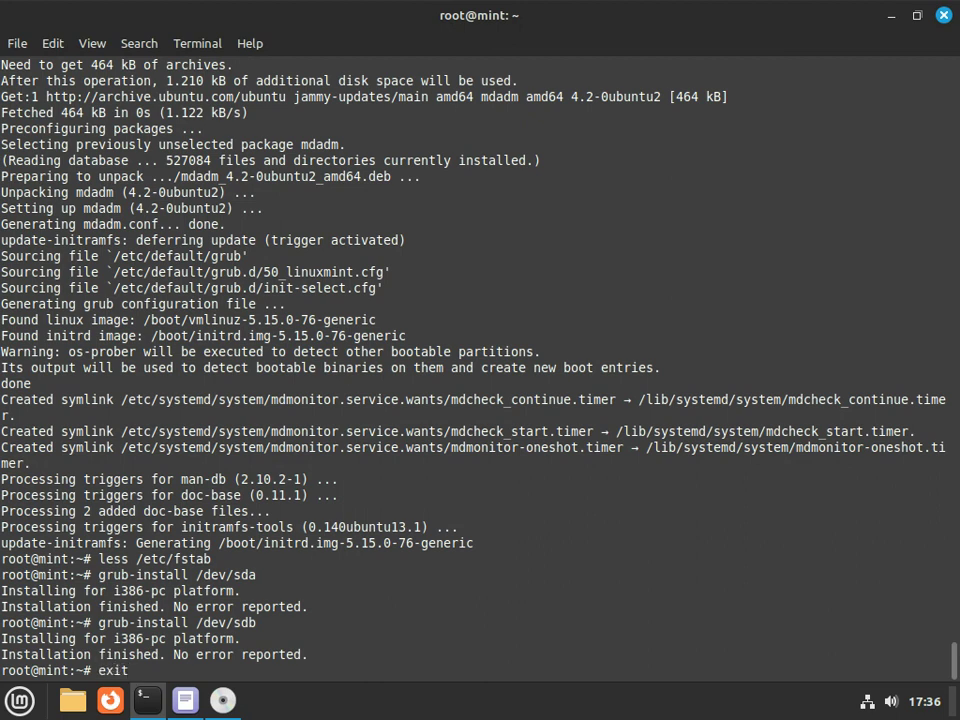
{"action": "key", "text": "Return"}
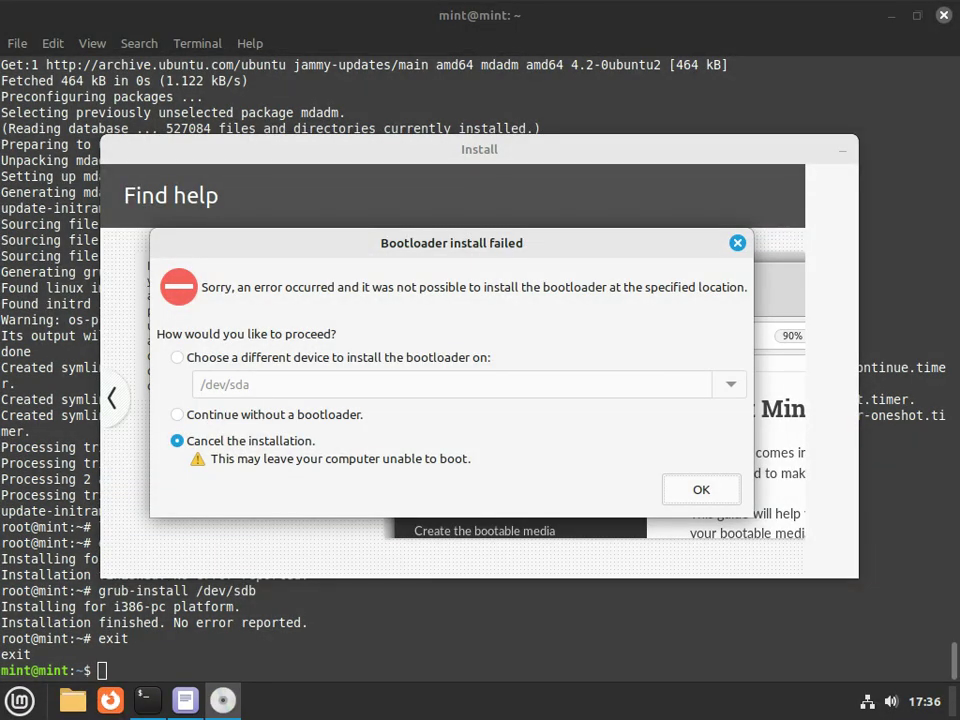
{"action": "key", "text": "alt+Tab"}
{"action": "type", "text": "sudo reboot"}
{"action": "key", "text": "Return"}
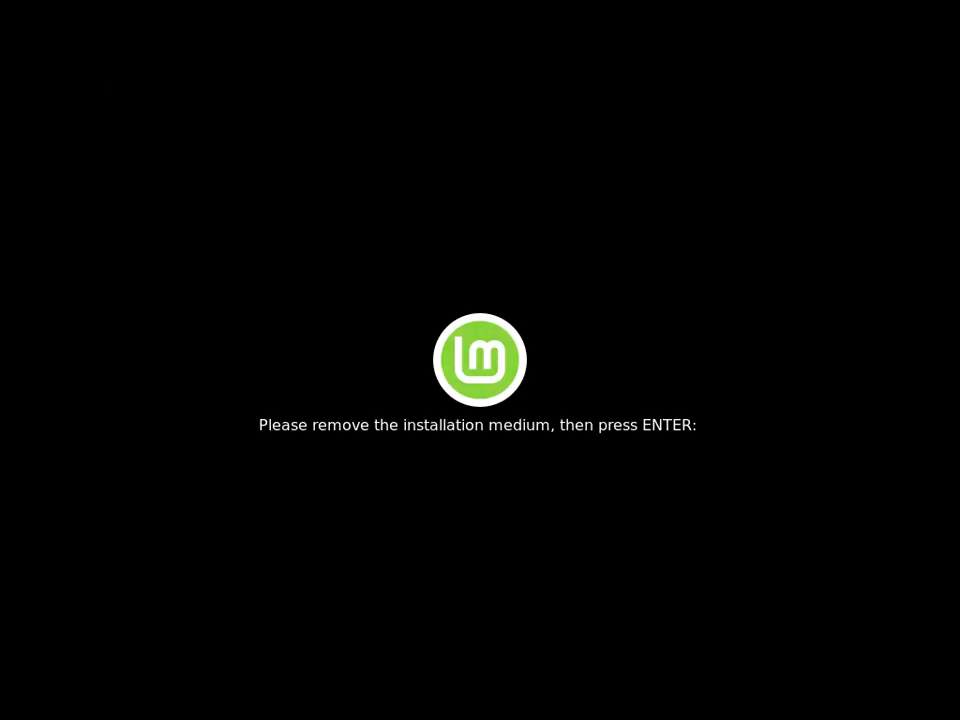
Continue past the remove-medium prompt and log in with the account password
{"action": "key", "text": "Return"}
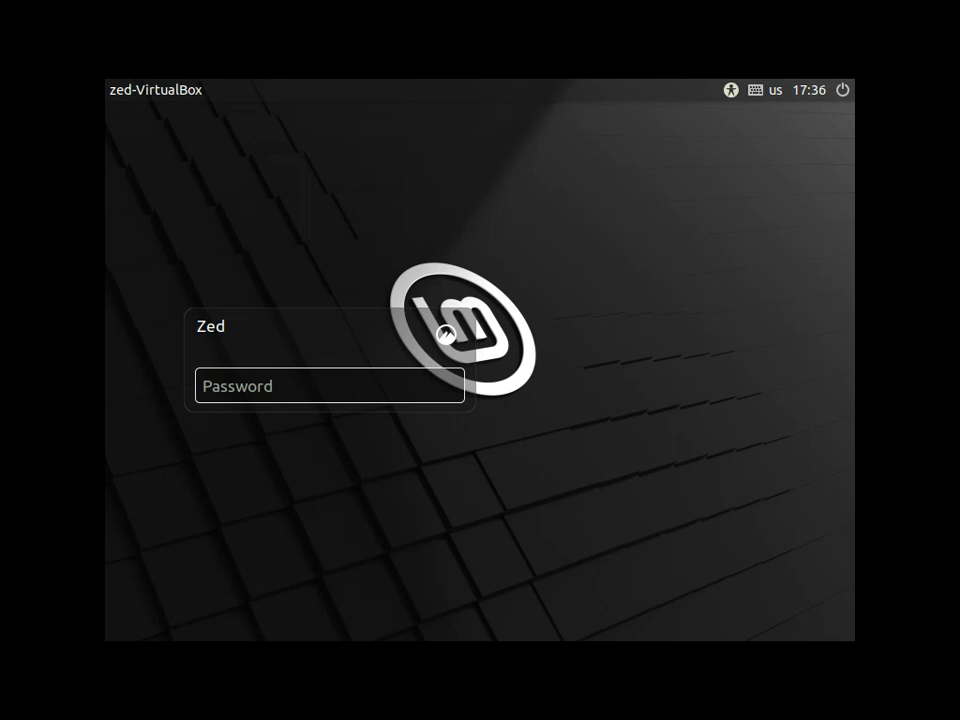
{"action": "type", "text": "1234"}
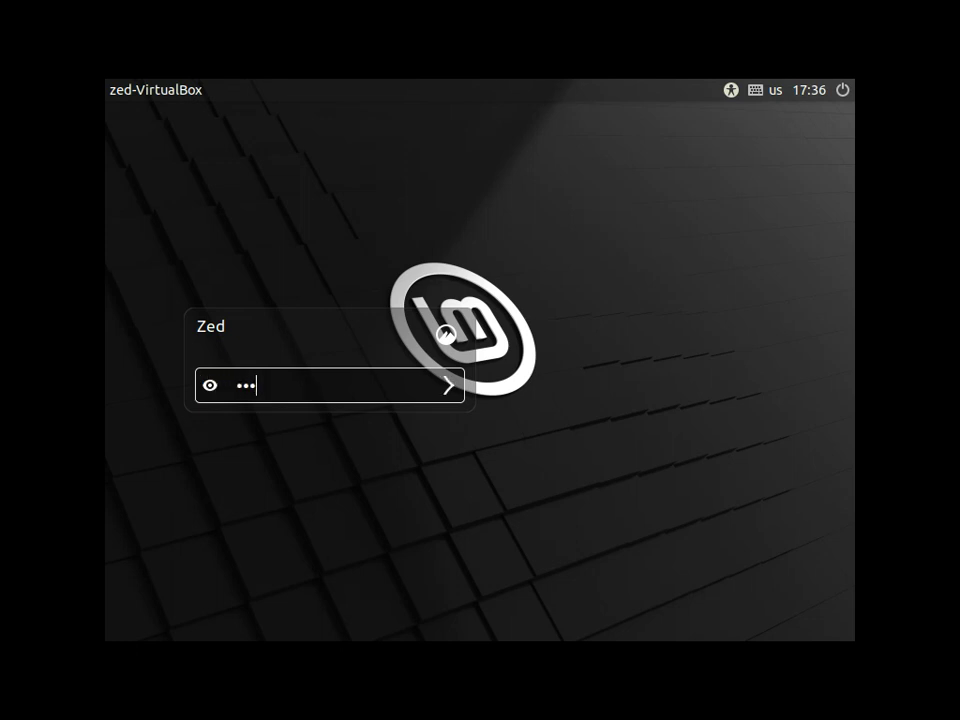
{"action": "key", "text": "Return"}
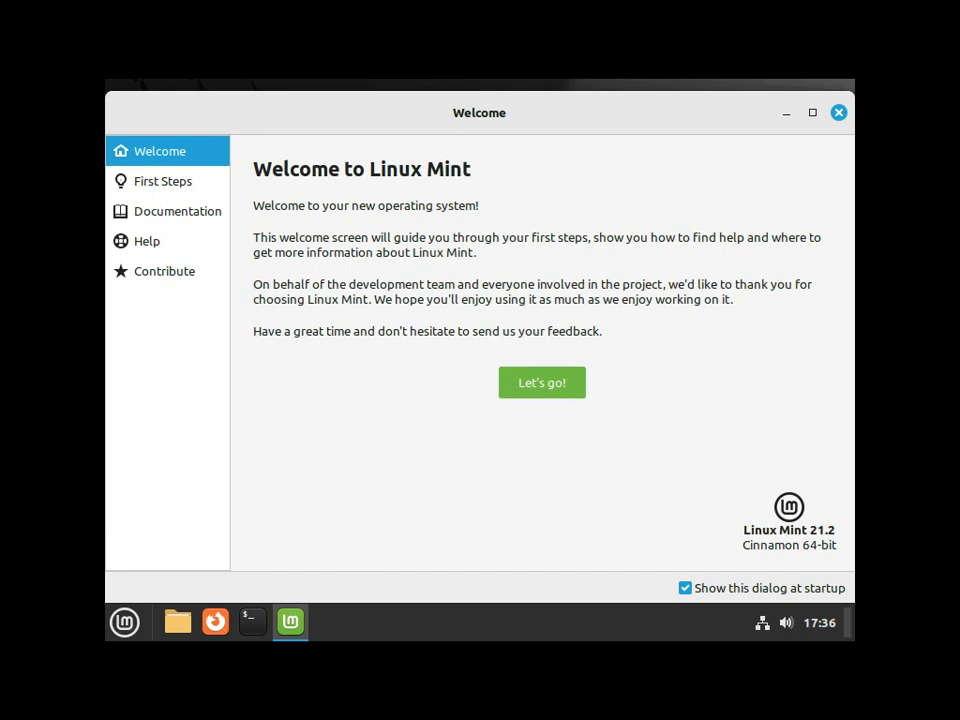
Browse the Welcome guide's First Steps, Documentation and Contribute sections, close it, and open a terminal
{"action": "left_click", "coordinate": [163, 181]}
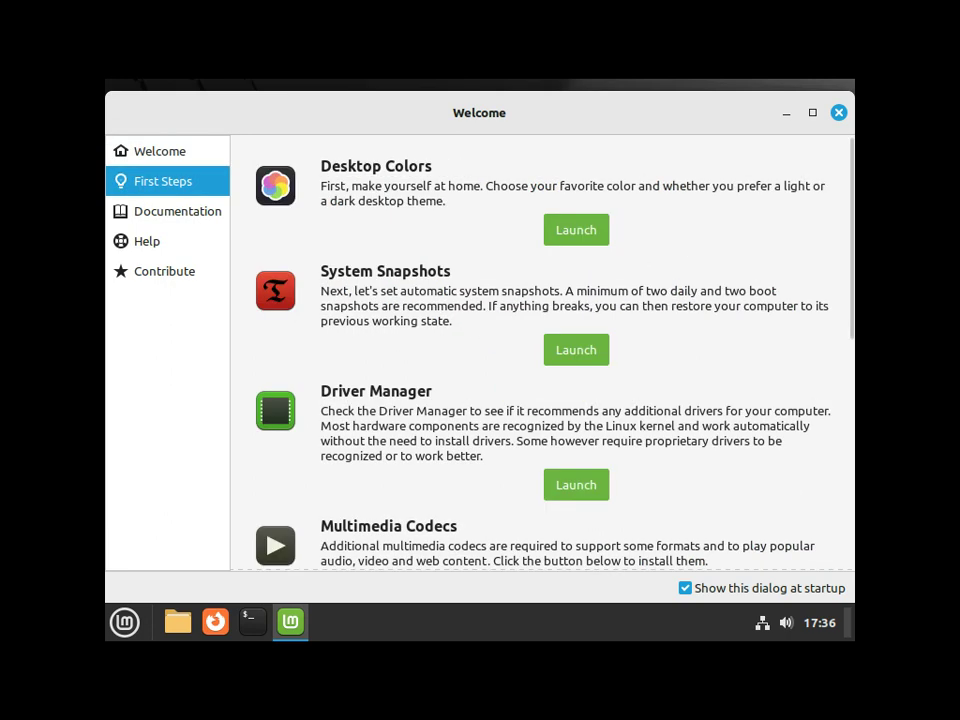
{"action": "scroll", "coordinate": [542, 350], "scroll_direction": "down", "scroll_amount": 6}
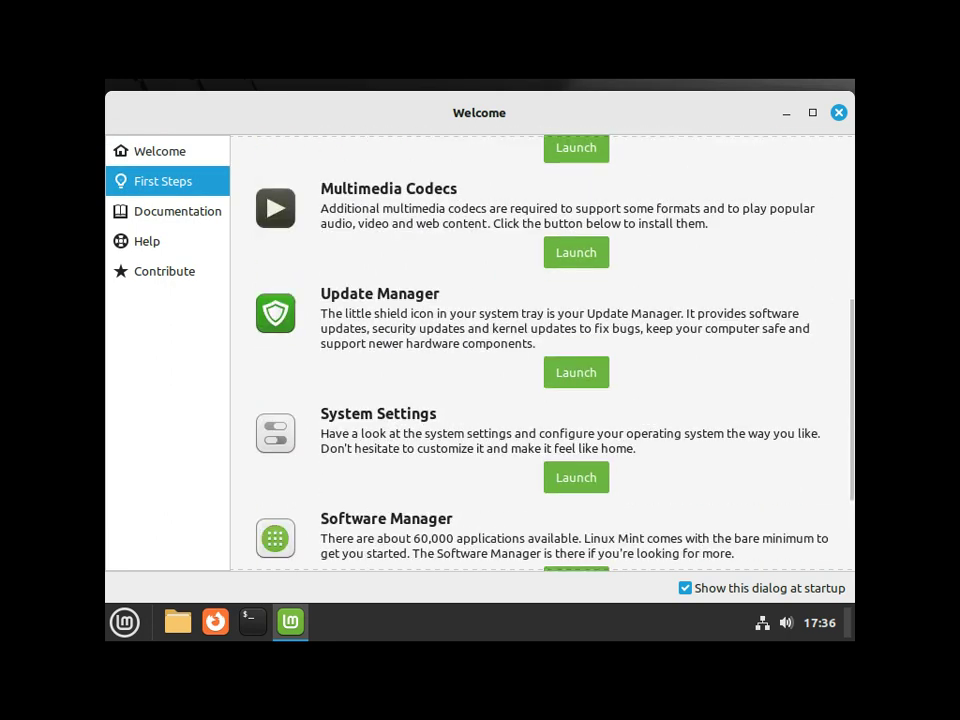
{"action": "scroll", "coordinate": [542, 350], "scroll_direction": "down", "scroll_amount": 3}
{"action": "left_click", "coordinate": [178, 211]}
{"action": "left_click", "coordinate": [165, 271]}
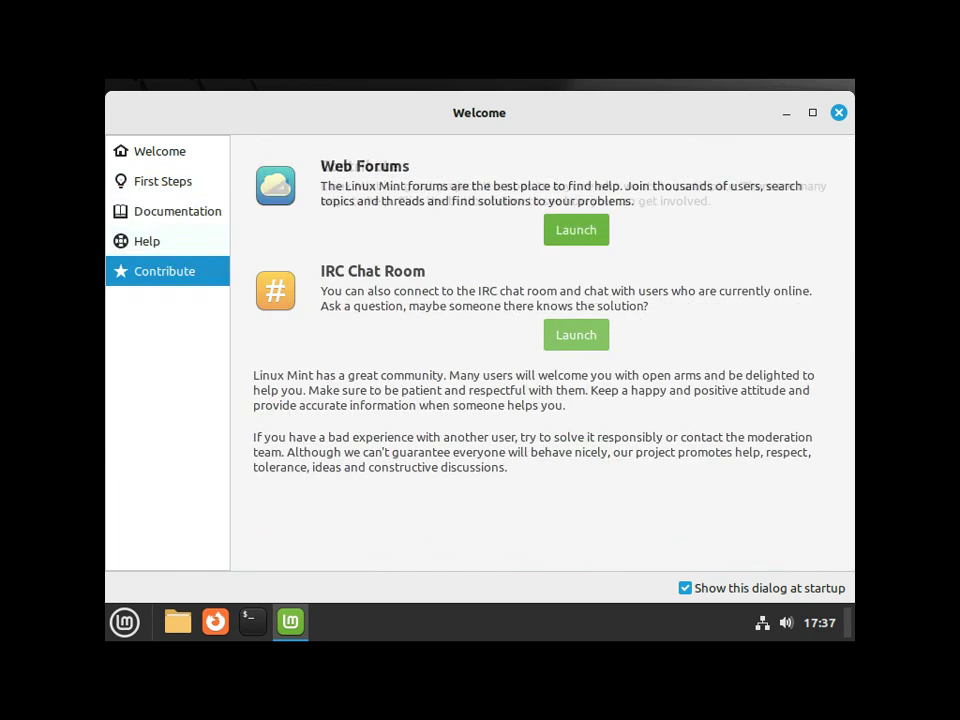
{"action": "key", "text": "alt+F4"}
{"action": "left_click", "coordinate": [253, 622]}
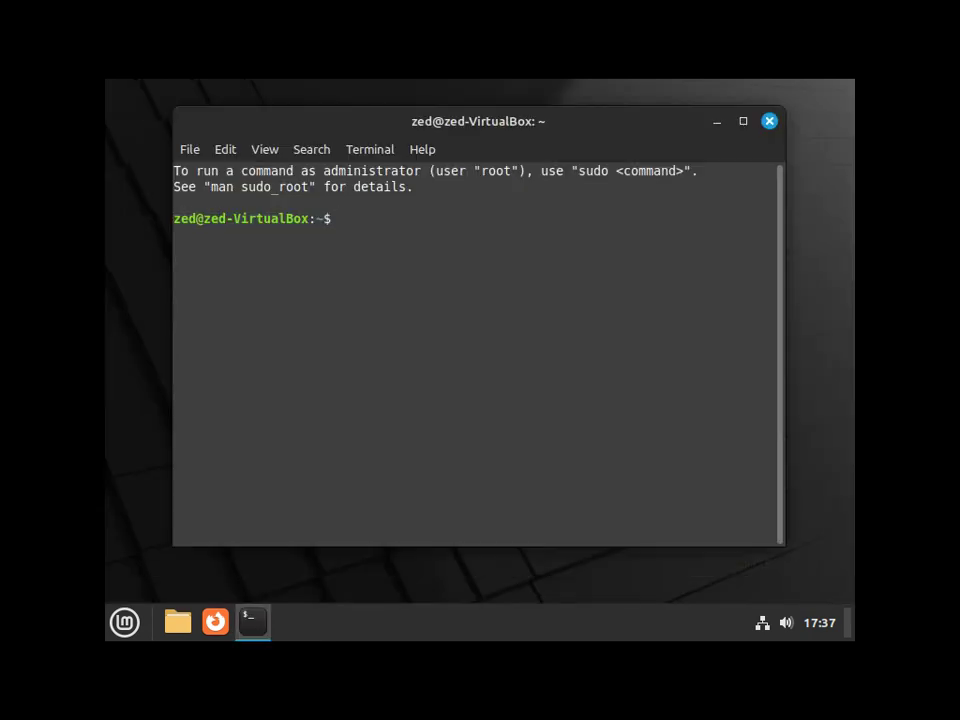
List mounts and verify md0 is on /boot and md1 is the root filesystem
{"action": "type", "text": "mount"}
{"action": "key", "text": "Return"}
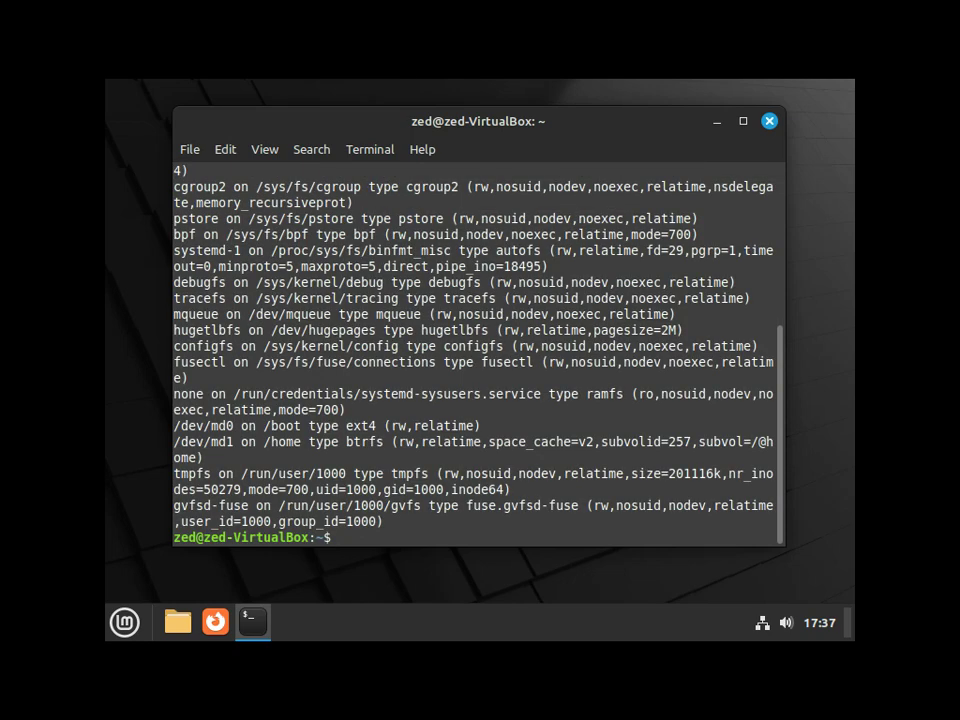
{"action": "key", "text": "super+Up"}
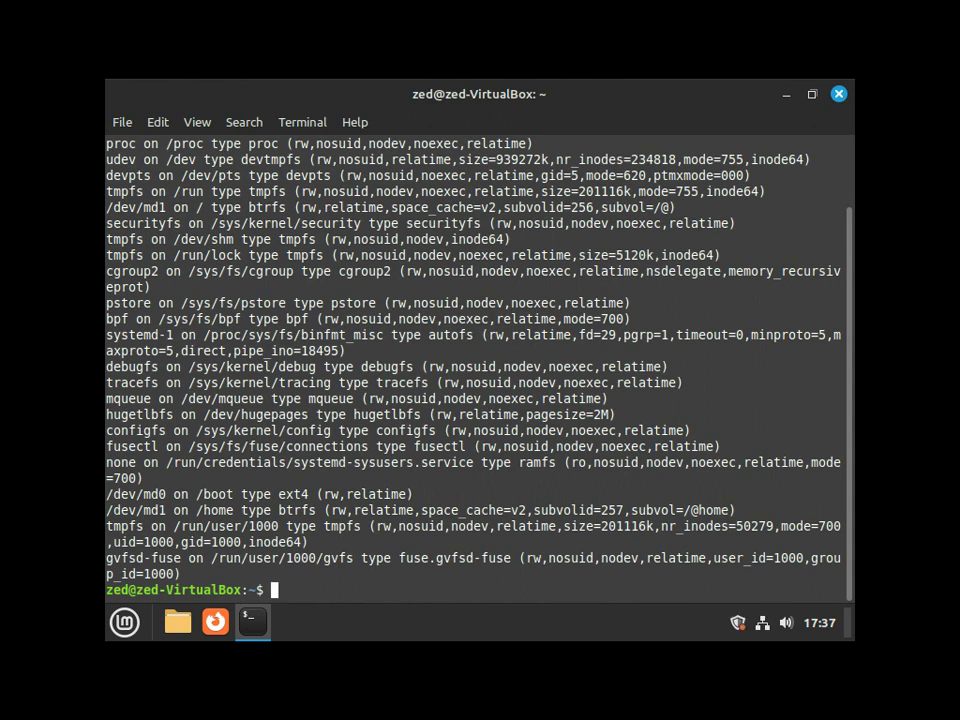
{"action": "scroll", "coordinate": [478, 360], "scroll_direction": "up", "scroll_amount": 1}
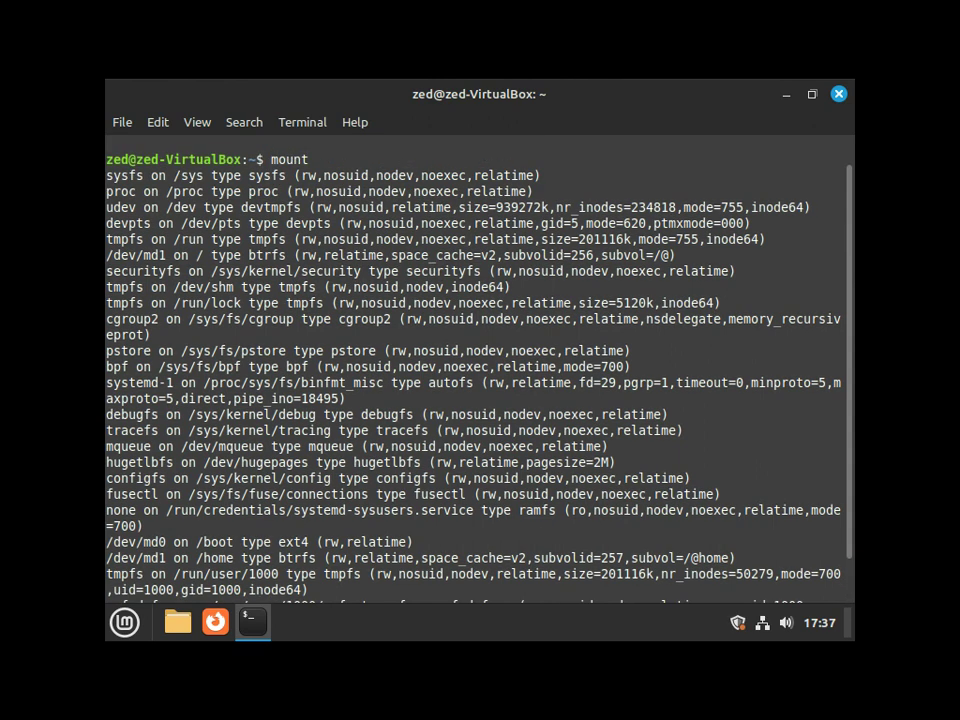
{"action": "left_click_drag", "start_coordinate": [122, 255], "coordinate": [412, 255]}
{"action": "left_click", "coordinate": [412, 255]}
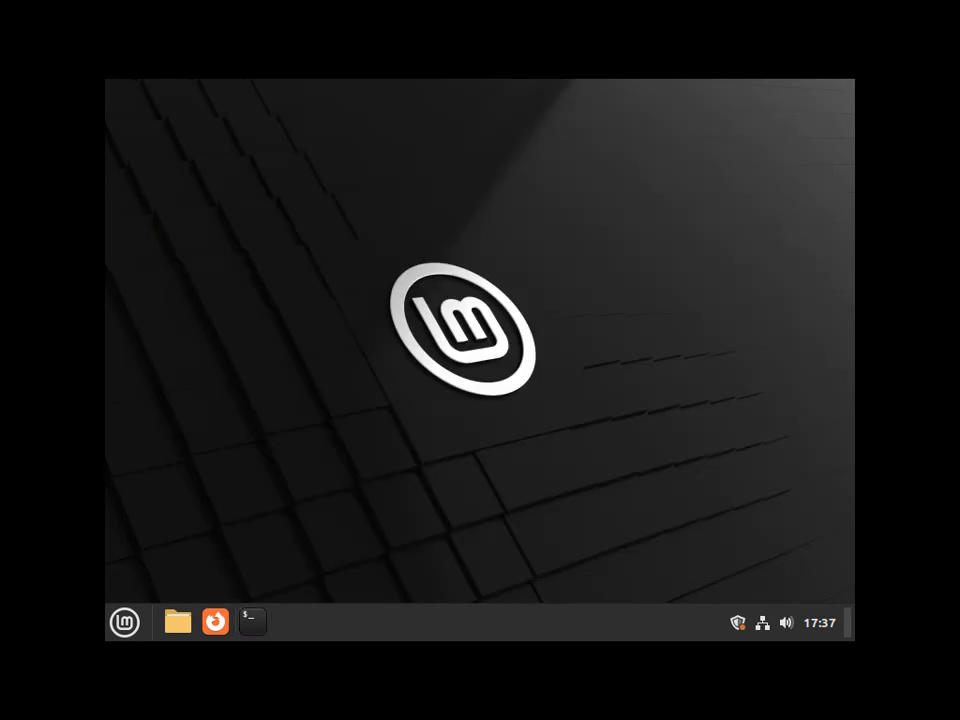
Run sudo apt update in a new terminal with the administrator password, then close it
{"action": "key", "text": "ctrl+alt+t"}
{"action": "type", "text": "sudo apt update"}
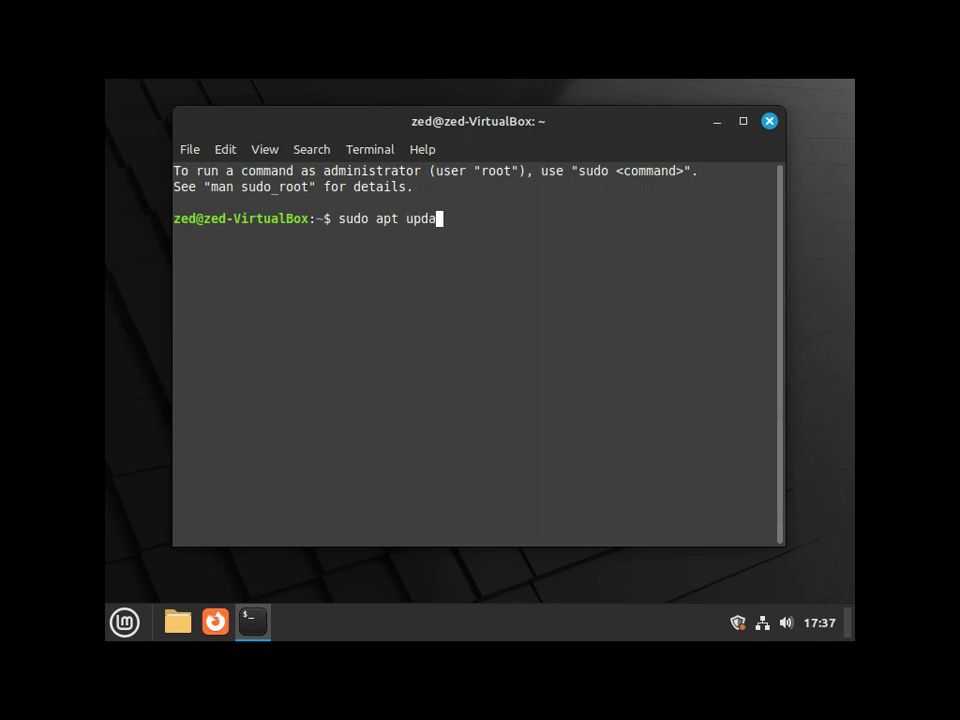
{"action": "key", "text": "Return"}
{"action": "type", "text": "***"}
{"action": "key", "text": "Return"}
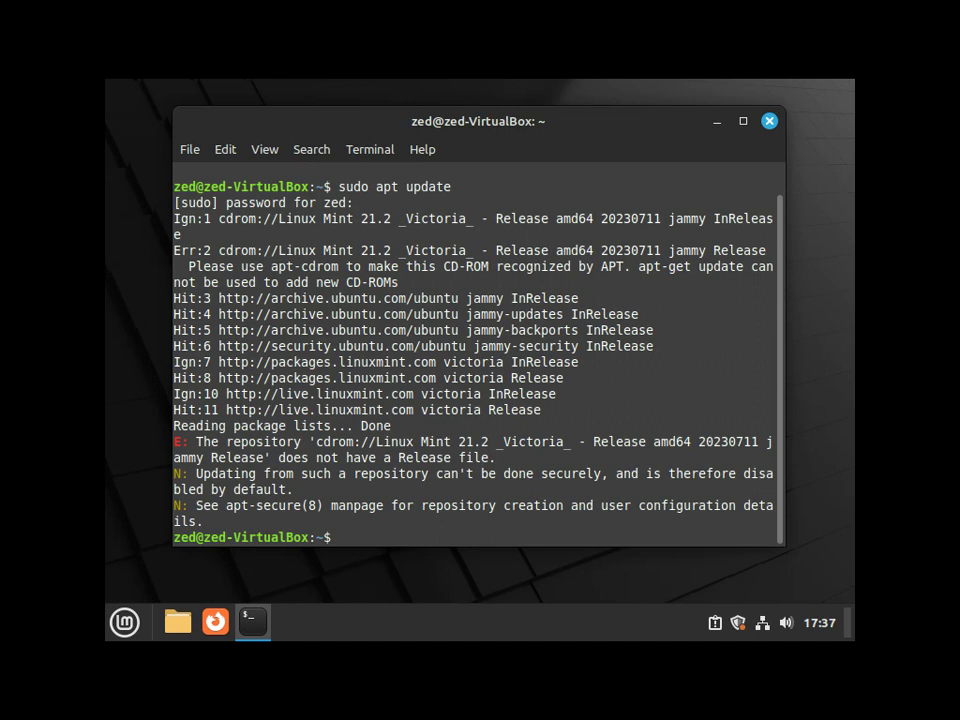
{"action": "key", "text": "ctrl+d"}
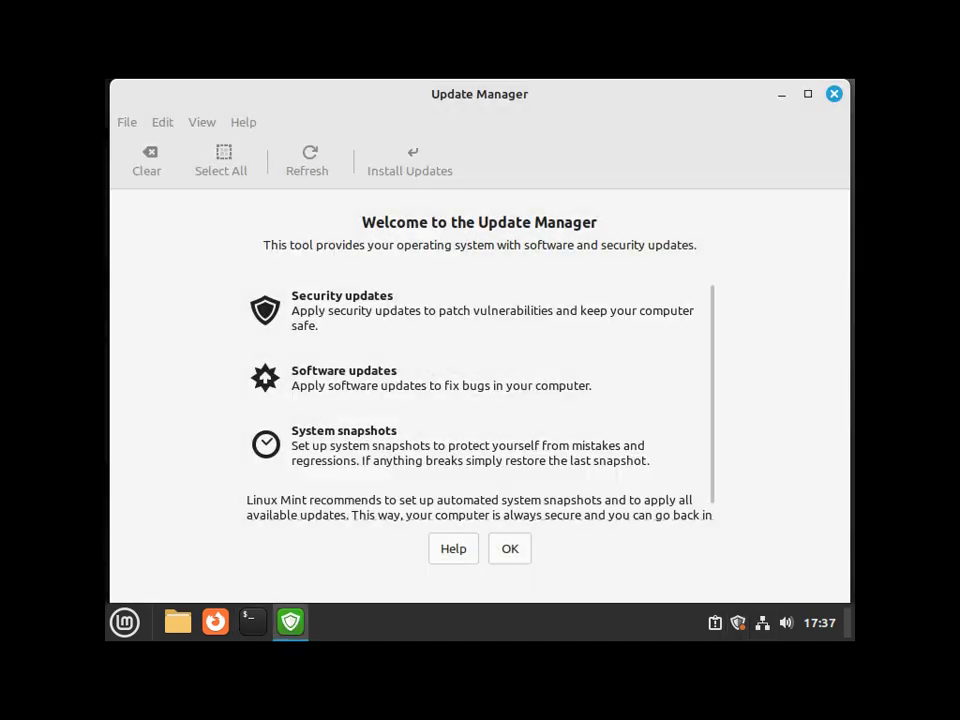
In Software Sources, untick the CD-ROM Installation Disc repository and apply to refresh the APT cache
{"action": "key", "text": "Return"}
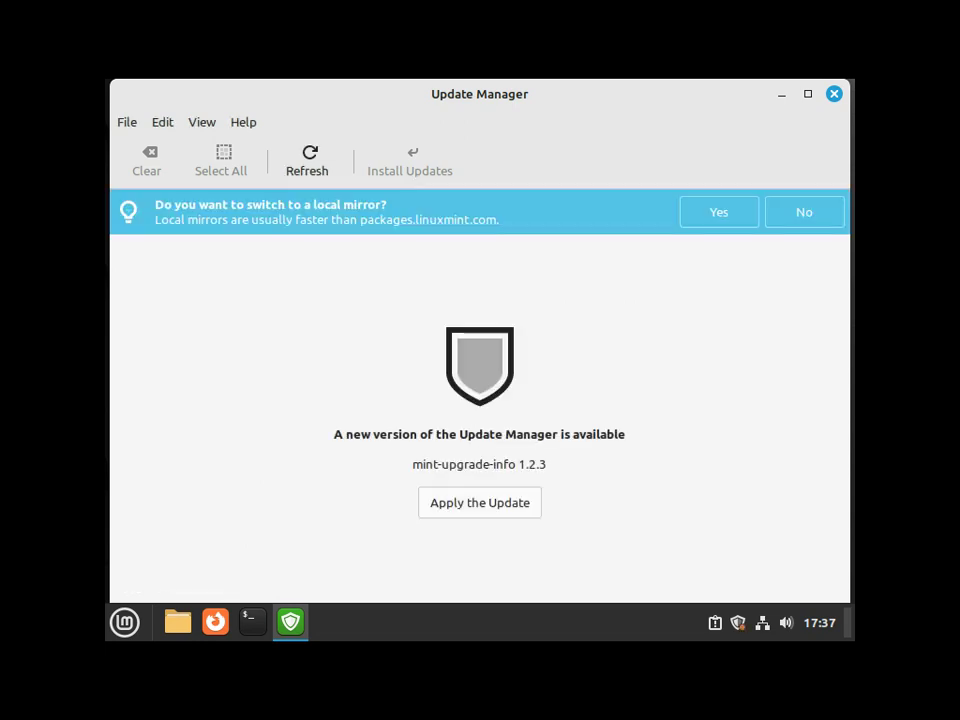
{"action": "key", "text": "Return"}
{"action": "type", "text": "•••••••"}
{"action": "key", "text": "Return"}
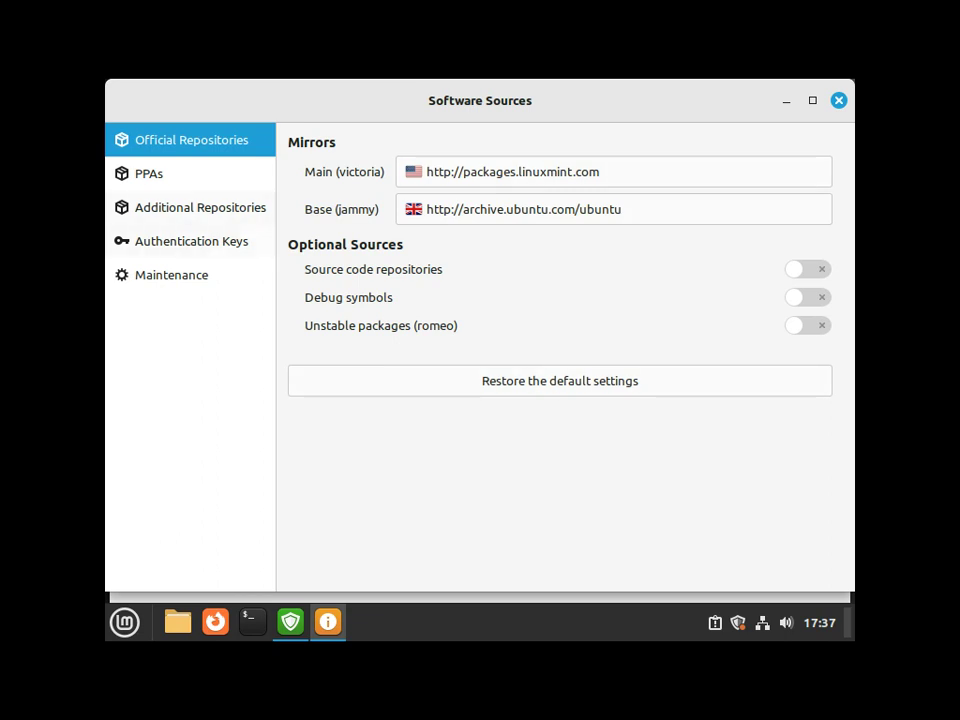
{"action": "left_click", "coordinate": [200, 207]}
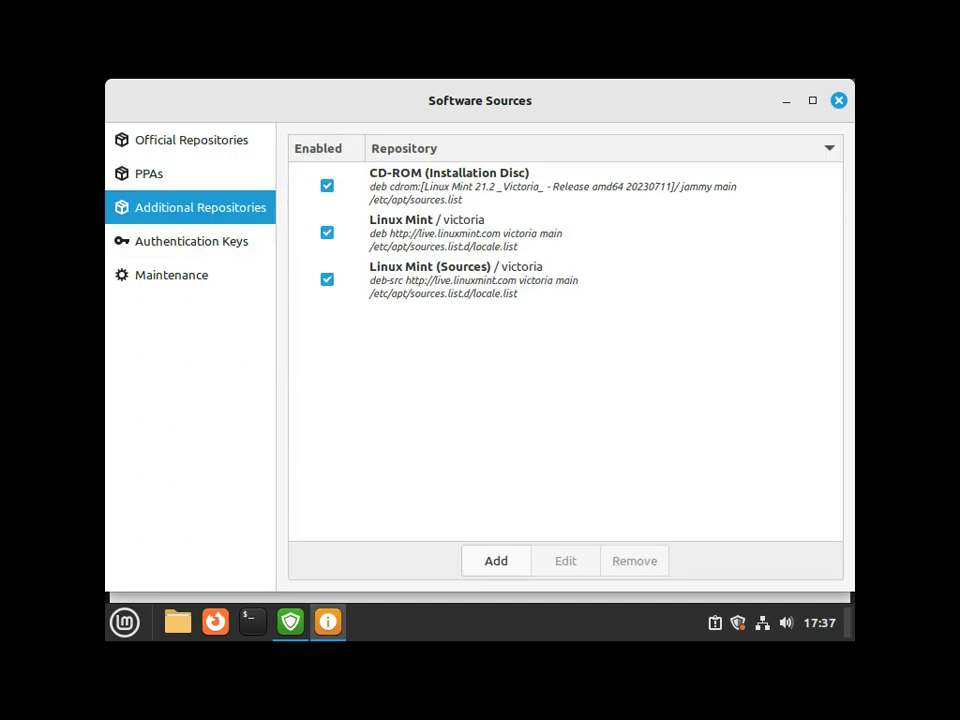
{"action": "left_click", "coordinate": [327, 185]}
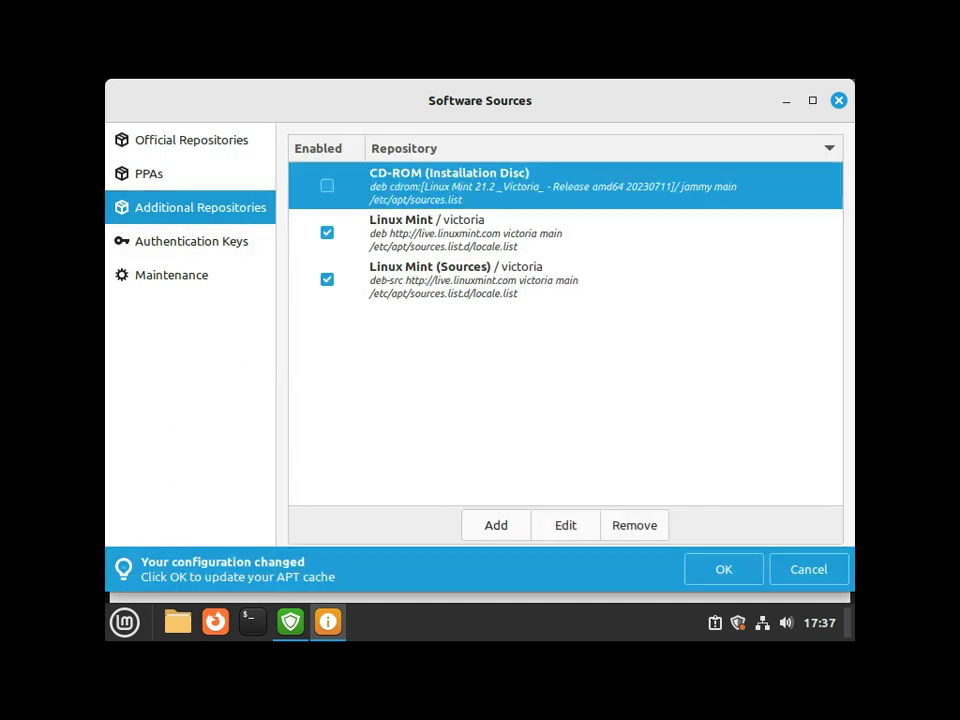
{"action": "left_click", "coordinate": [724, 569]}
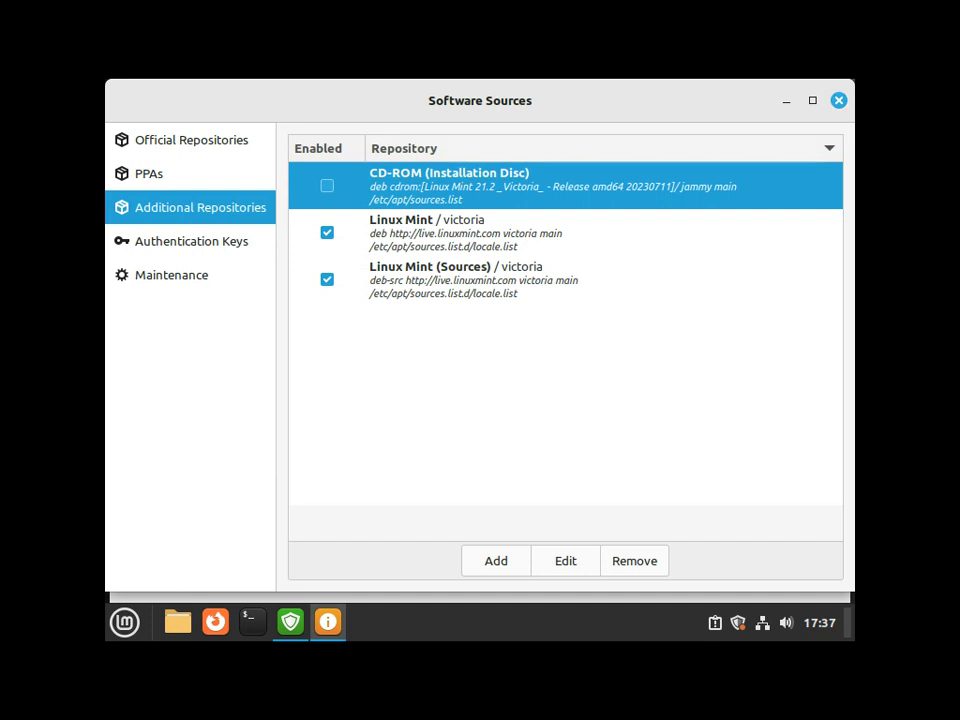
Close Software Sources and apply Update Manager's mint-upgrade-info 1.2.3 update
{"action": "key", "text": "alt+F4"}
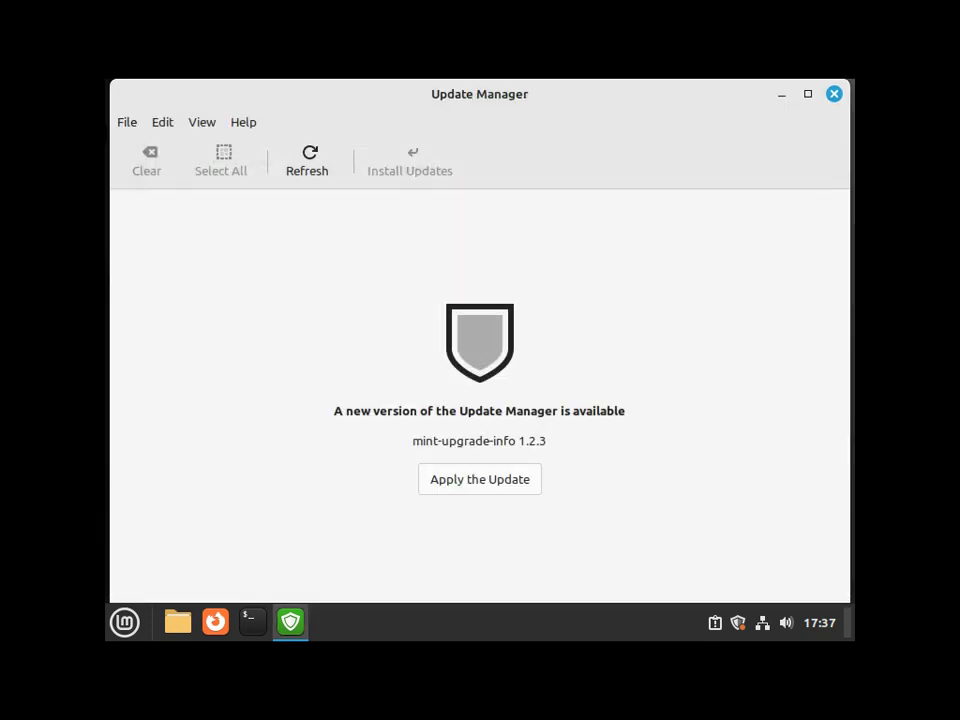
{"action": "key", "text": "Return"}
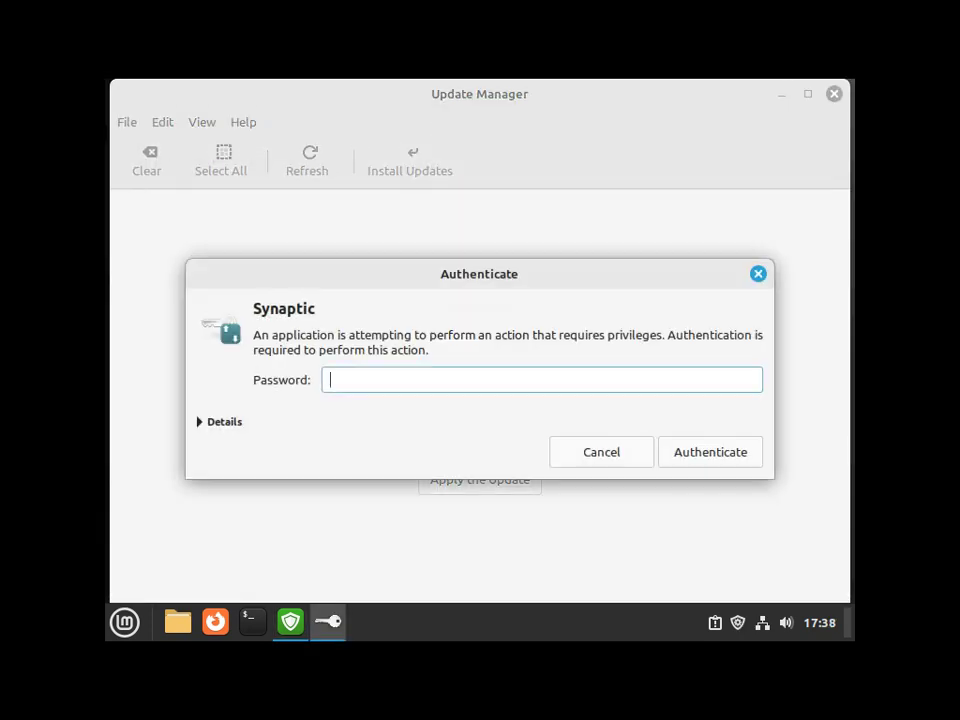
{"action": "key", "text": "Return"}
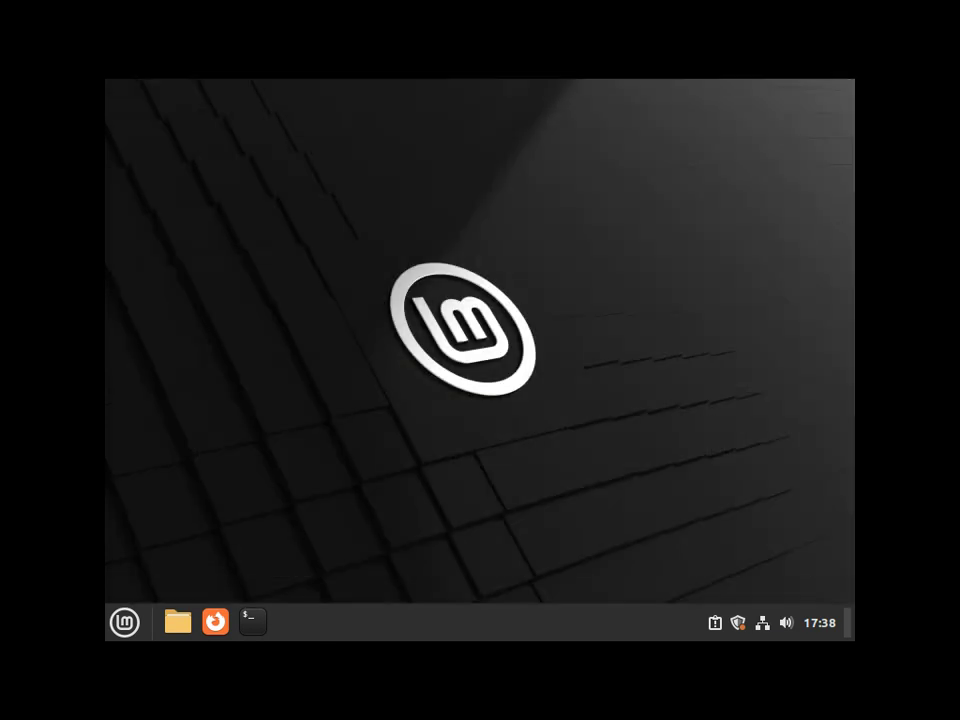
Run sudo apt update and sudo apt dist-upgrade -y in a maximized terminal
{"action": "key", "text": "ctrl+alt+t"}
{"action": "type", "text": "sudo apt update"}
{"action": "key", "text": "Return"}
{"action": "type", "text": "******"}
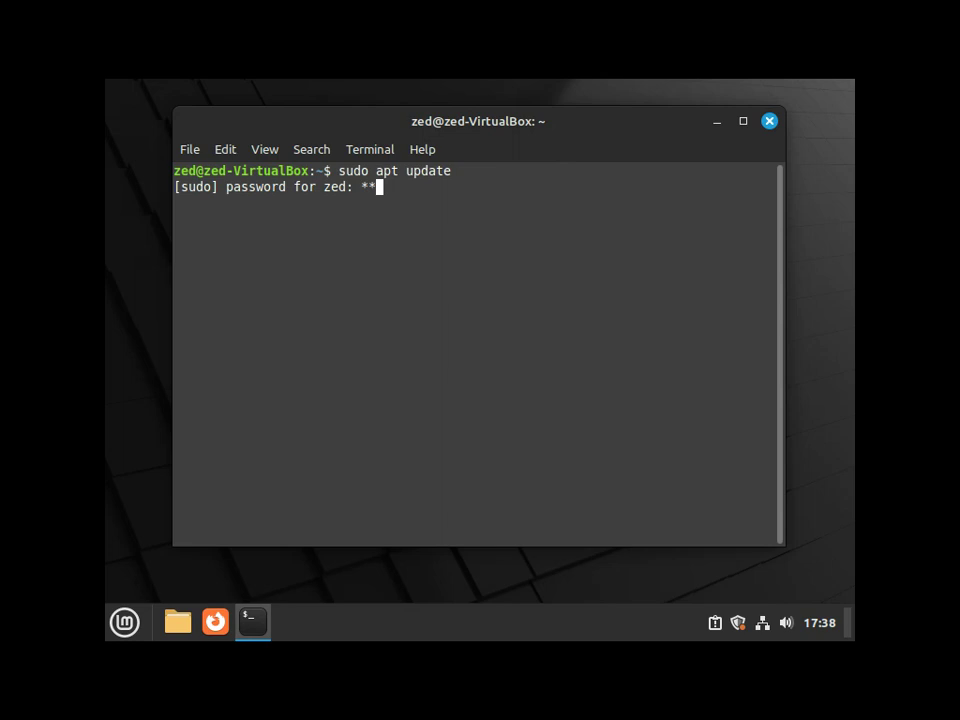
{"action": "key", "text": "Return"}
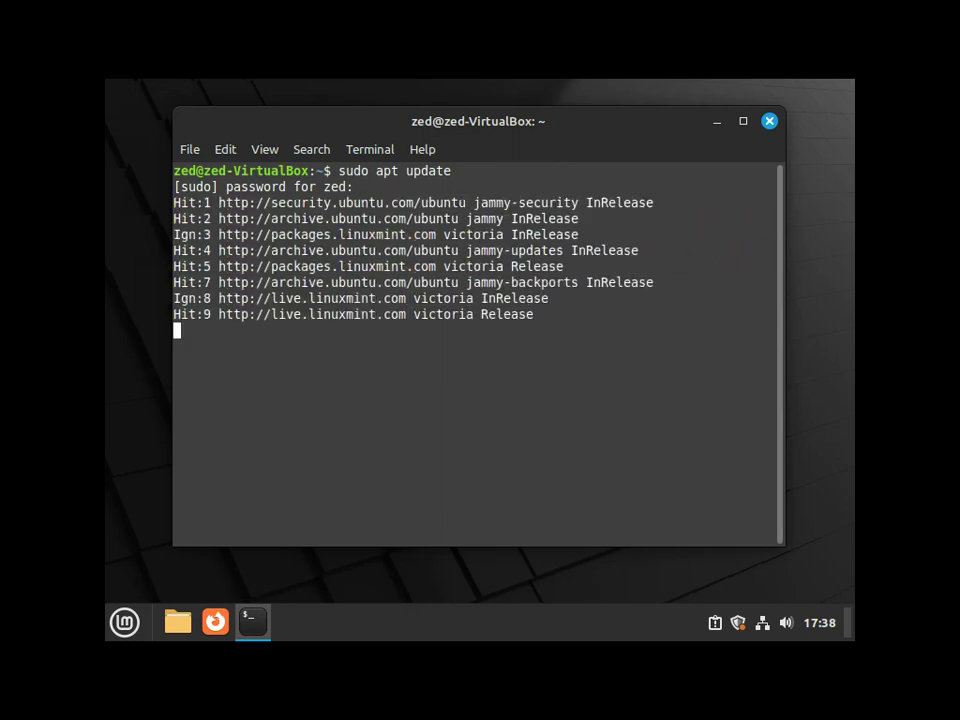
{"action": "type", "text": "sudo apt dist-upgrade -y"}
{"action": "key", "text": "Return"}
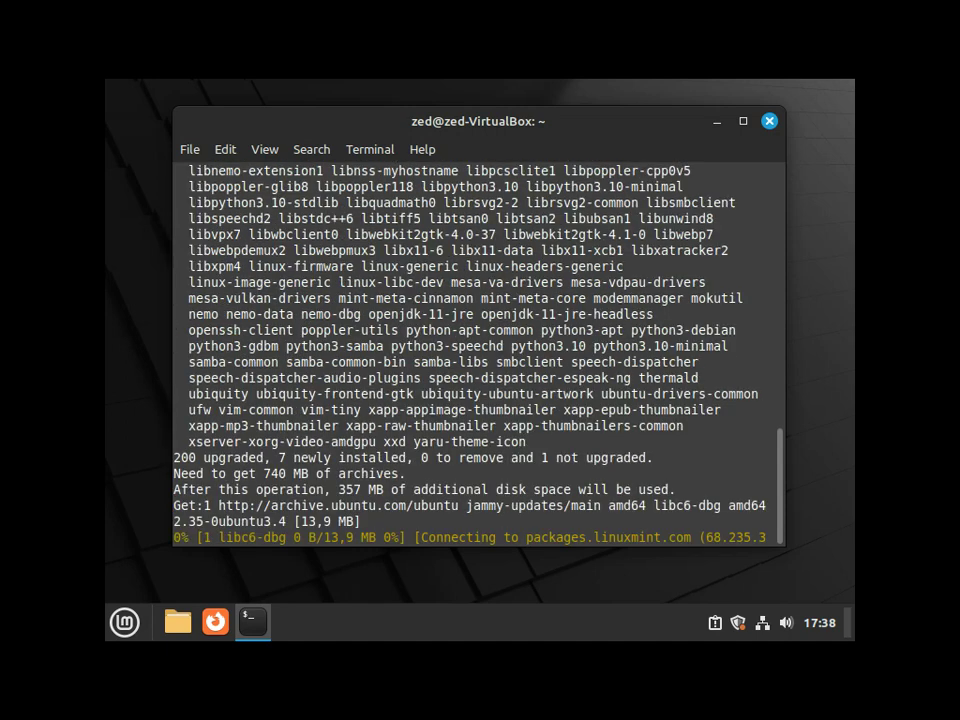
{"action": "key", "text": "super+Up"}
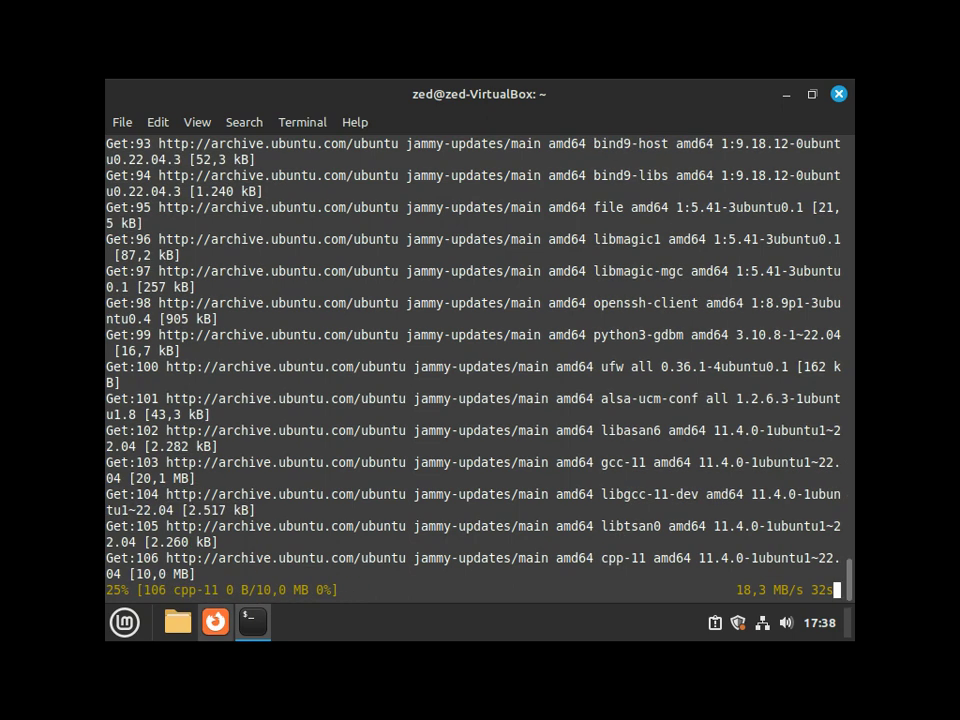
In a second terminal window, run cat /proc/mdstat to confirm md0 raid1 and md1 raid0 are active
{"action": "right_click", "coordinate": [252, 622]}
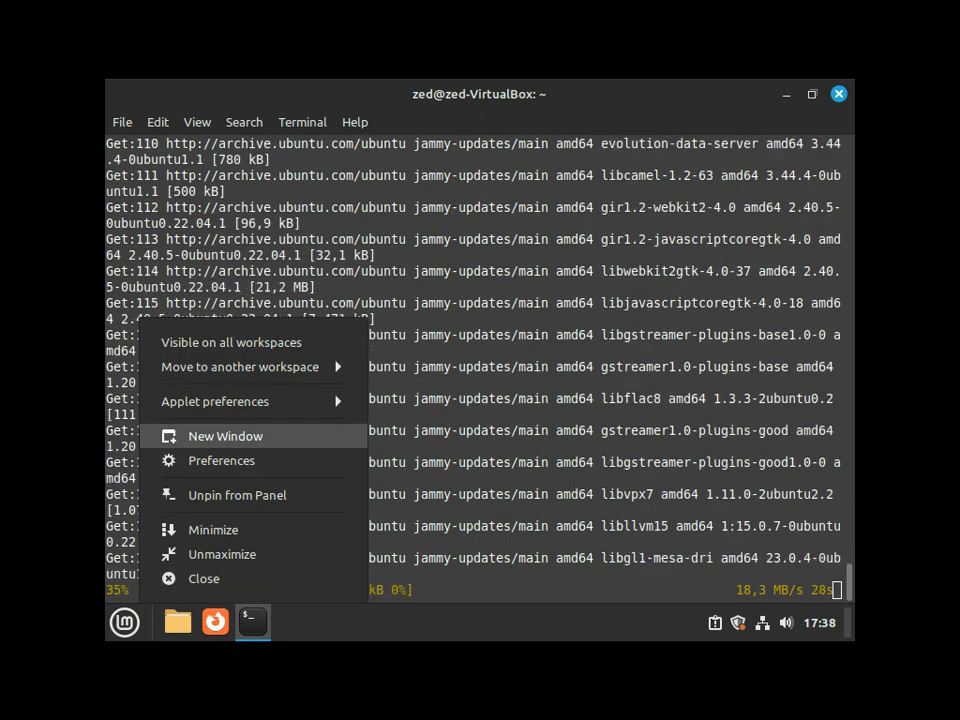
{"action": "left_click", "coordinate": [225, 436]}
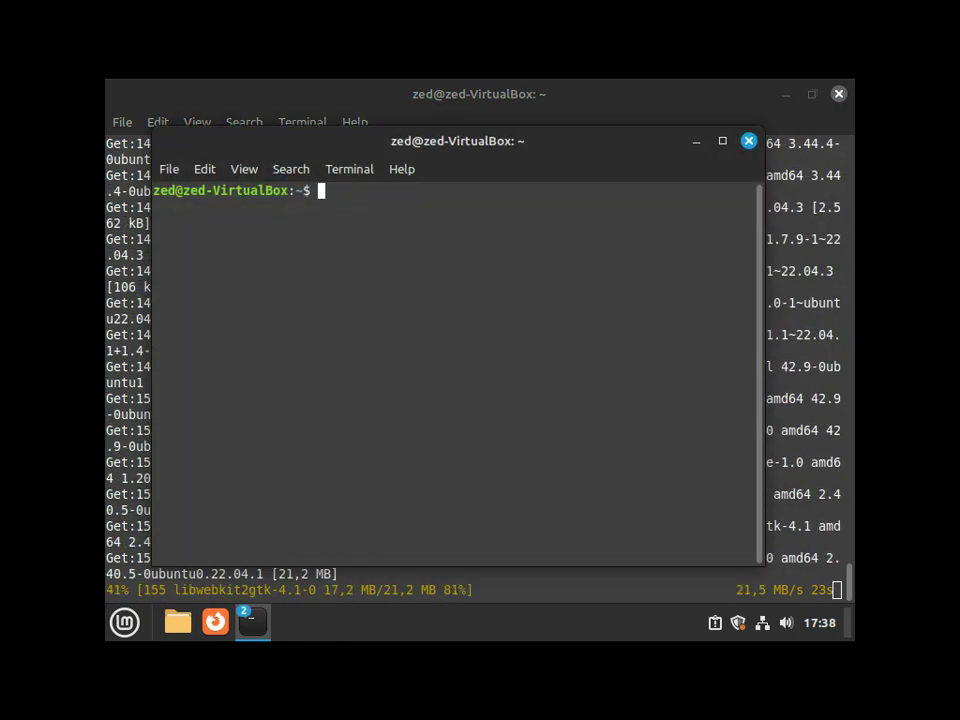
{"action": "type", "text": "cat /proc/mdstat"}
{"action": "key", "text": "Return"}
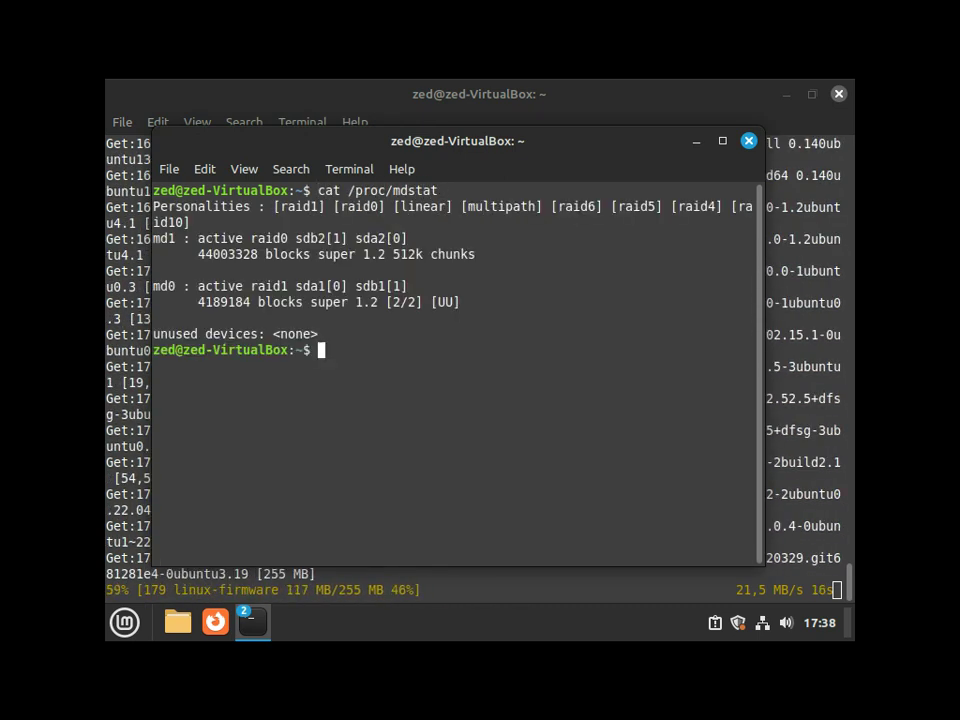
{"action": "left_click_drag", "start_coordinate": [153, 286], "coordinate": [369, 302]}
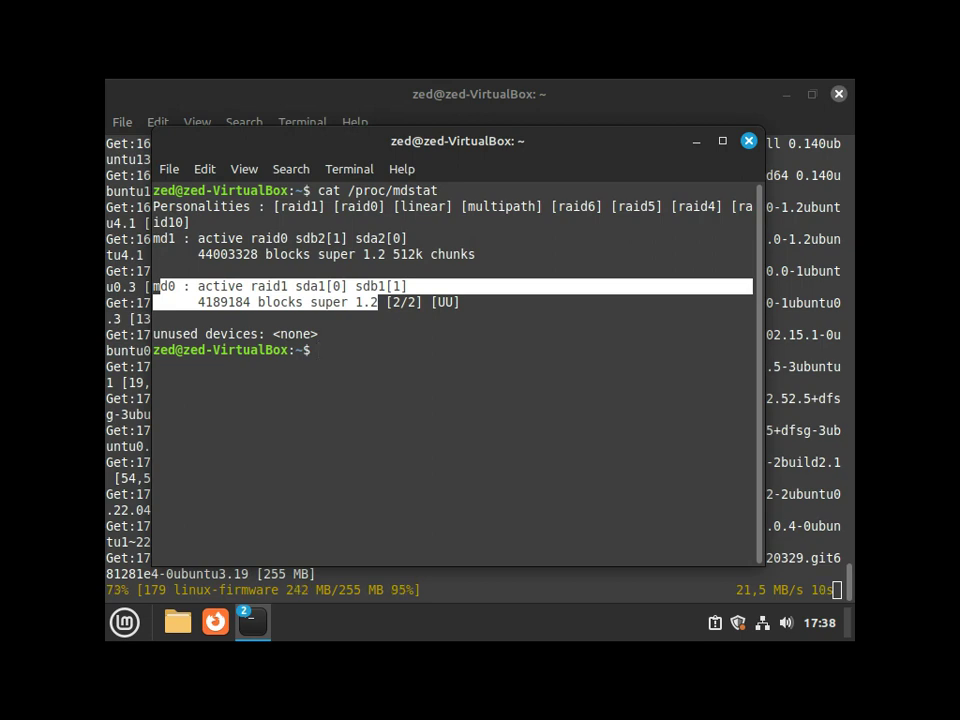
{"action": "left_click_drag", "start_coordinate": [153, 222], "coordinate": [281, 254]}
{"action": "key", "text": "ctrl+d"}
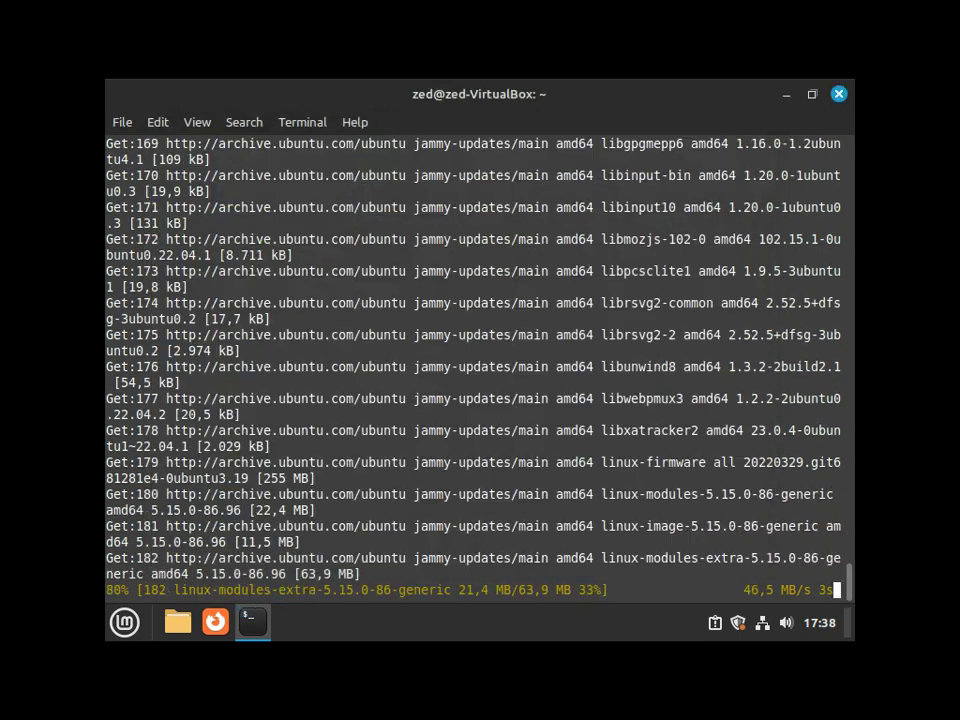